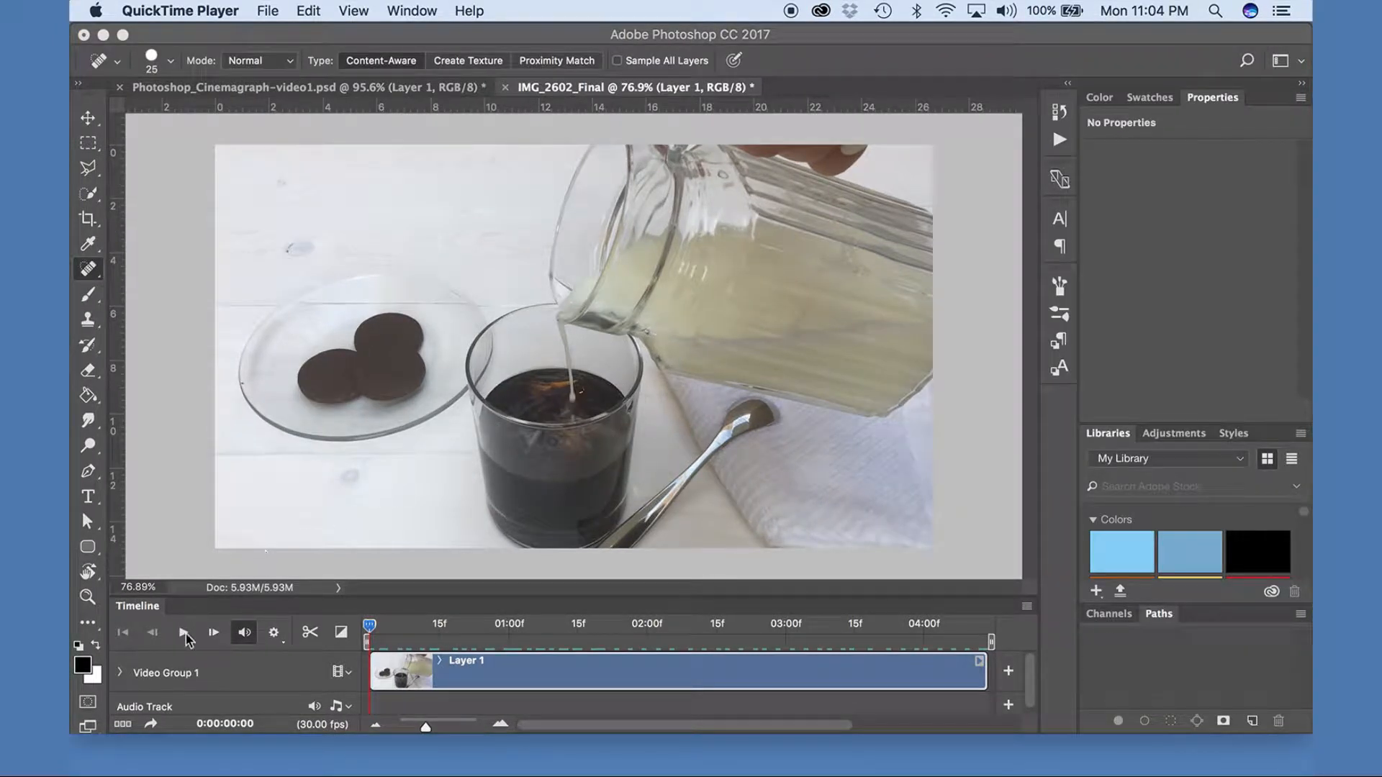
Play back the original video clip, then crop the canvas slightly tighter with the glass repositioned near the centre of the frame.
click(182, 633)
click(182, 633)
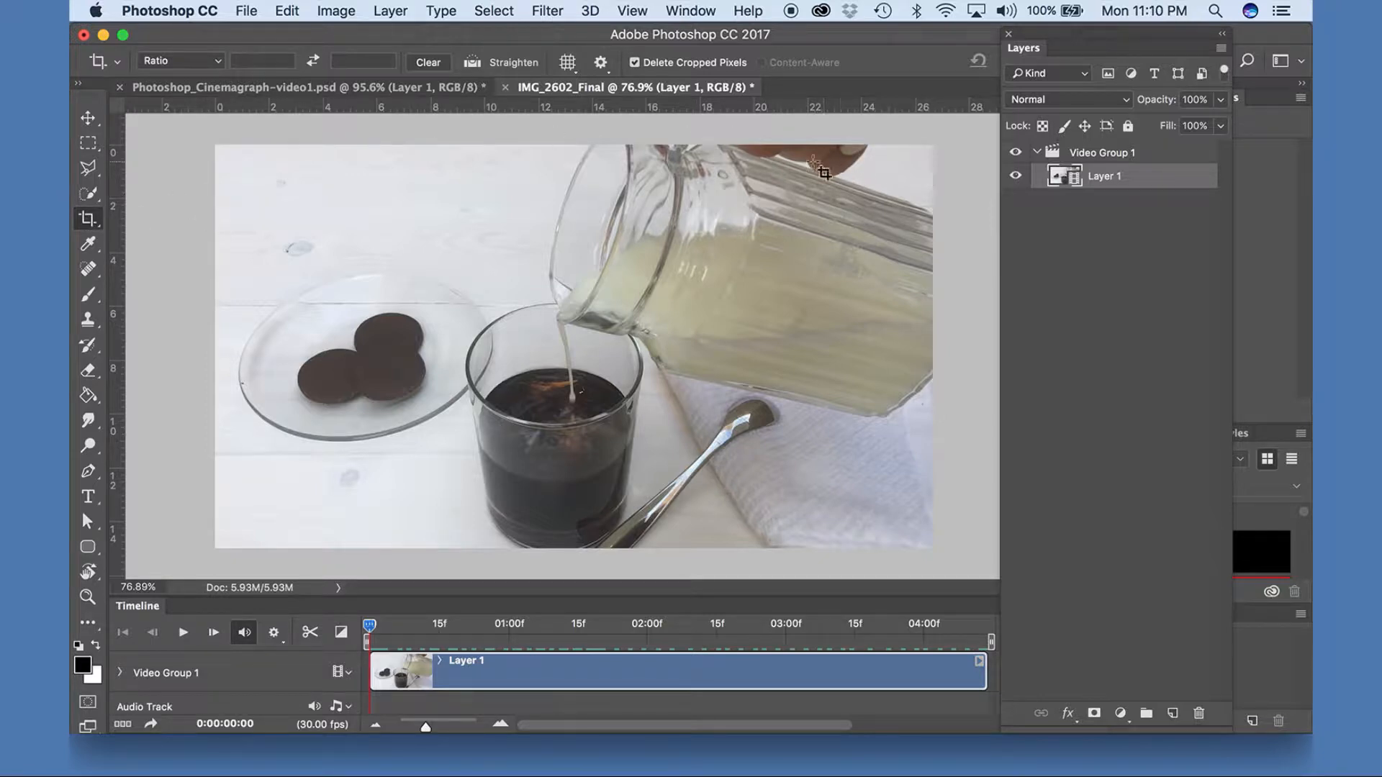
click(87, 219)
drag(217, 146, 242, 167)
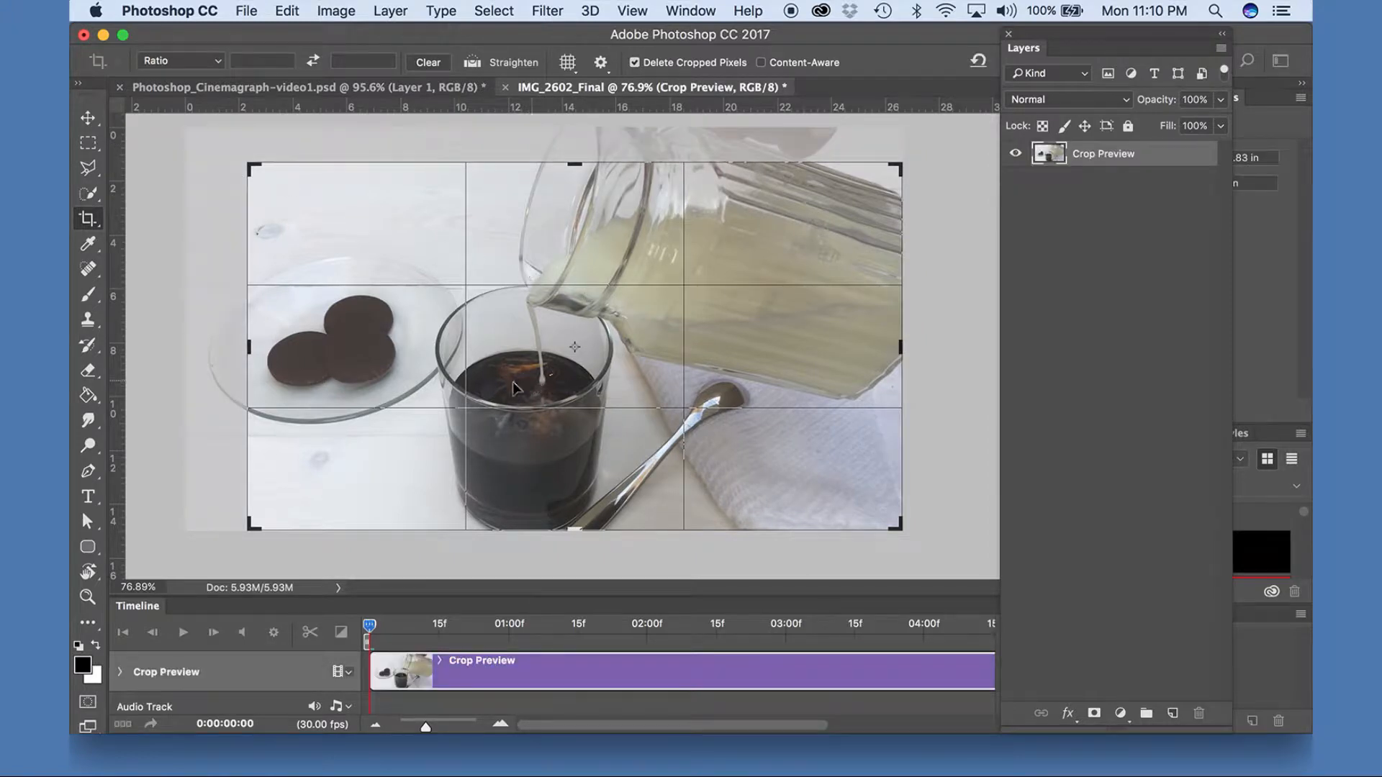
drag(633, 370, 684, 374)
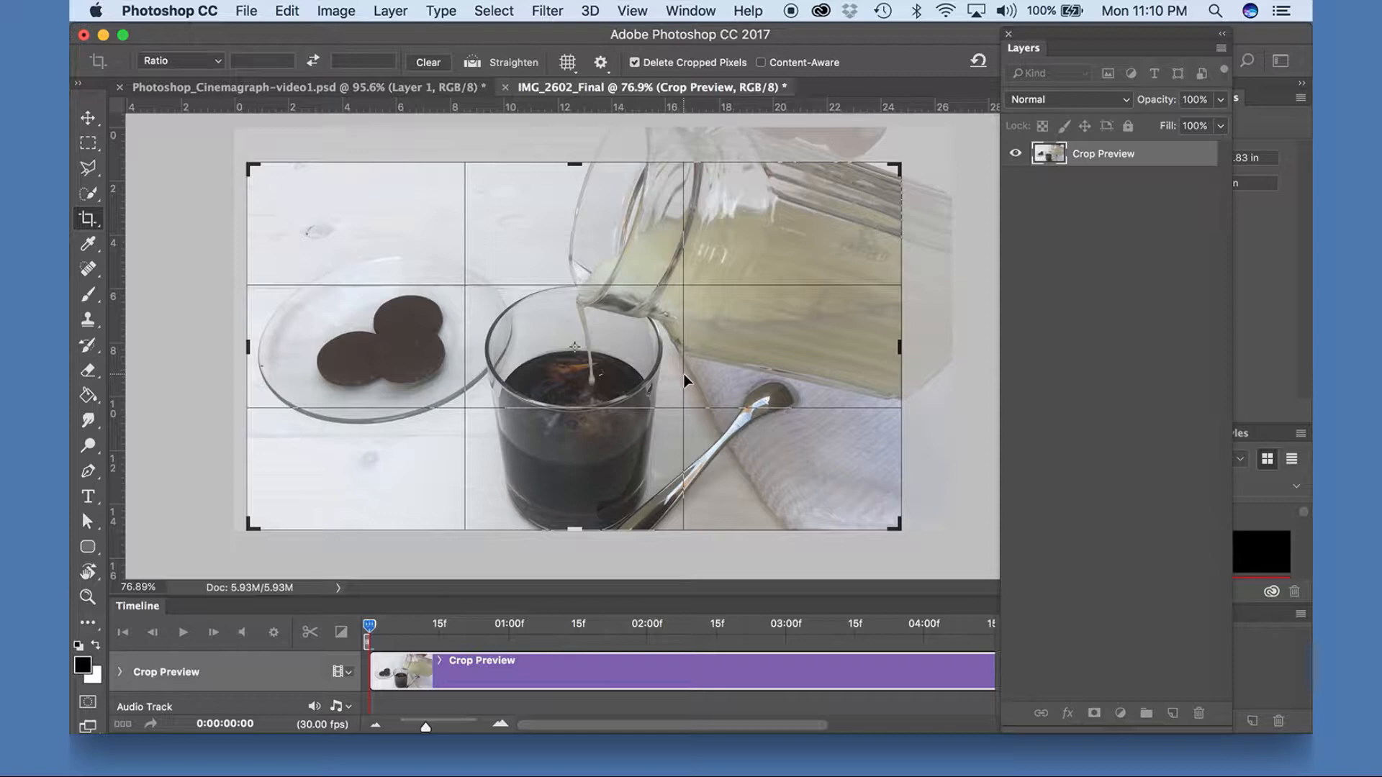
key(Return)
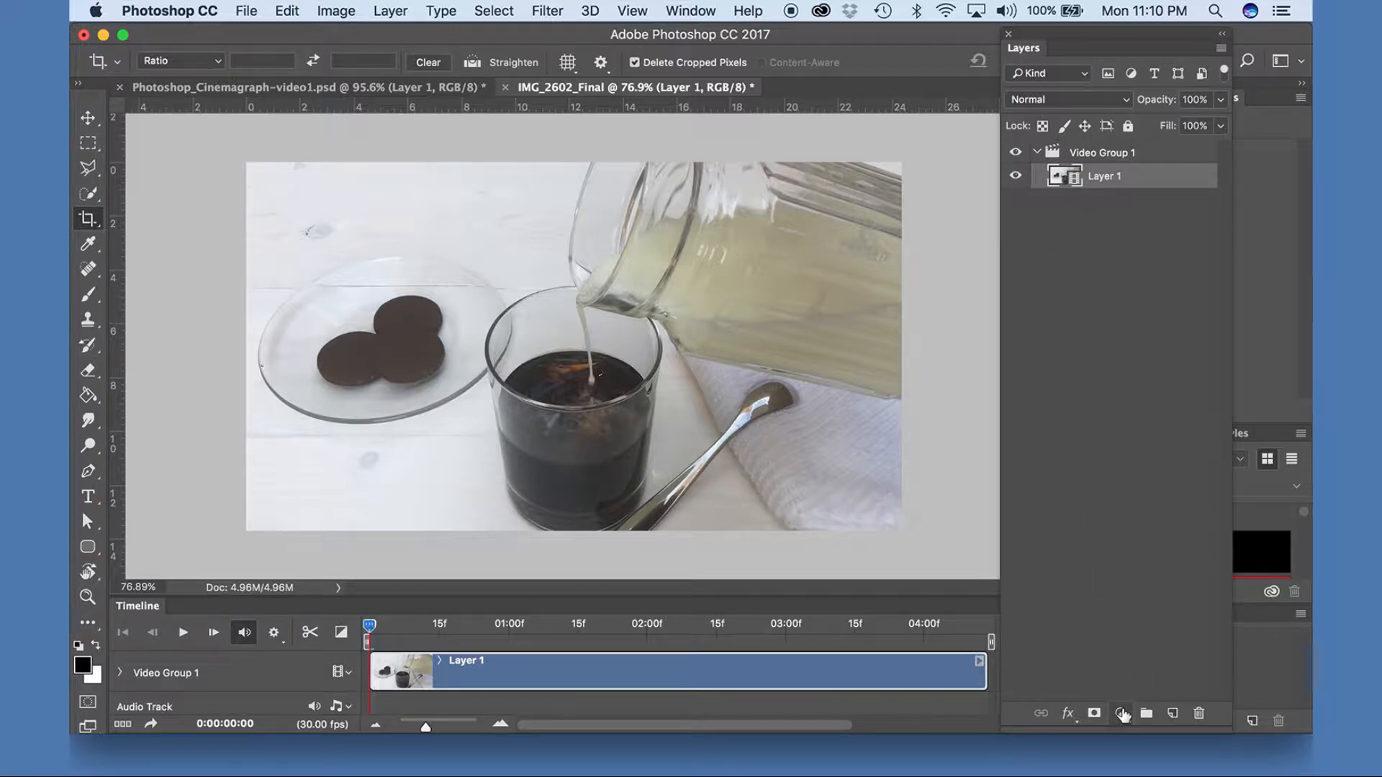
Add a Brightness/Contrast adjustment layer above the video layer, with brightness 16 and contrast 17.
click(1121, 712)
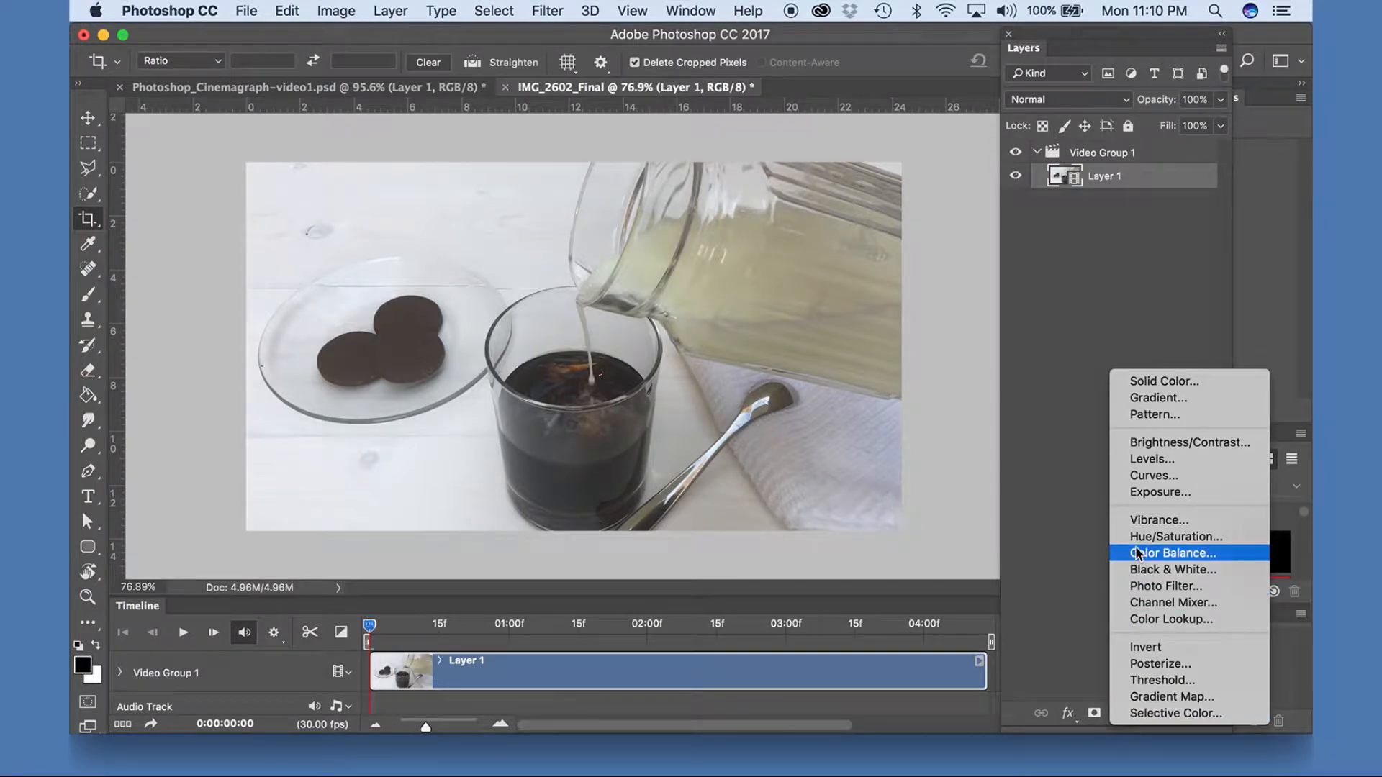
click(1139, 444)
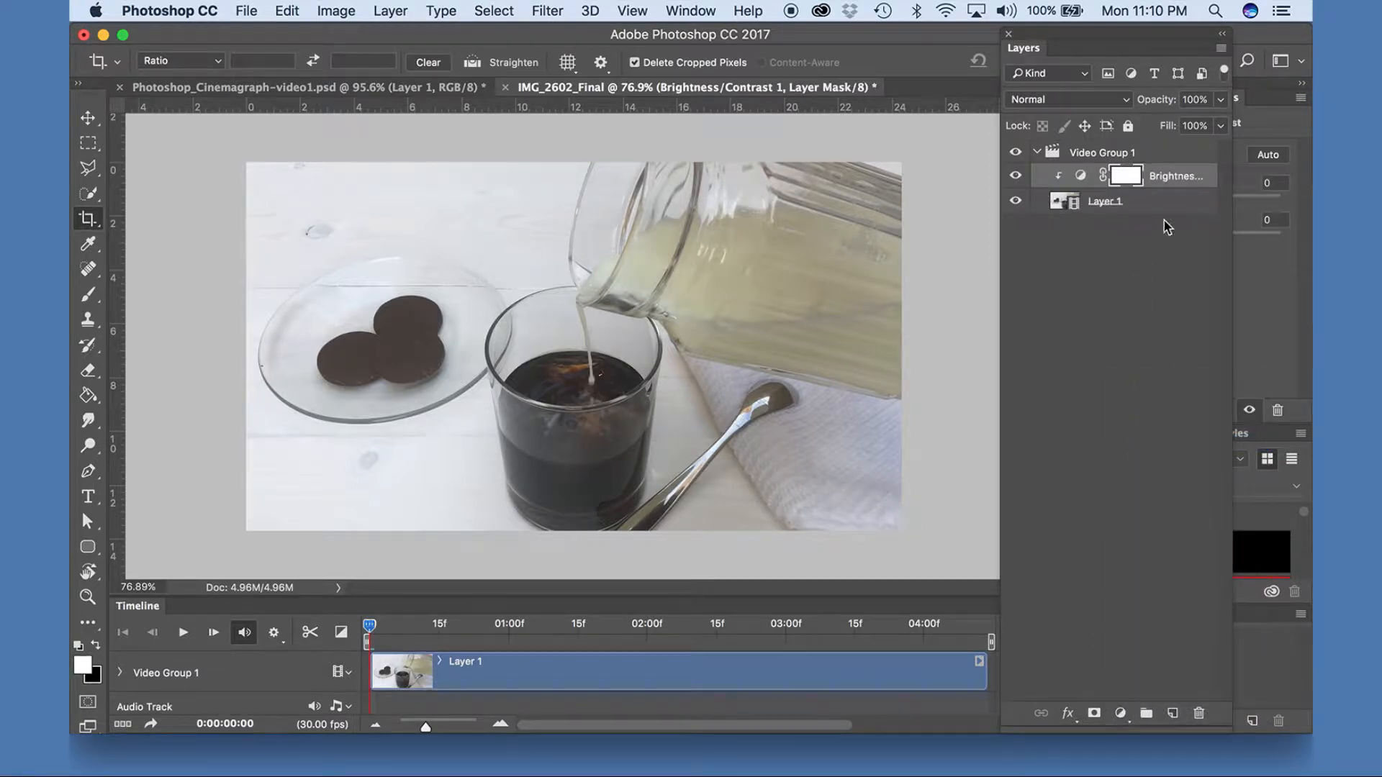
drag(1184, 42, 1033, 41)
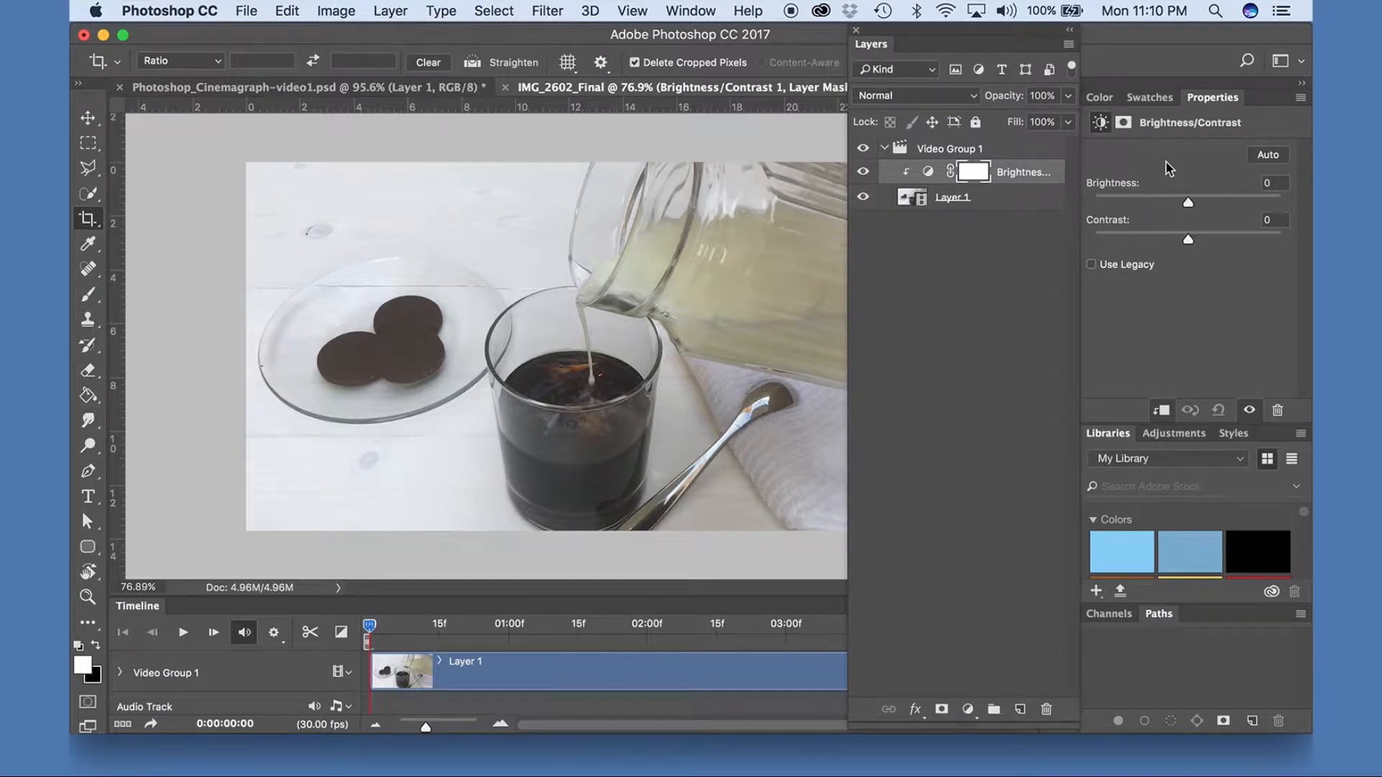
drag(1189, 240, 1195, 240)
drag(1198, 239, 1200, 240)
drag(1188, 205, 1191, 208)
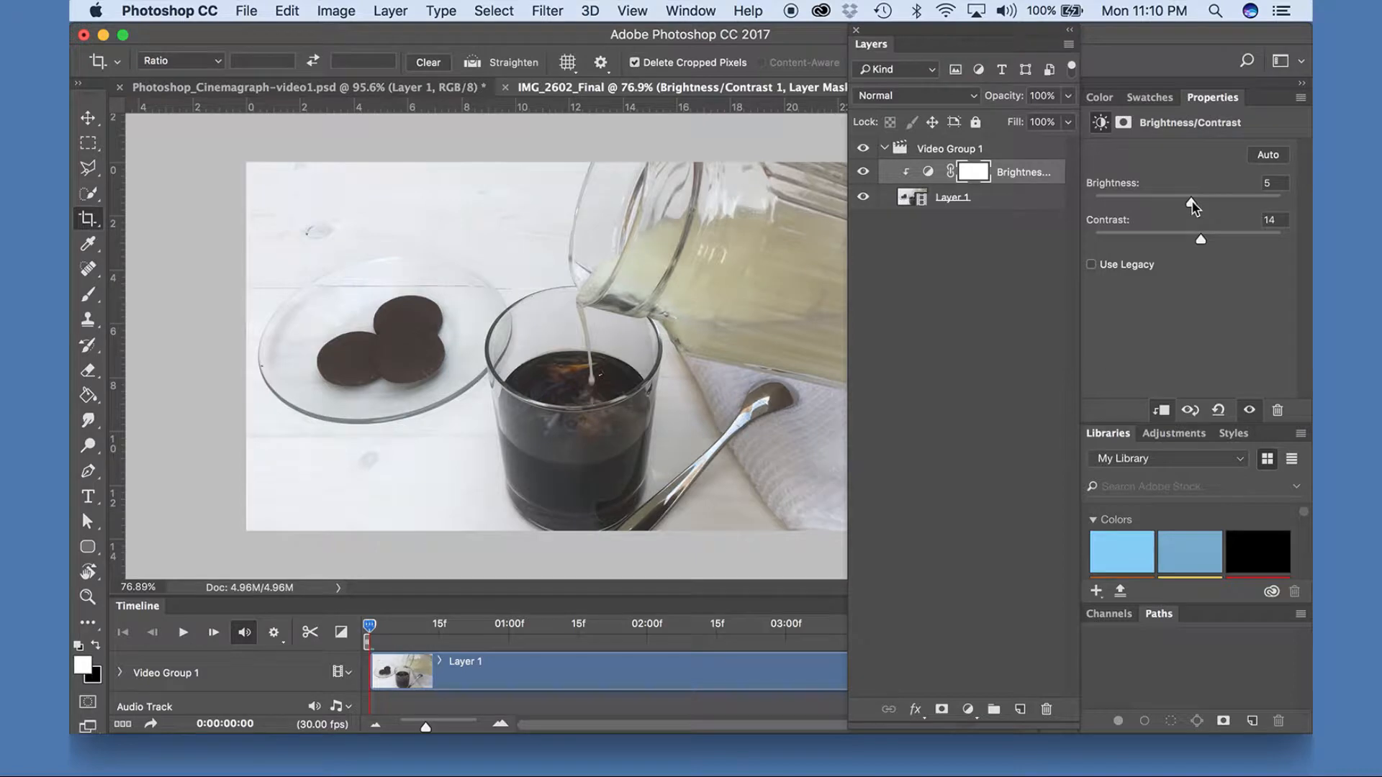
drag(1190, 202, 1199, 204)
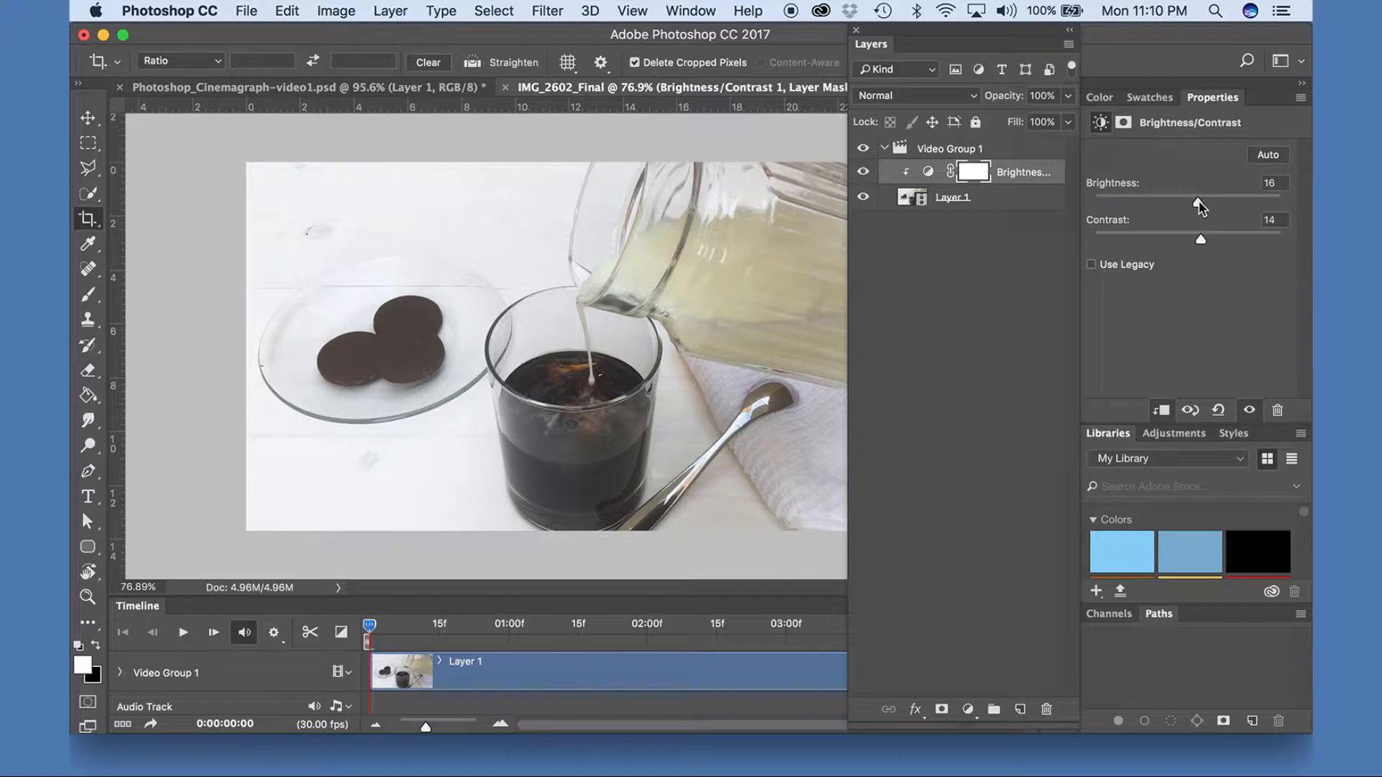
drag(1202, 242, 1206, 244)
Add a Hue/Saturation adjustment layer above the video with saturation -12.
click(968, 711)
click(993, 532)
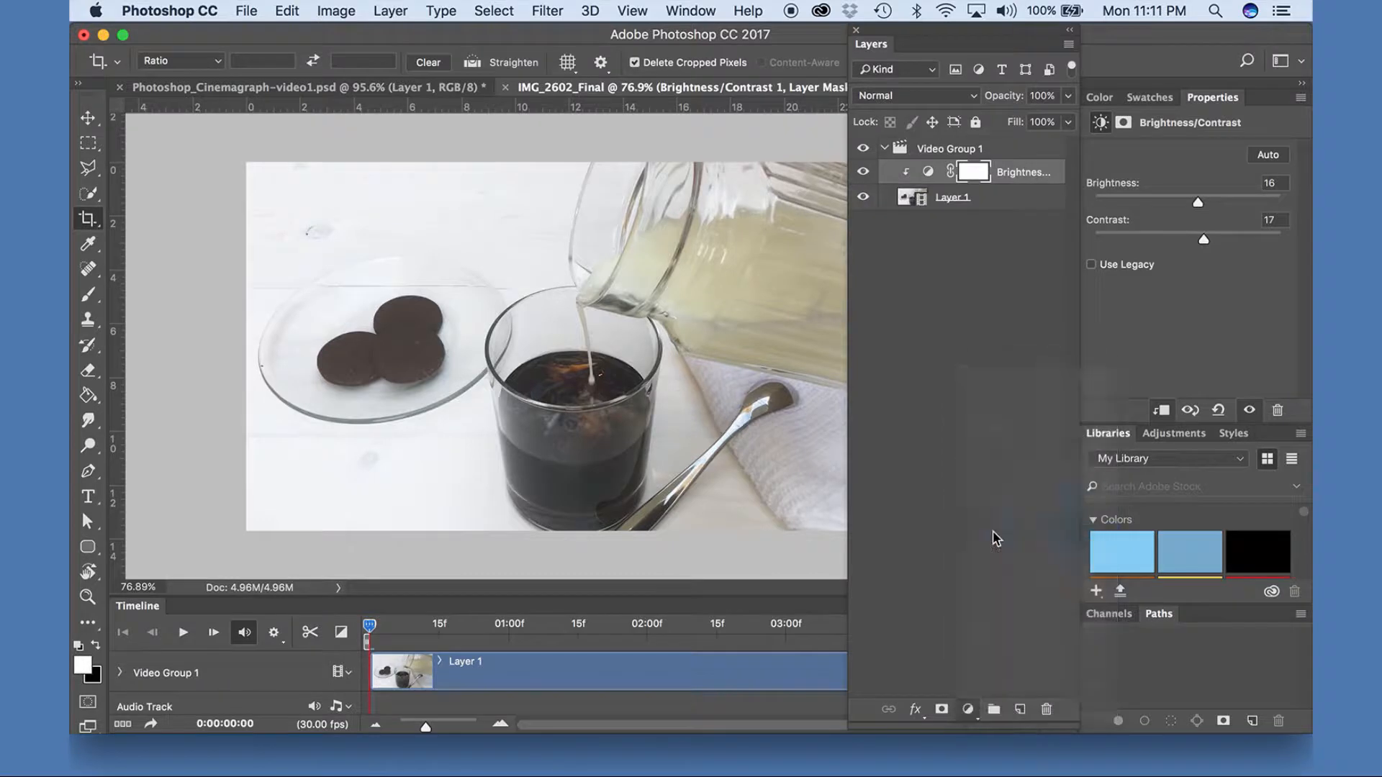
drag(1190, 261, 1177, 261)
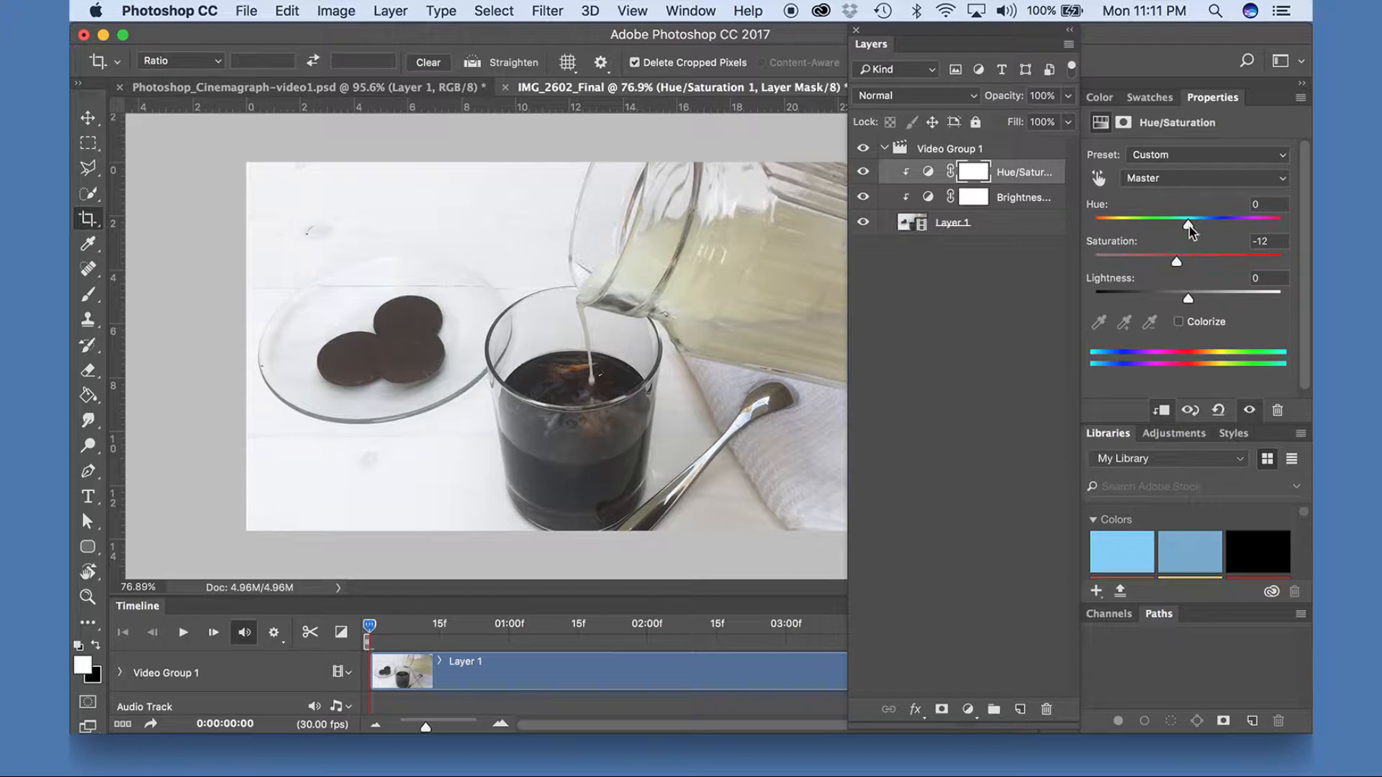
drag(1190, 229, 1189, 229)
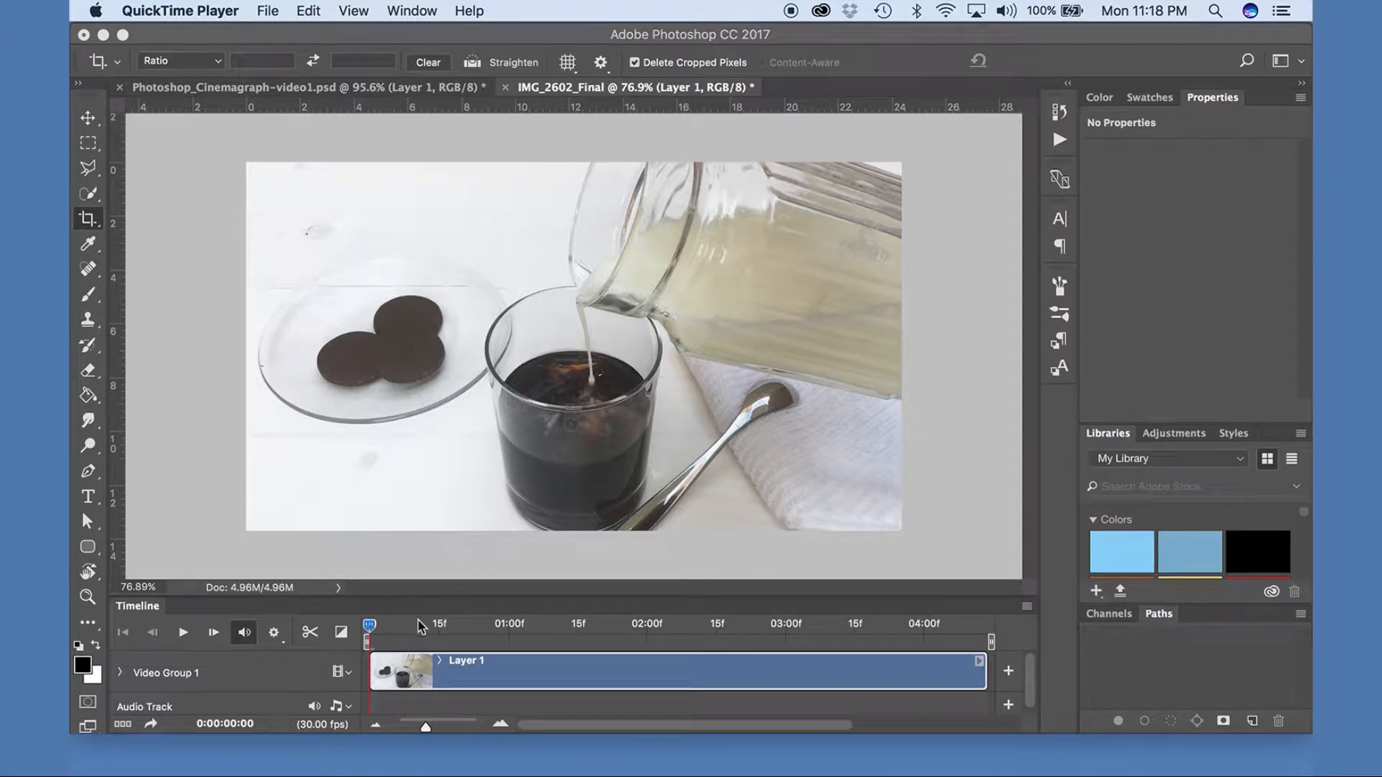
Trim the beginning of the video clip to 0:00:00:14, where the milk stream is fully pouring, and play the result.
click(374, 632)
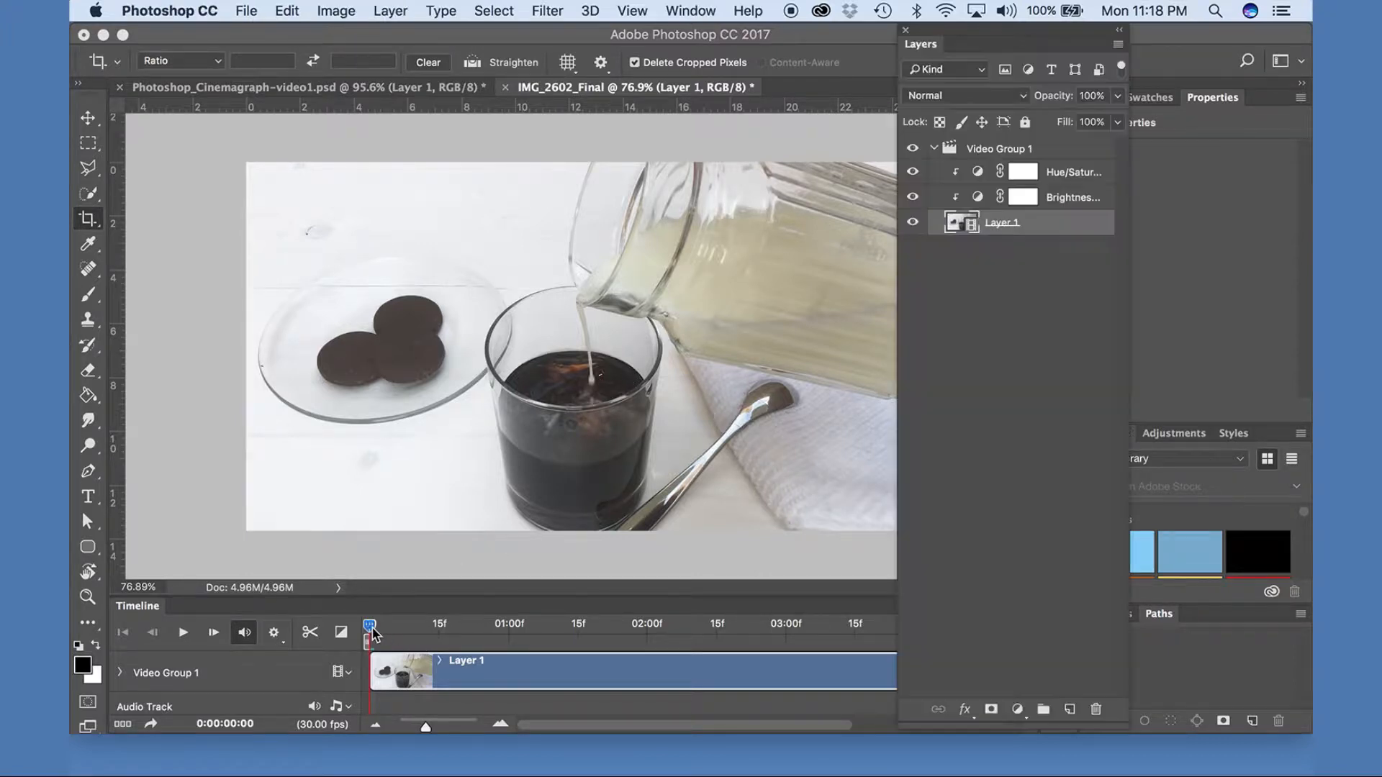
click(374, 627)
drag(373, 629, 368, 629)
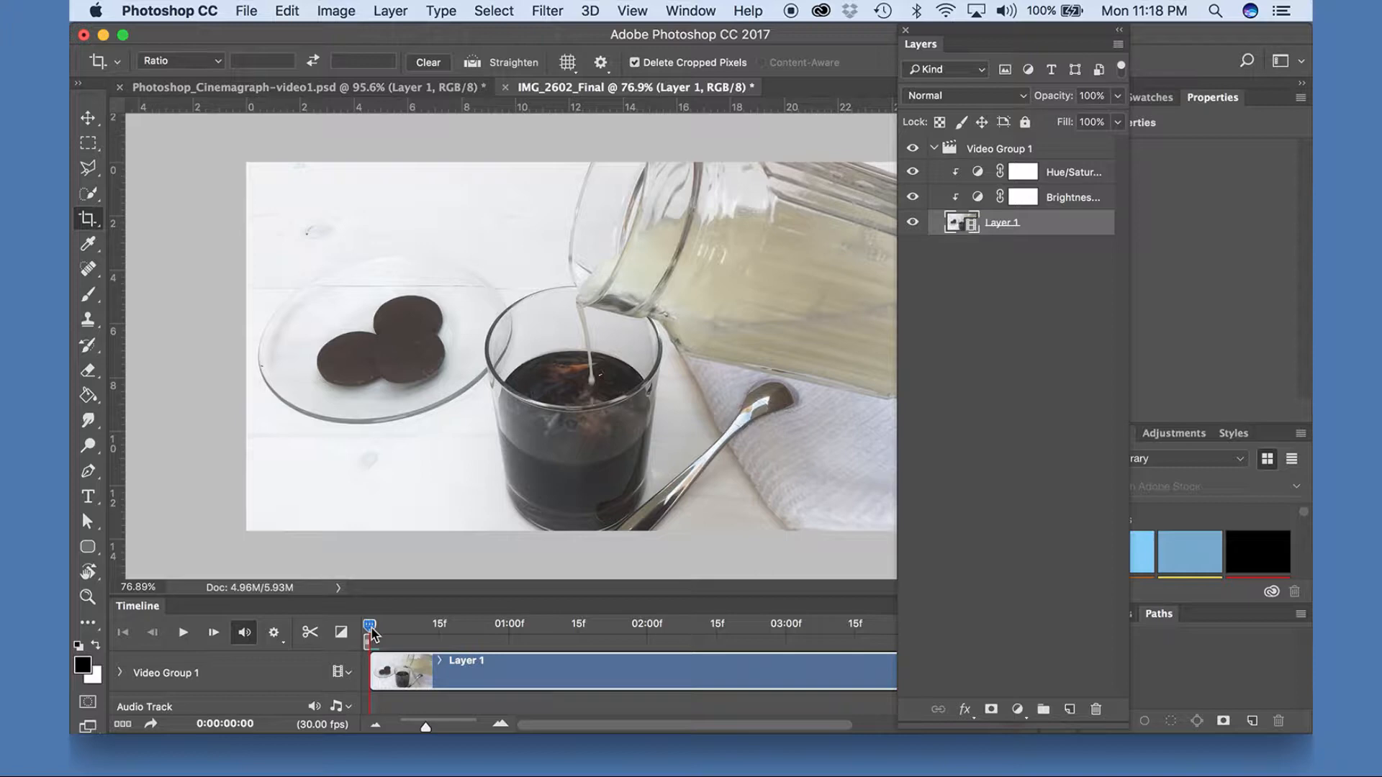
drag(372, 629, 434, 632)
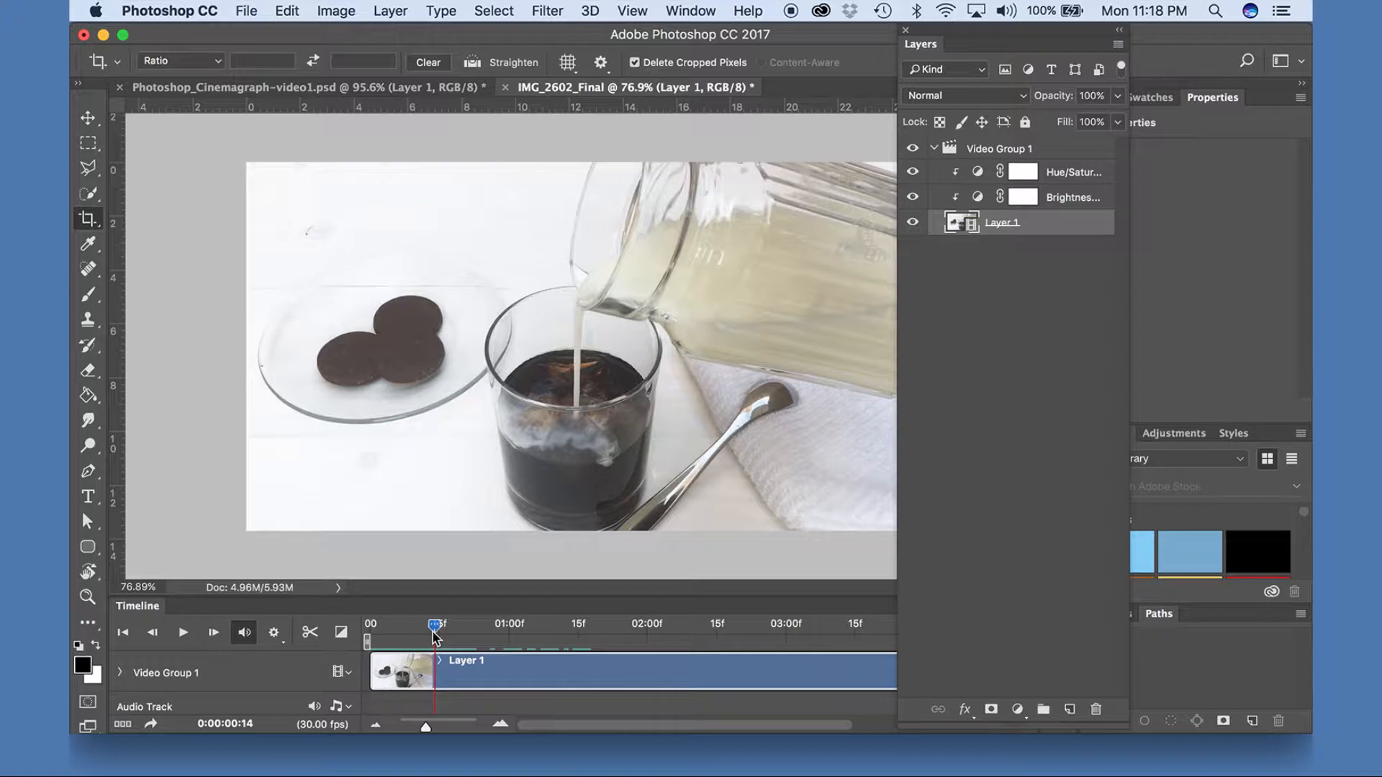
drag(371, 674, 351, 629)
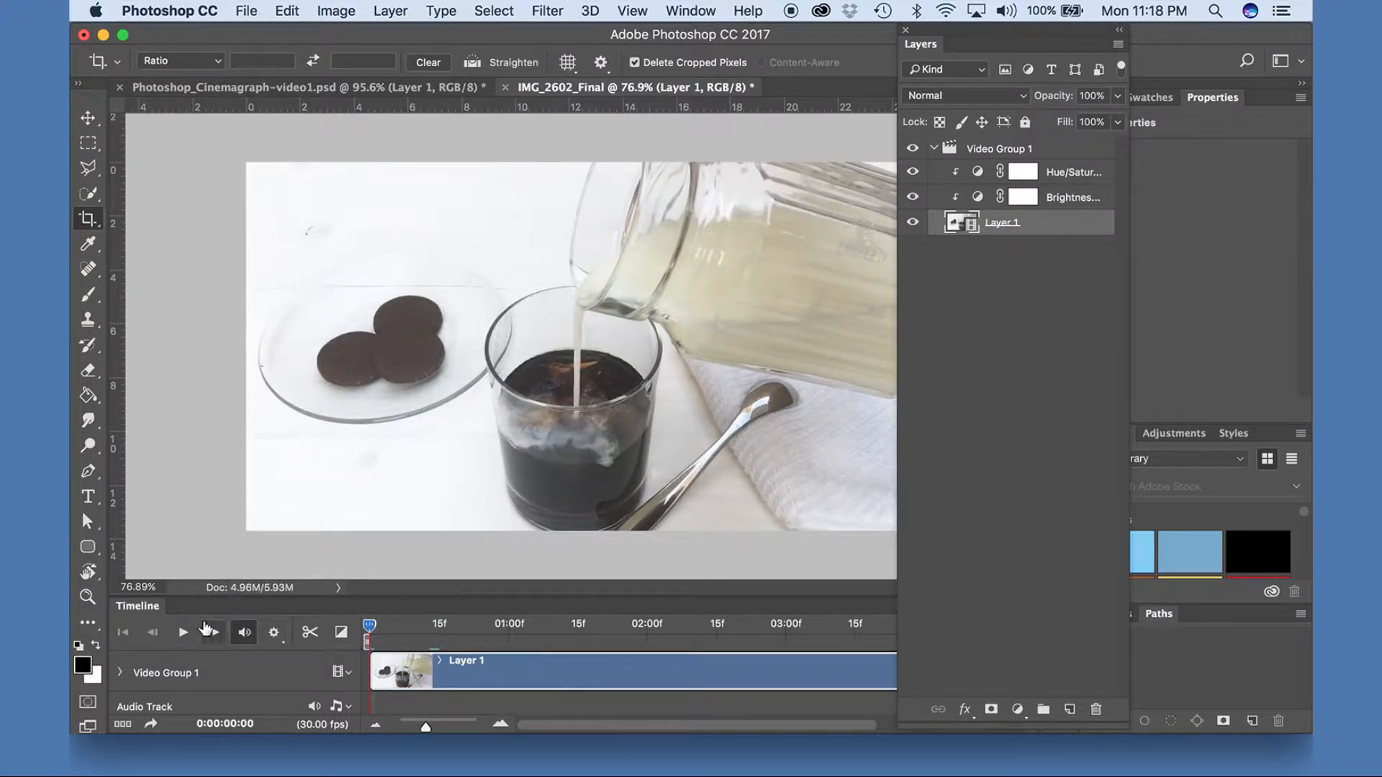
click(185, 633)
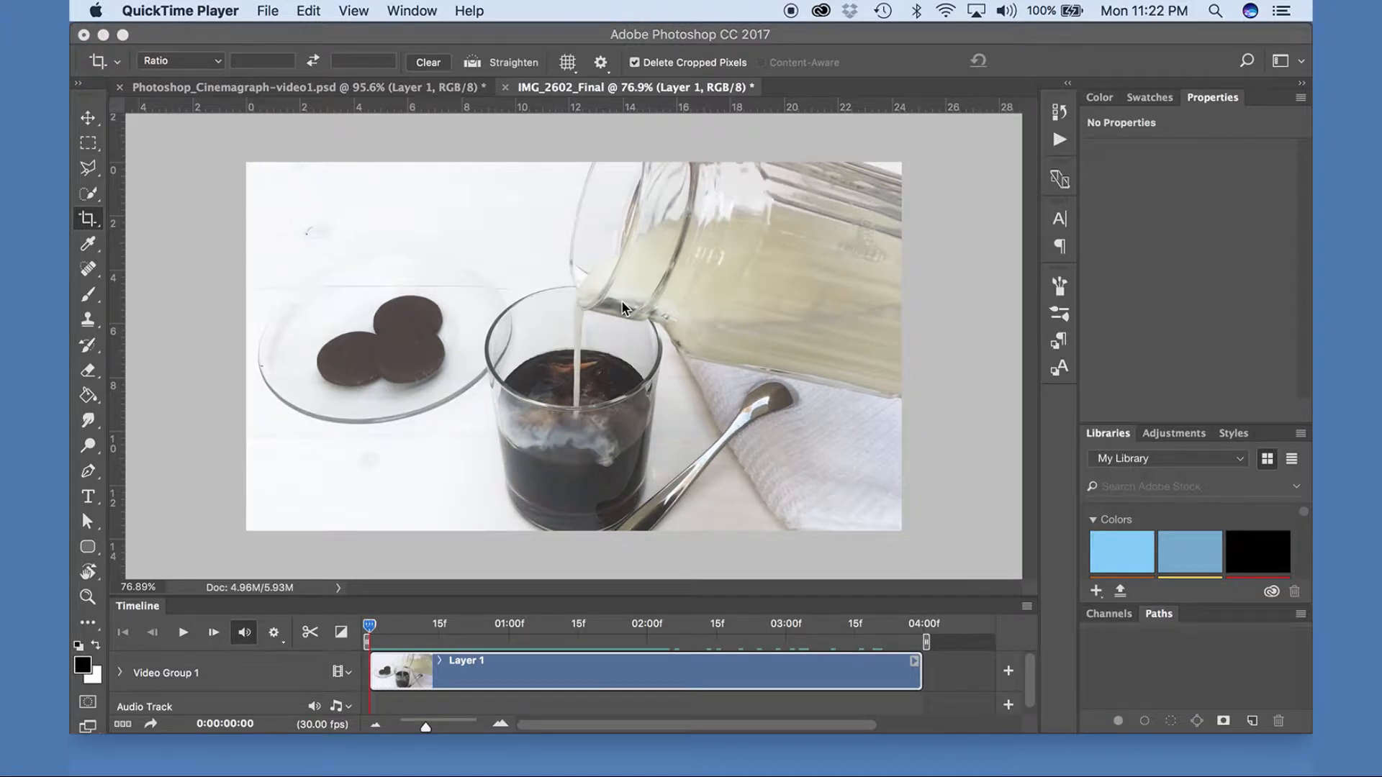
Trim the end of the video clip to 0:00:01:03 and return the playhead to the start.
click(369, 633)
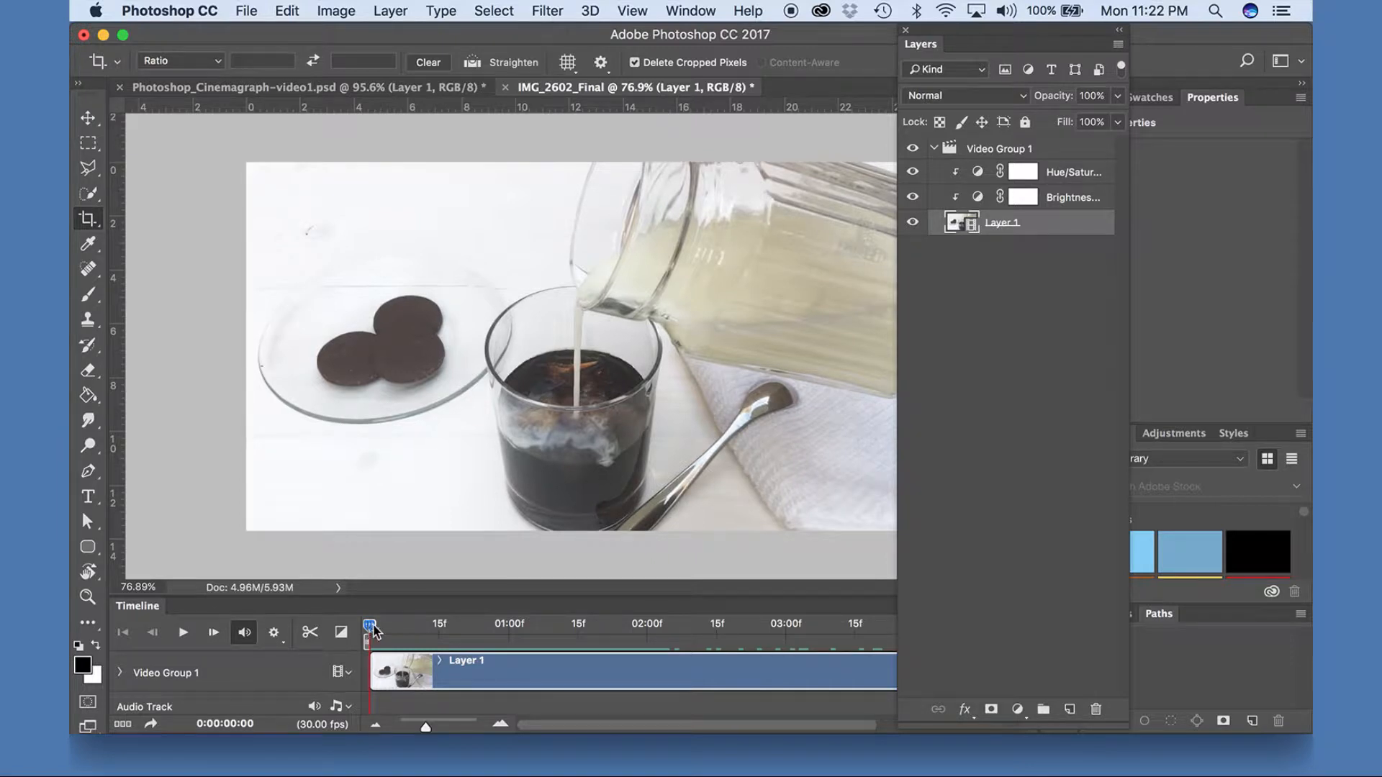
mouse_move(371, 630)
mouse_down()
mouse_move(767, 634)
mouse_move(368, 637)
mouse_up()
drag(971, 33, 1061, 32)
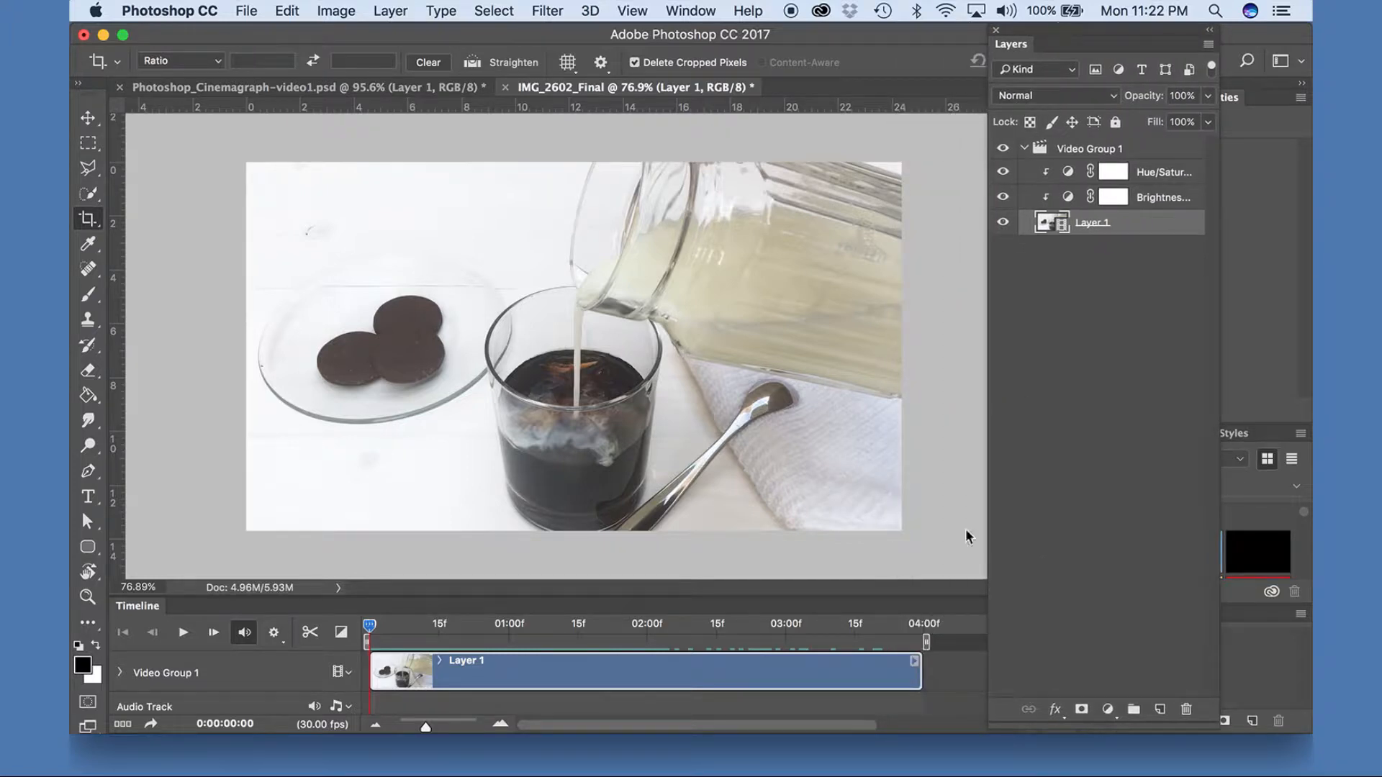
drag(370, 632, 526, 628)
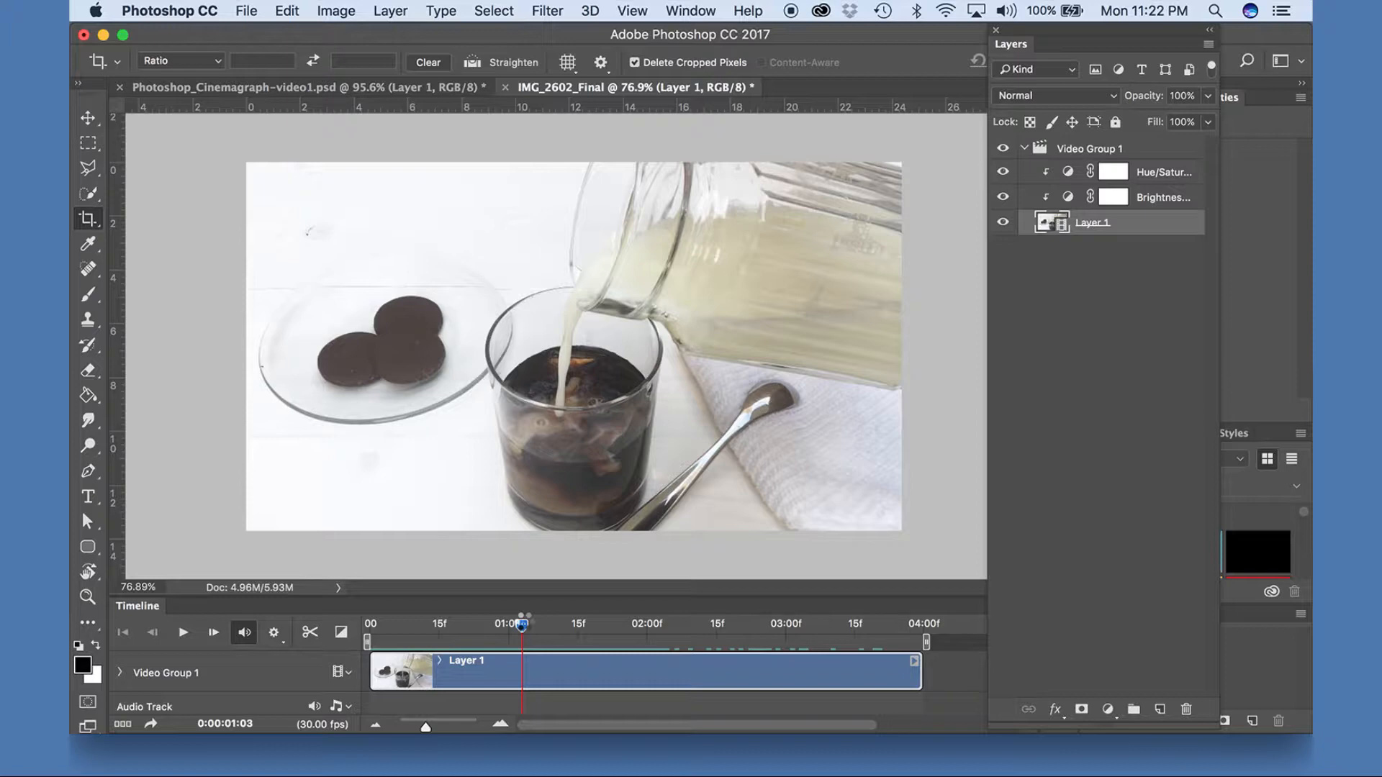
drag(920, 674, 519, 673)
drag(520, 631, 367, 626)
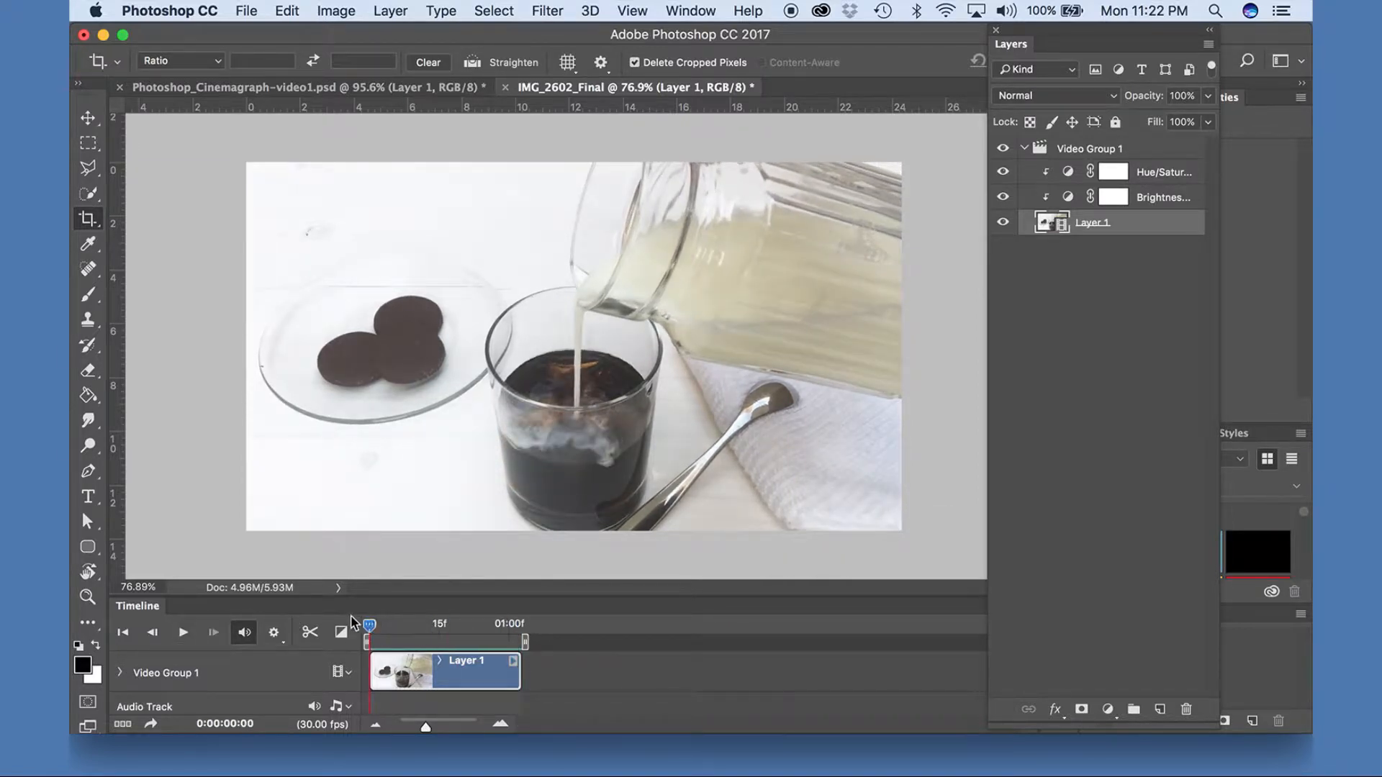
Preview the trimmed clip, turn on loop playback and play it again.
click(186, 633)
click(186, 633)
drag(516, 628, 356, 628)
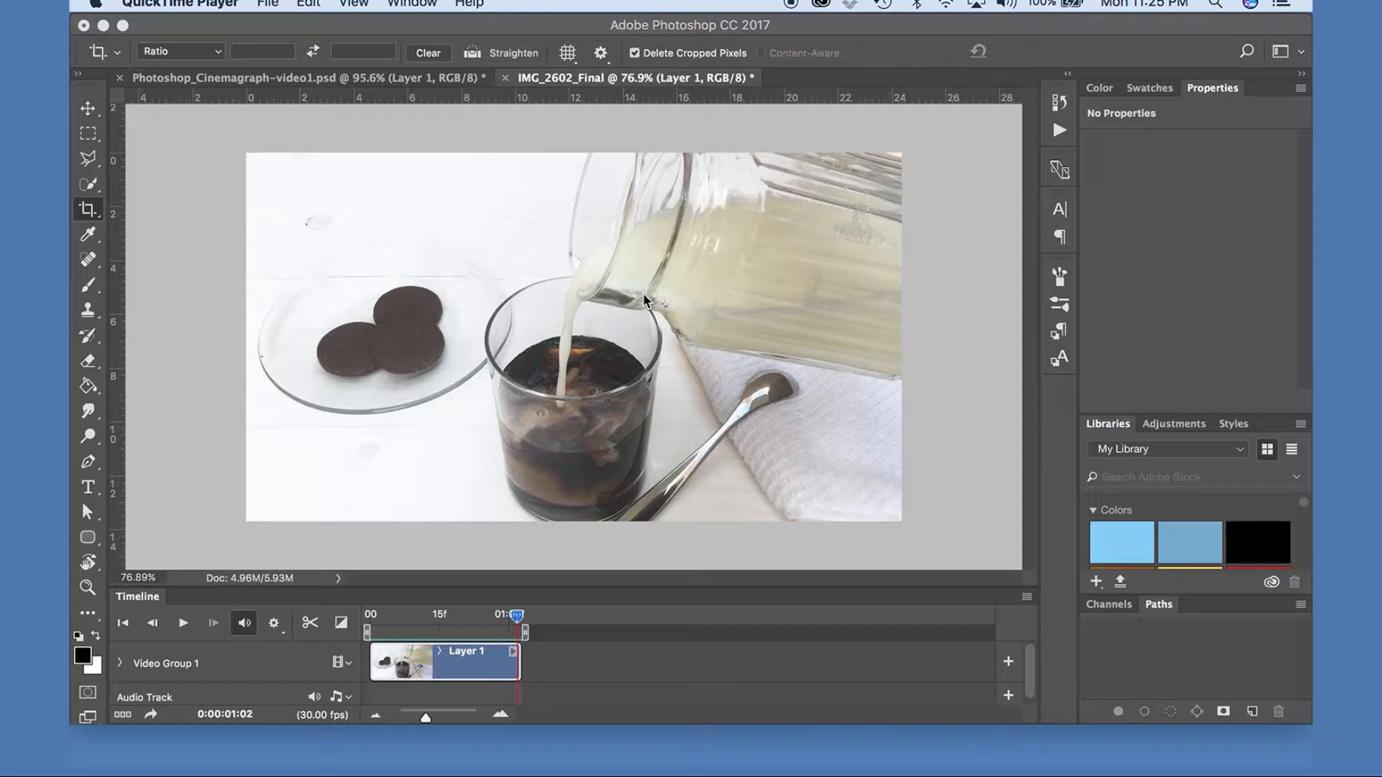
click(280, 634)
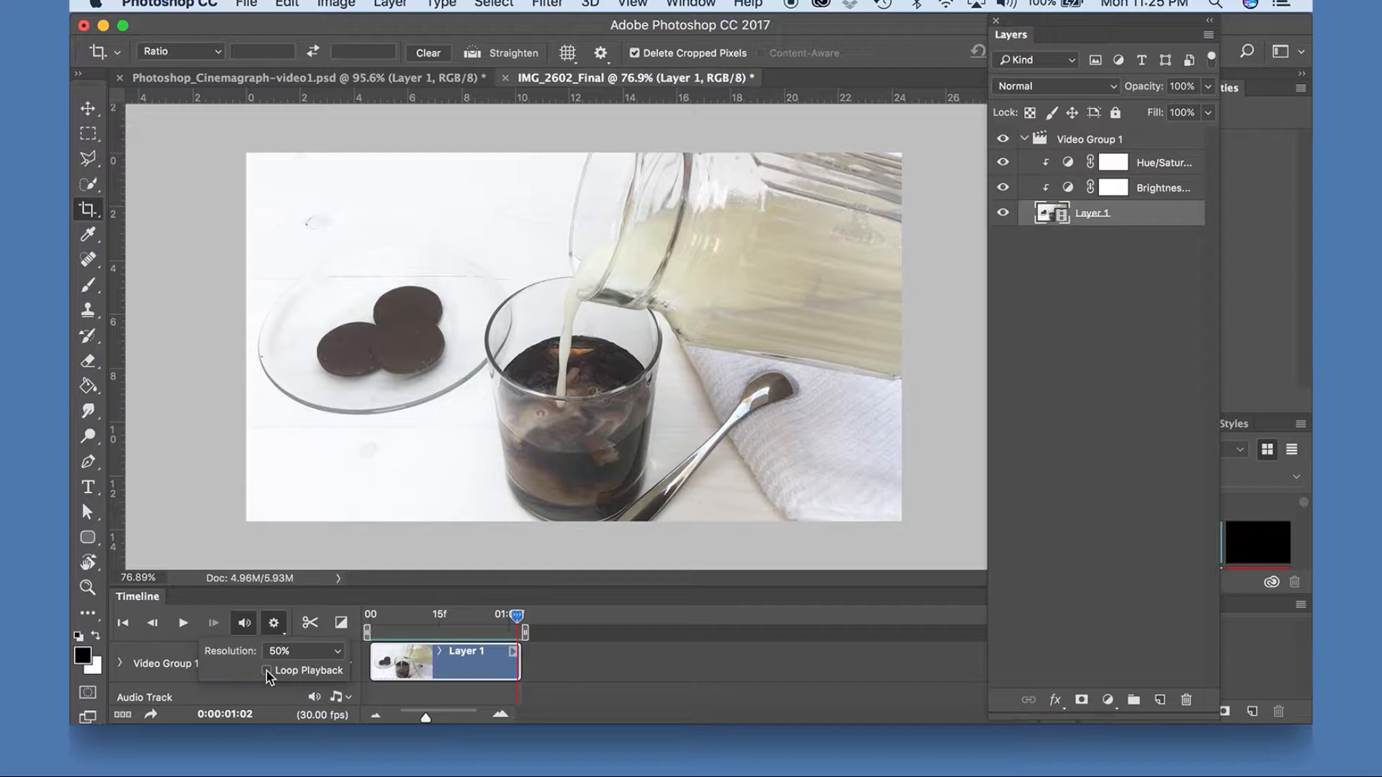
click(185, 626)
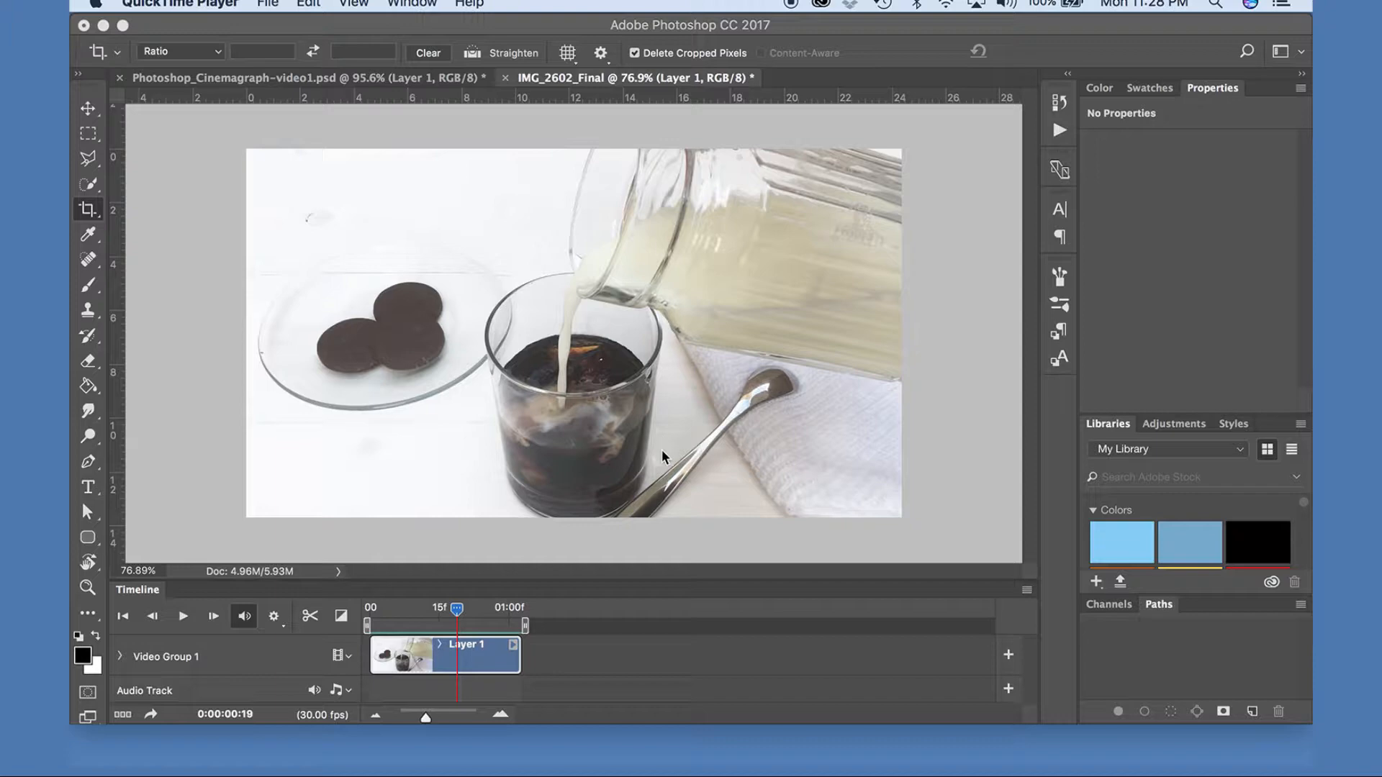
Duplicate Video Group 1 with its adjustment layers and enlarge the timeline to show both video tracks.
click(580, 684)
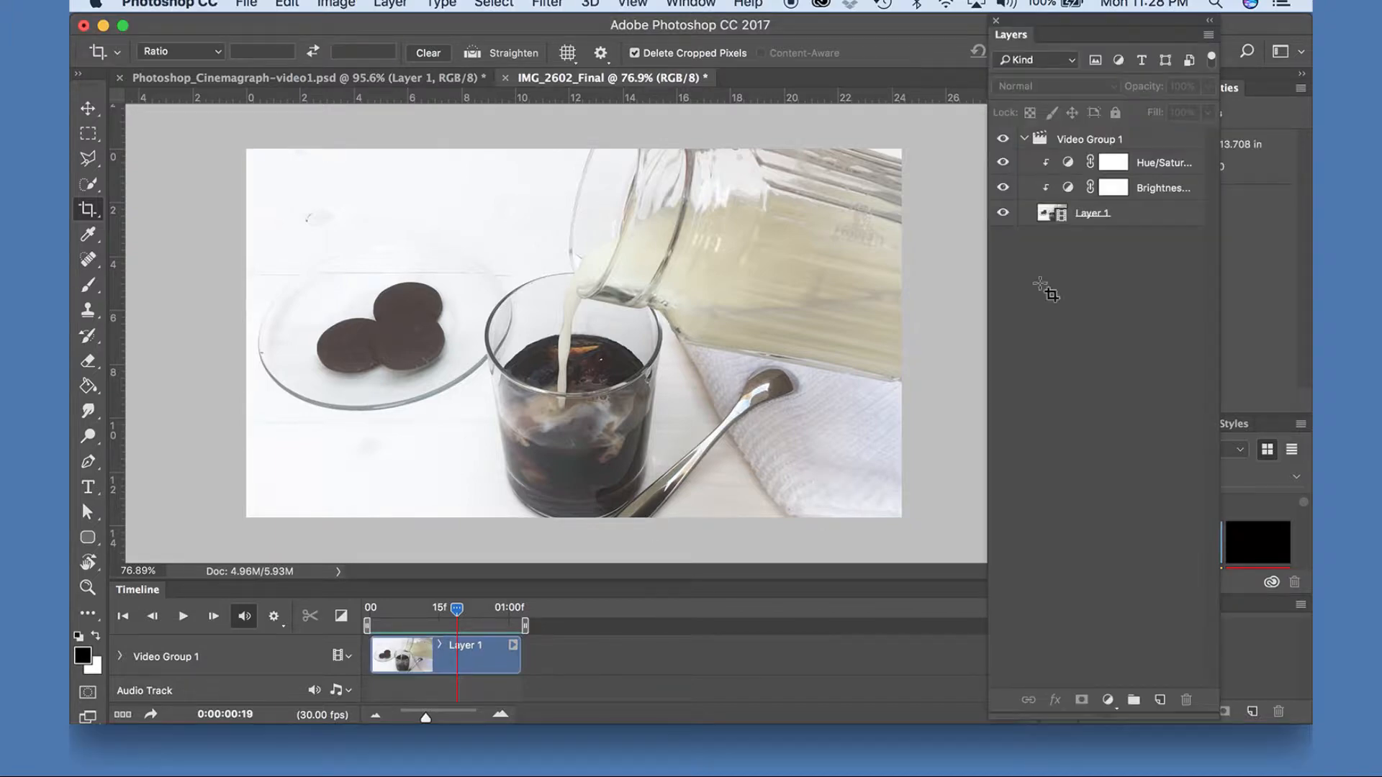
click(1119, 142)
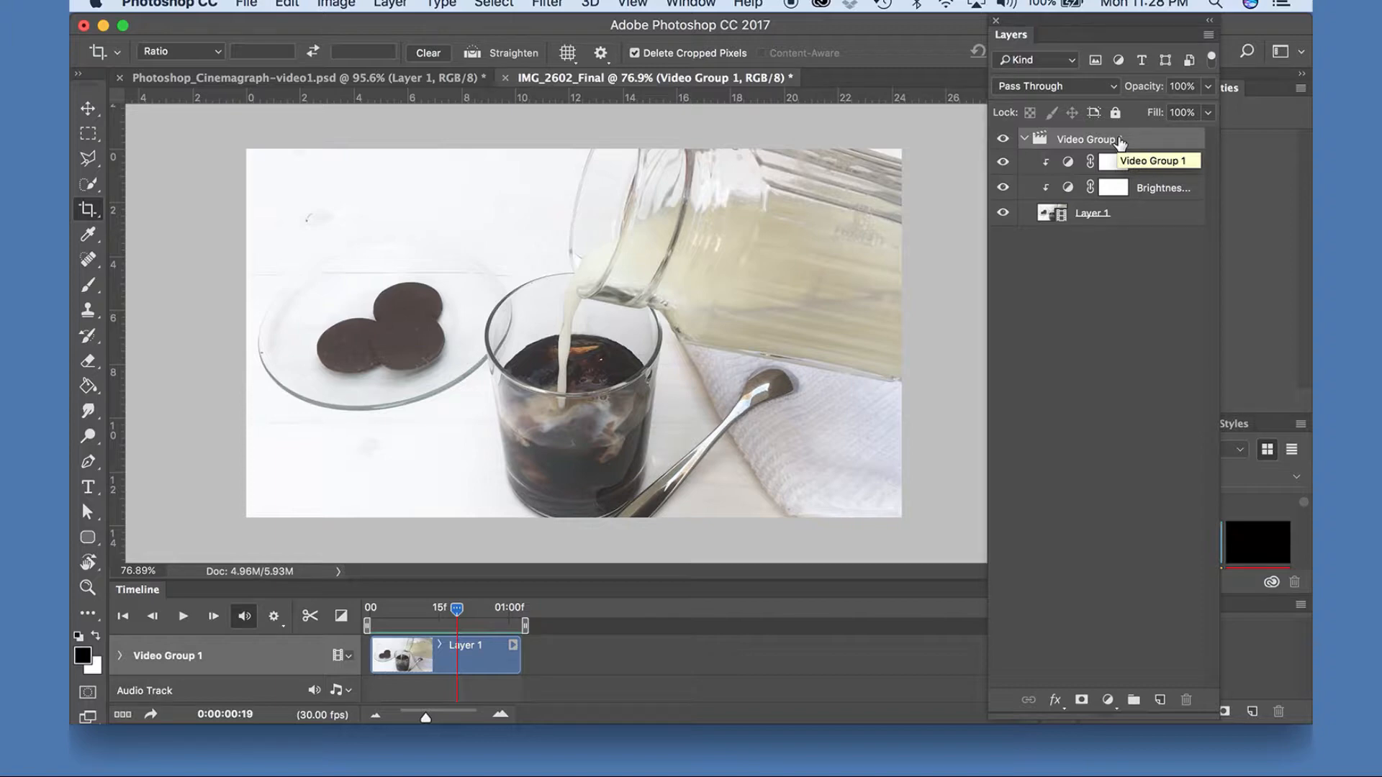
key(super+j)
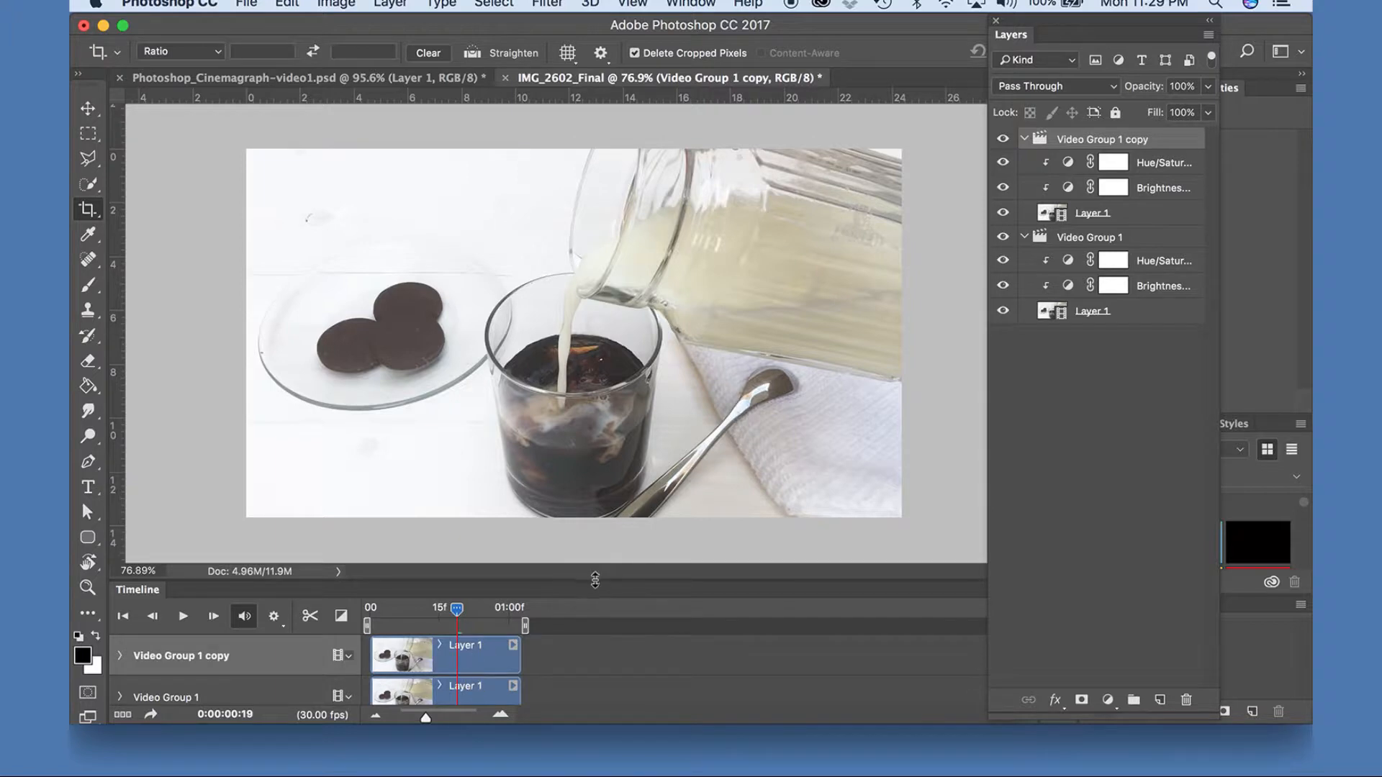
drag(595, 576, 599, 538)
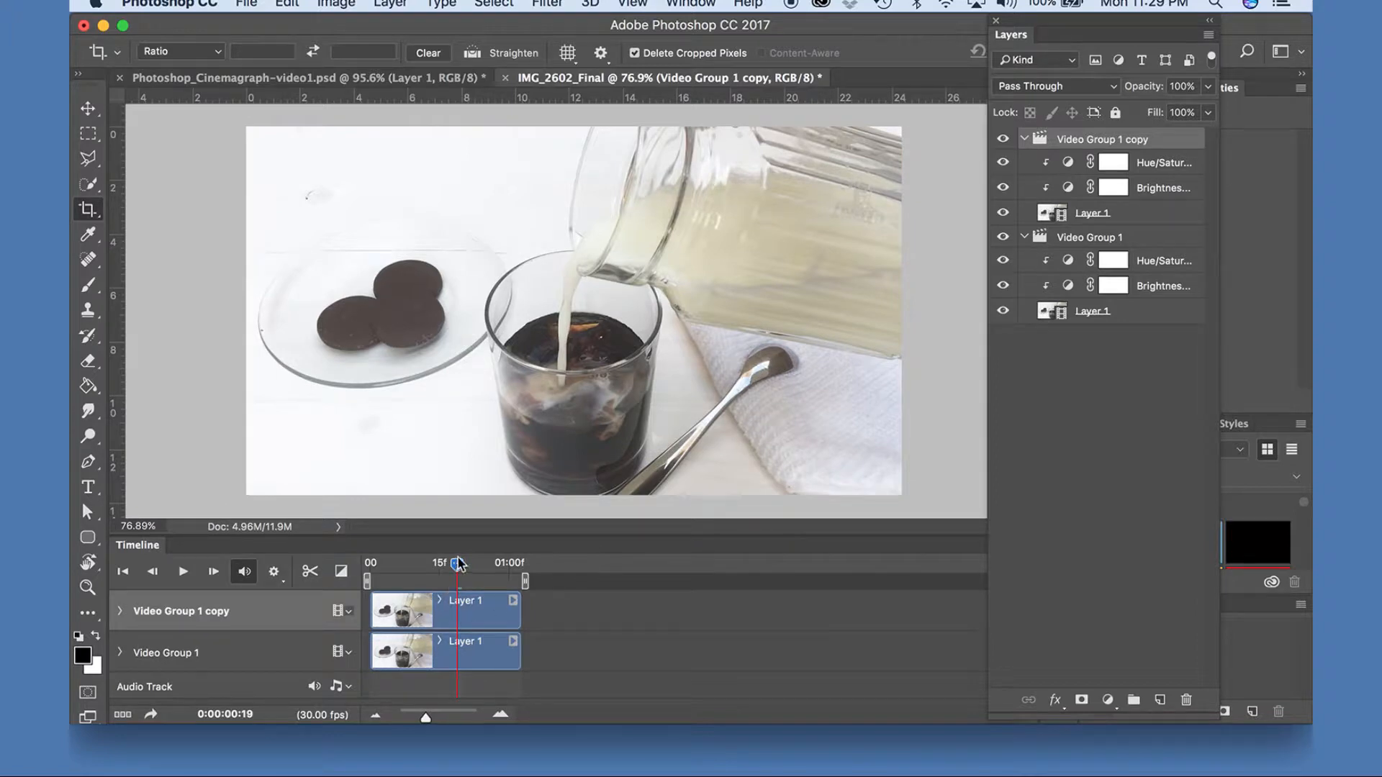
Play the two stacked video tracks from the start of the timeline.
drag(457, 564, 369, 563)
click(183, 573)
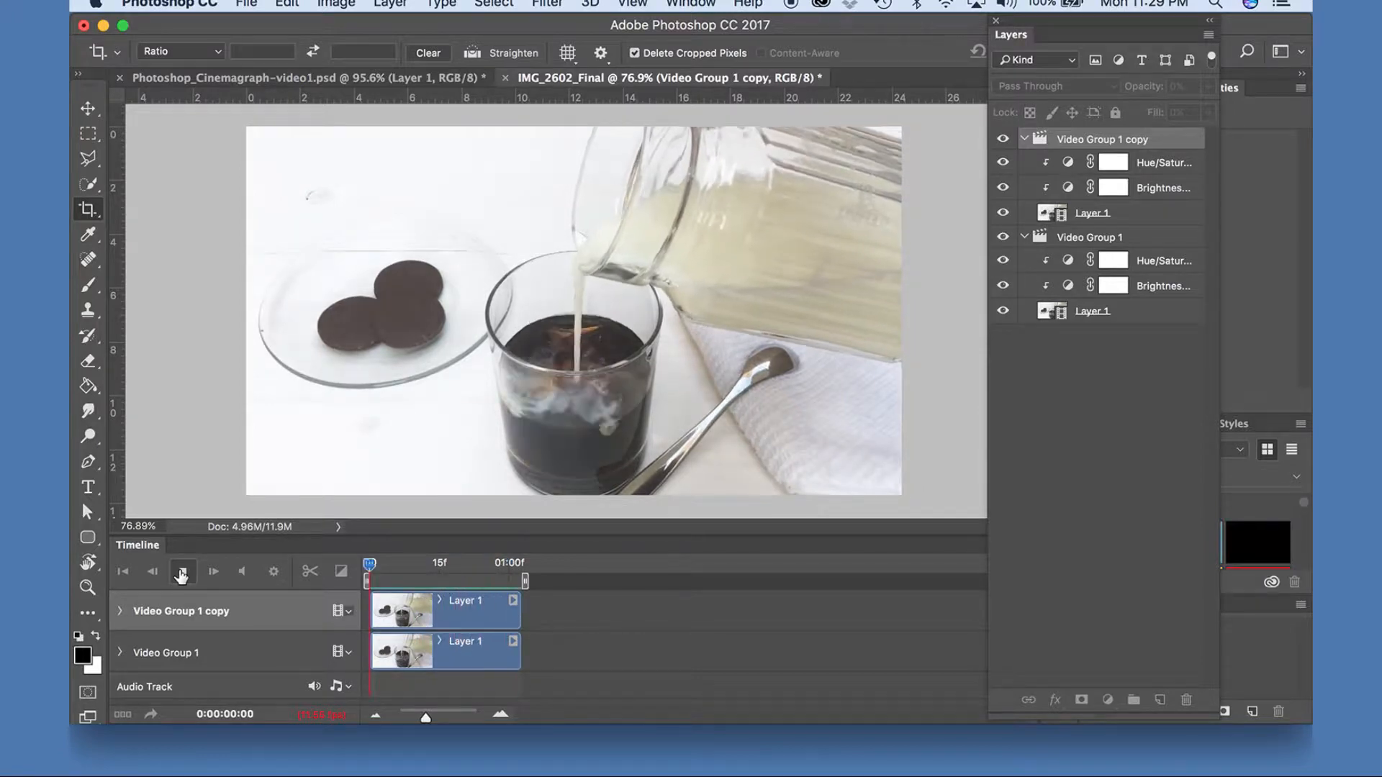
click(182, 573)
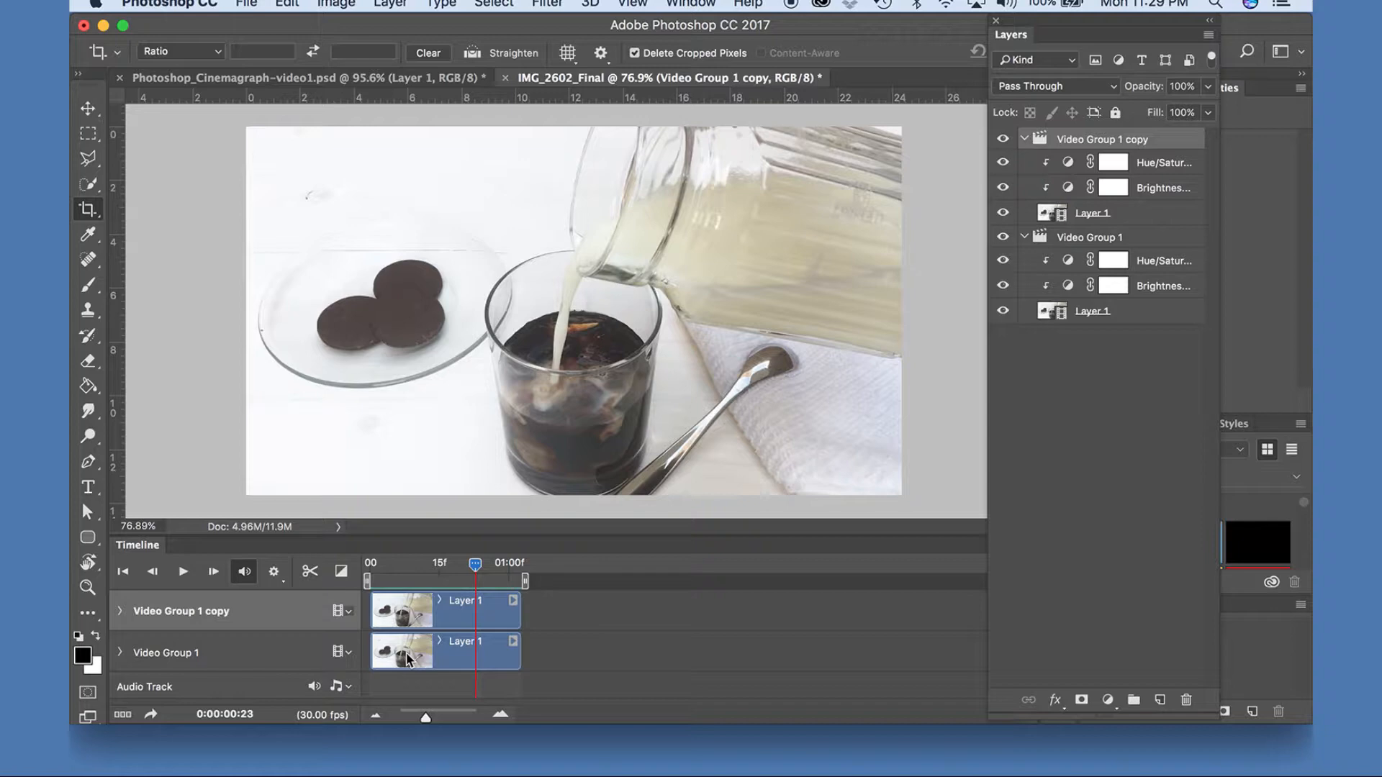
Move the Video Group 1 clip to start where the Video Group 1 copy clip ends, and play the sequence from the beginning.
drag(406, 652, 554, 646)
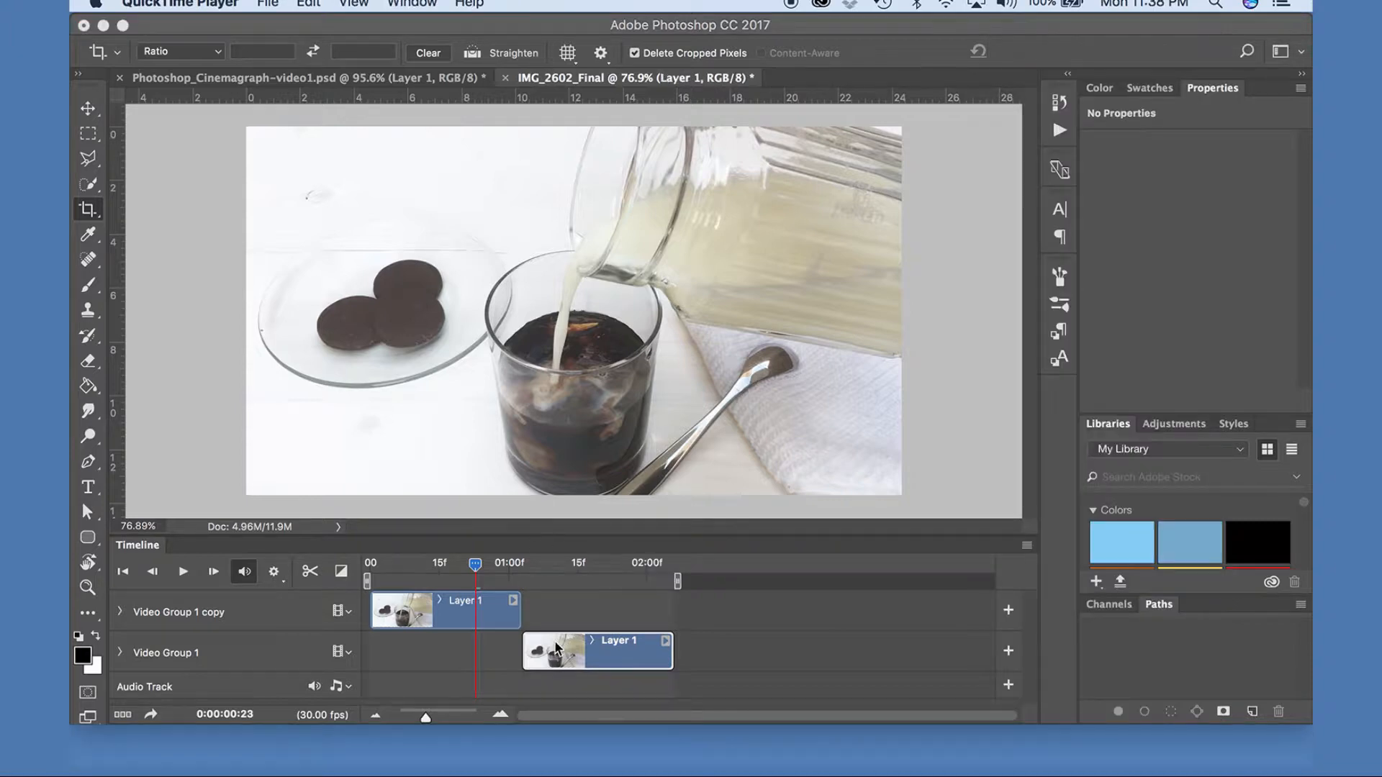
click(558, 671)
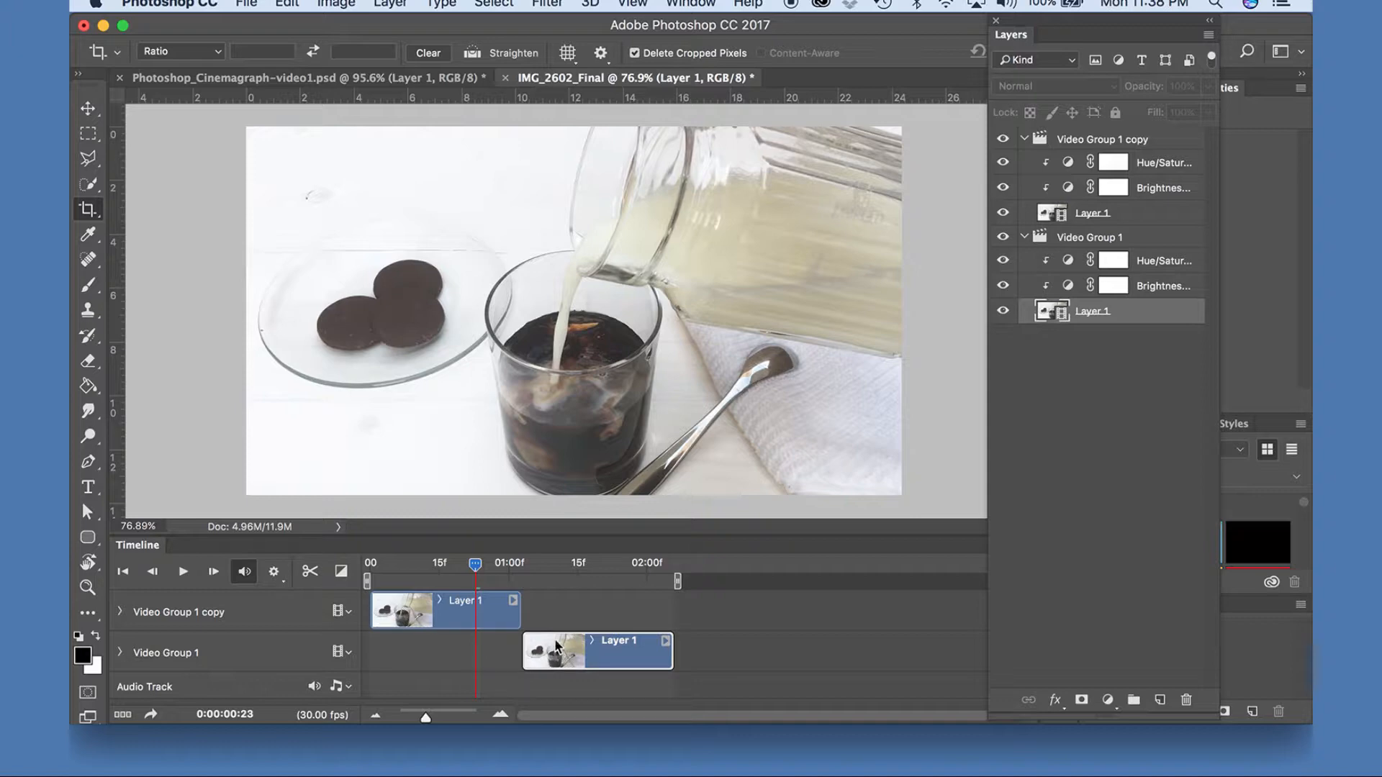
key(Left)
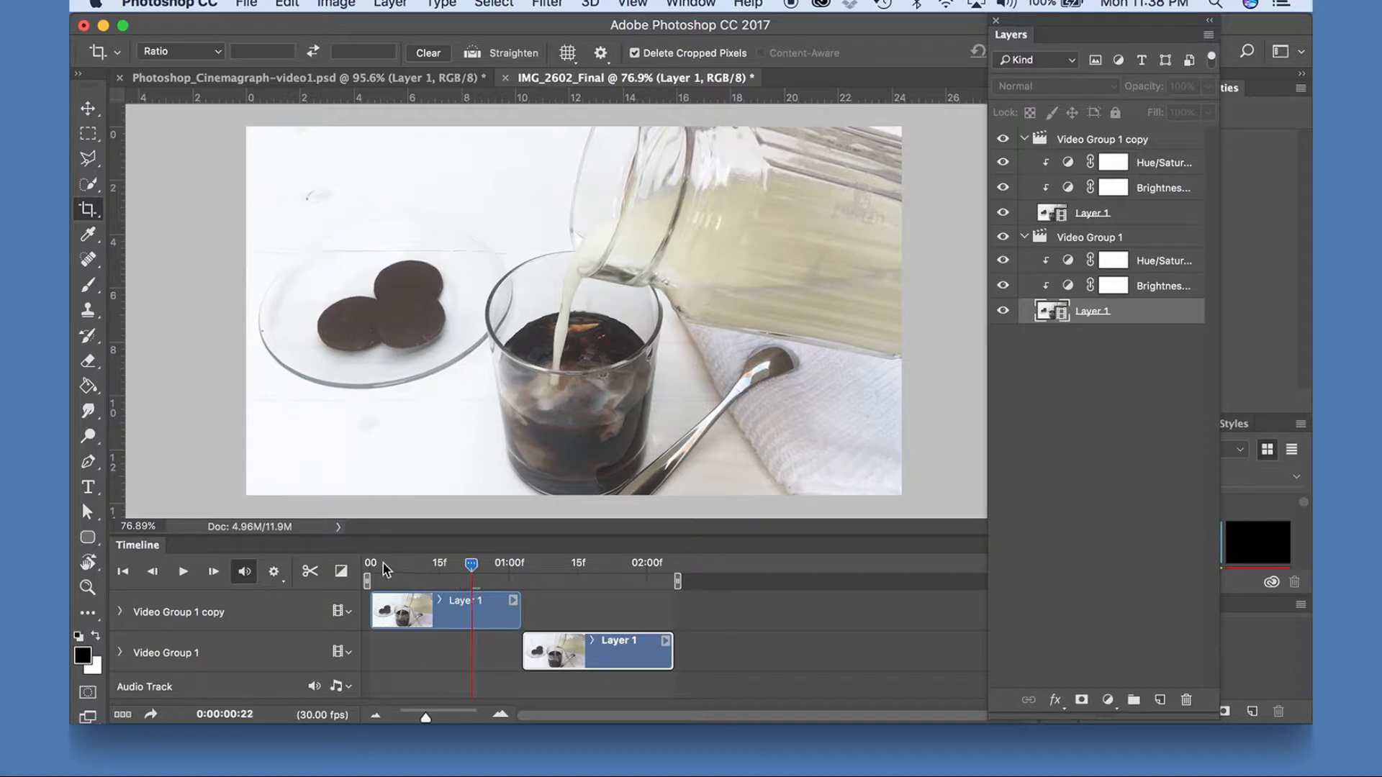
drag(389, 565, 342, 559)
click(182, 573)
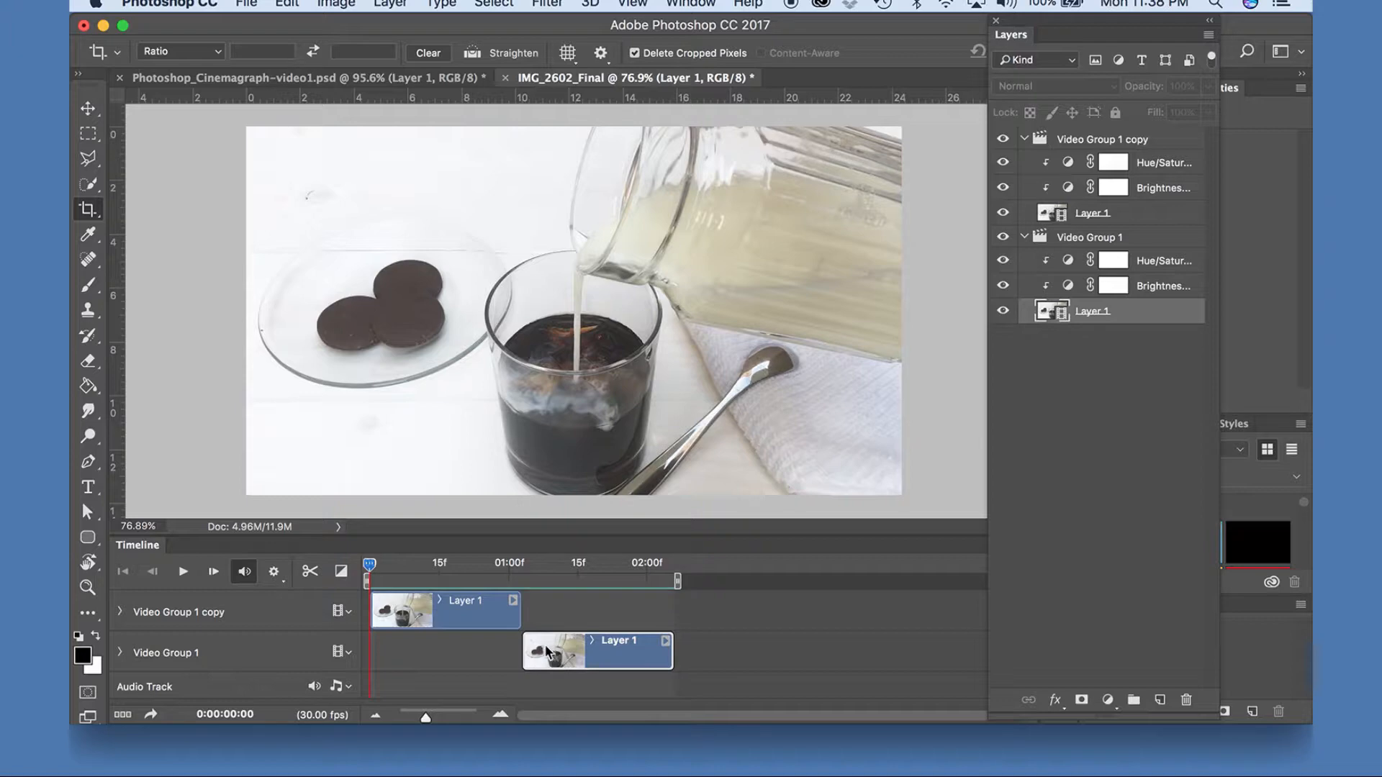
Extend the start of the Video Group 1 clip back to its first recorded frame so it overlaps the end of the copy's clip.
click(1117, 212)
click(549, 660)
drag(523, 653, 352, 654)
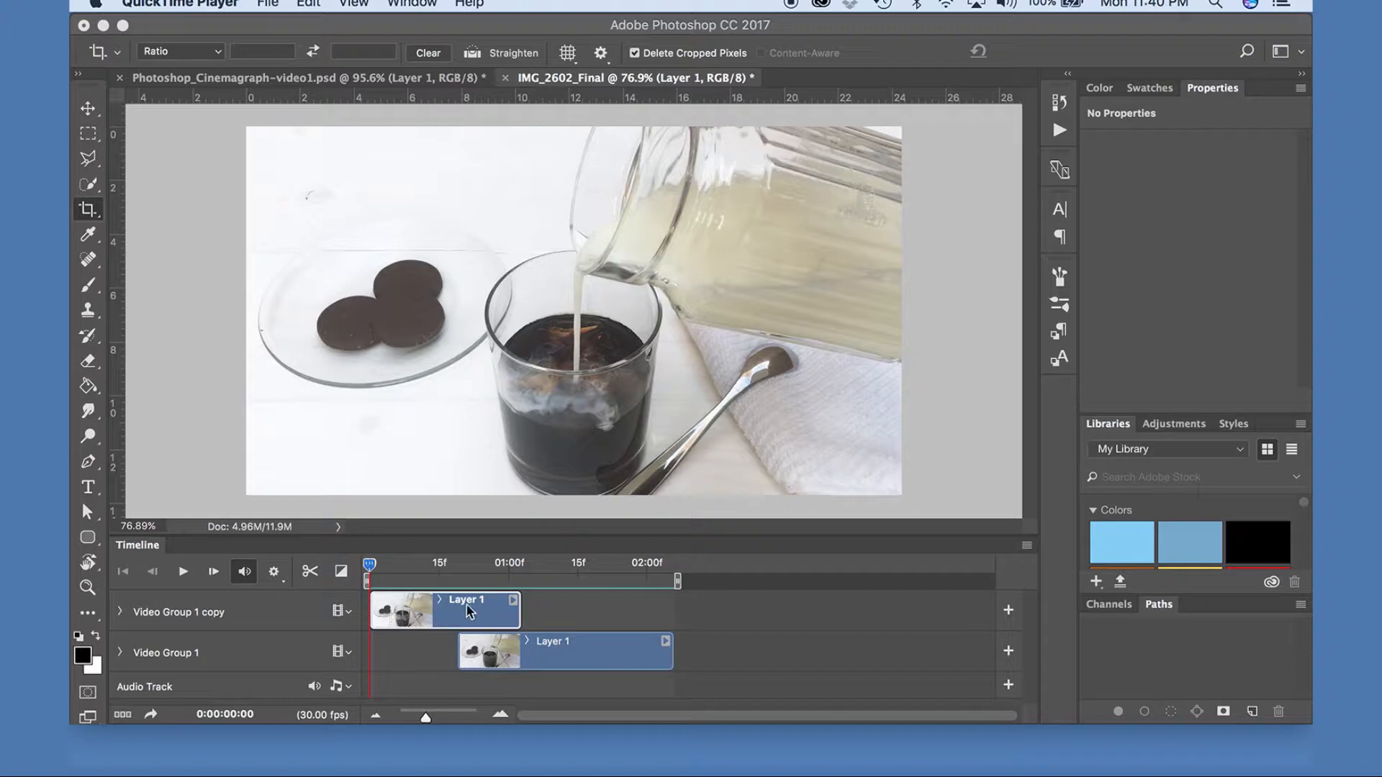
Trim the end of the Video Group 1 clip to match the end of the Video Group 1 copy clip.
click(632, 654)
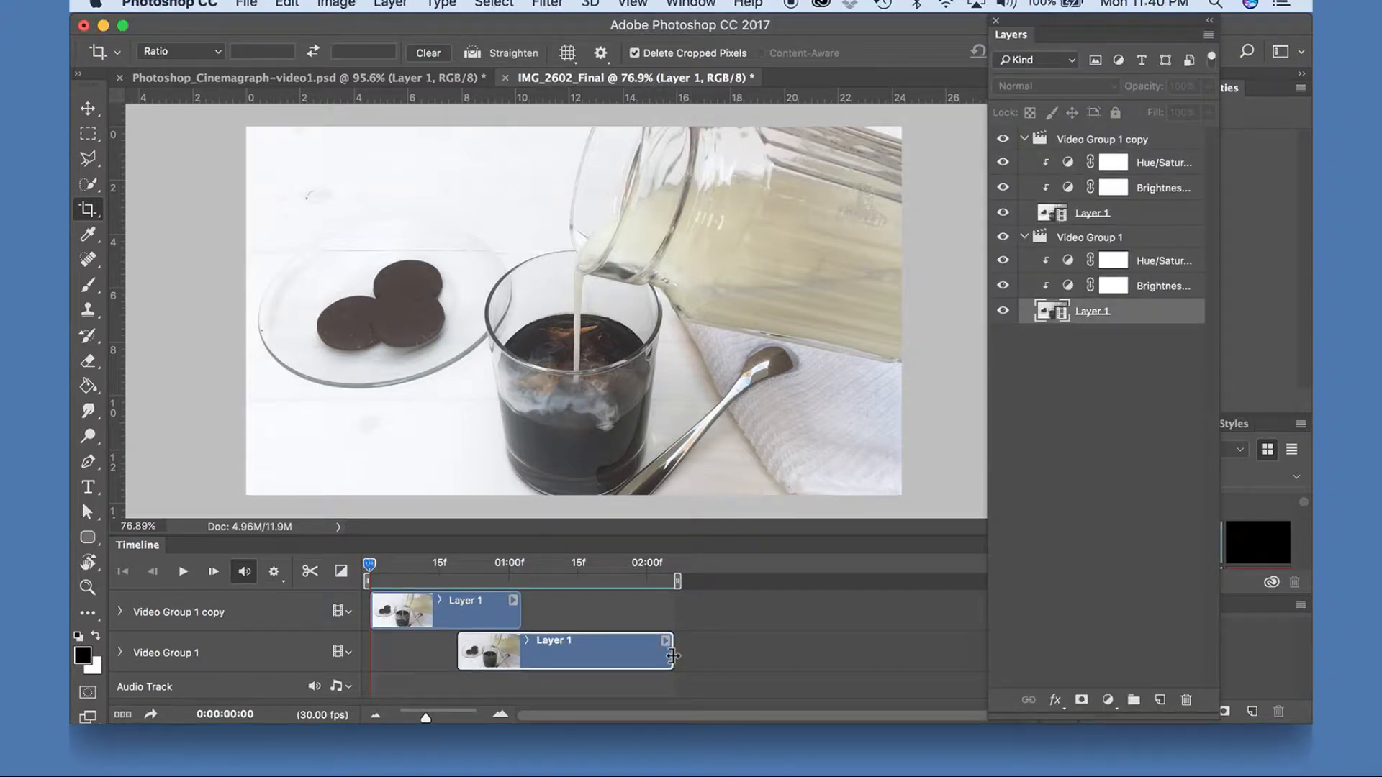
drag(673, 655, 518, 651)
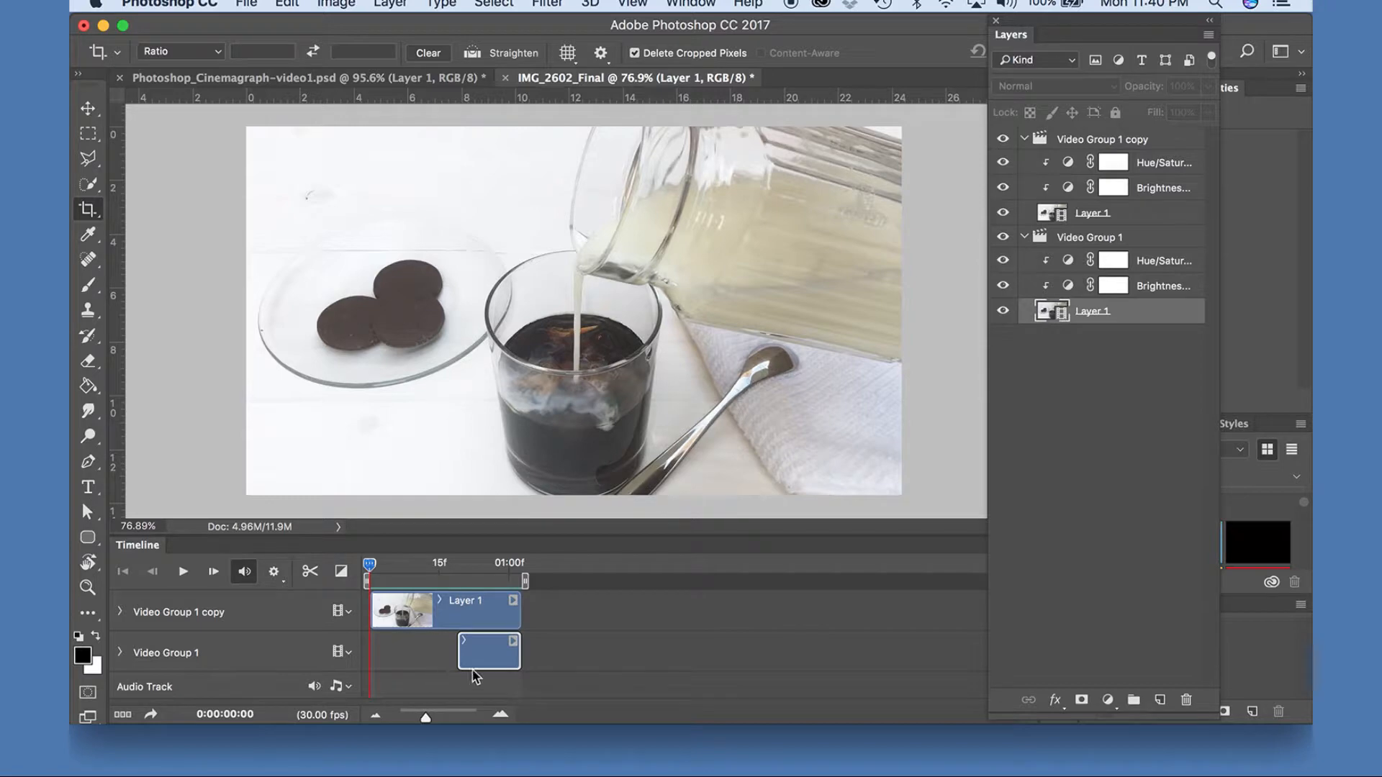
Add an opacity keyframe to the Video Group 1 copy clip at 0:00:00:19, where the lower clip begins.
click(406, 624)
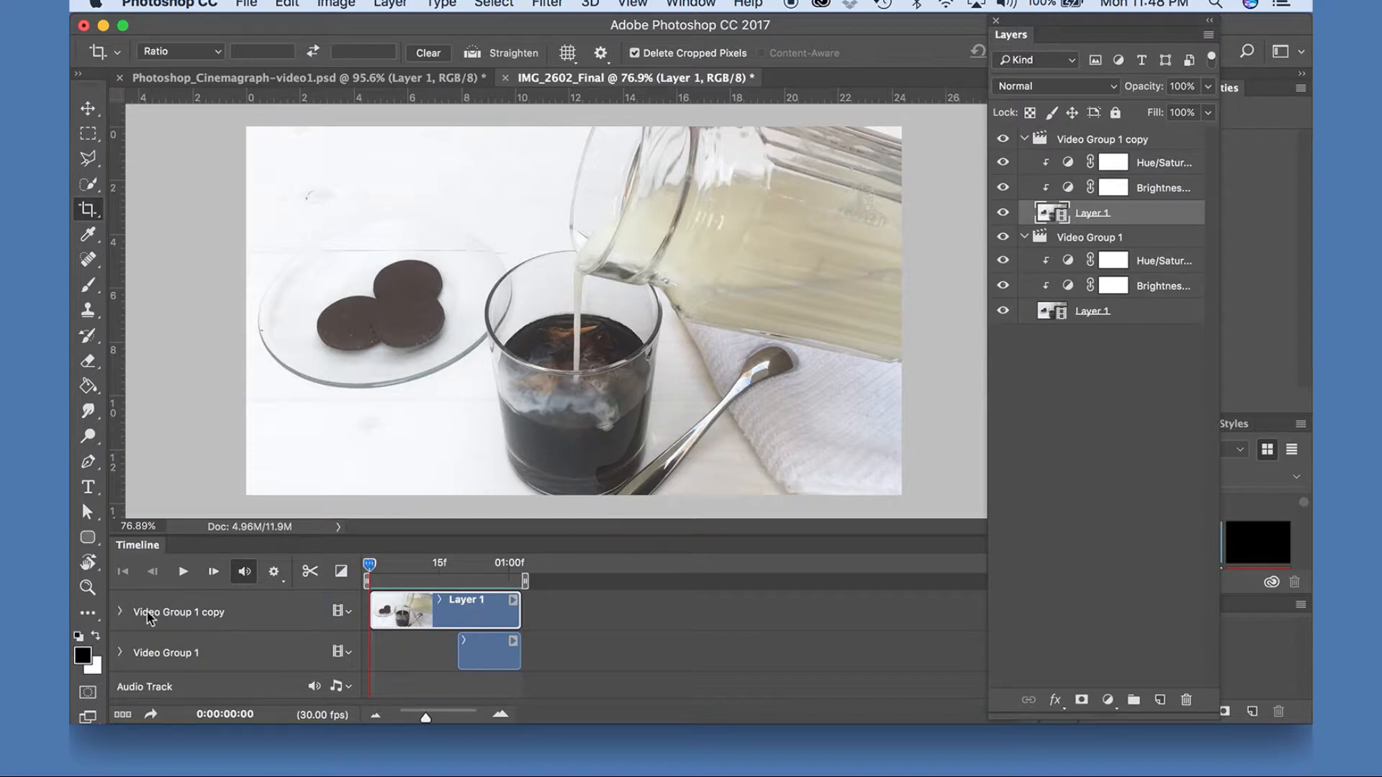
click(120, 612)
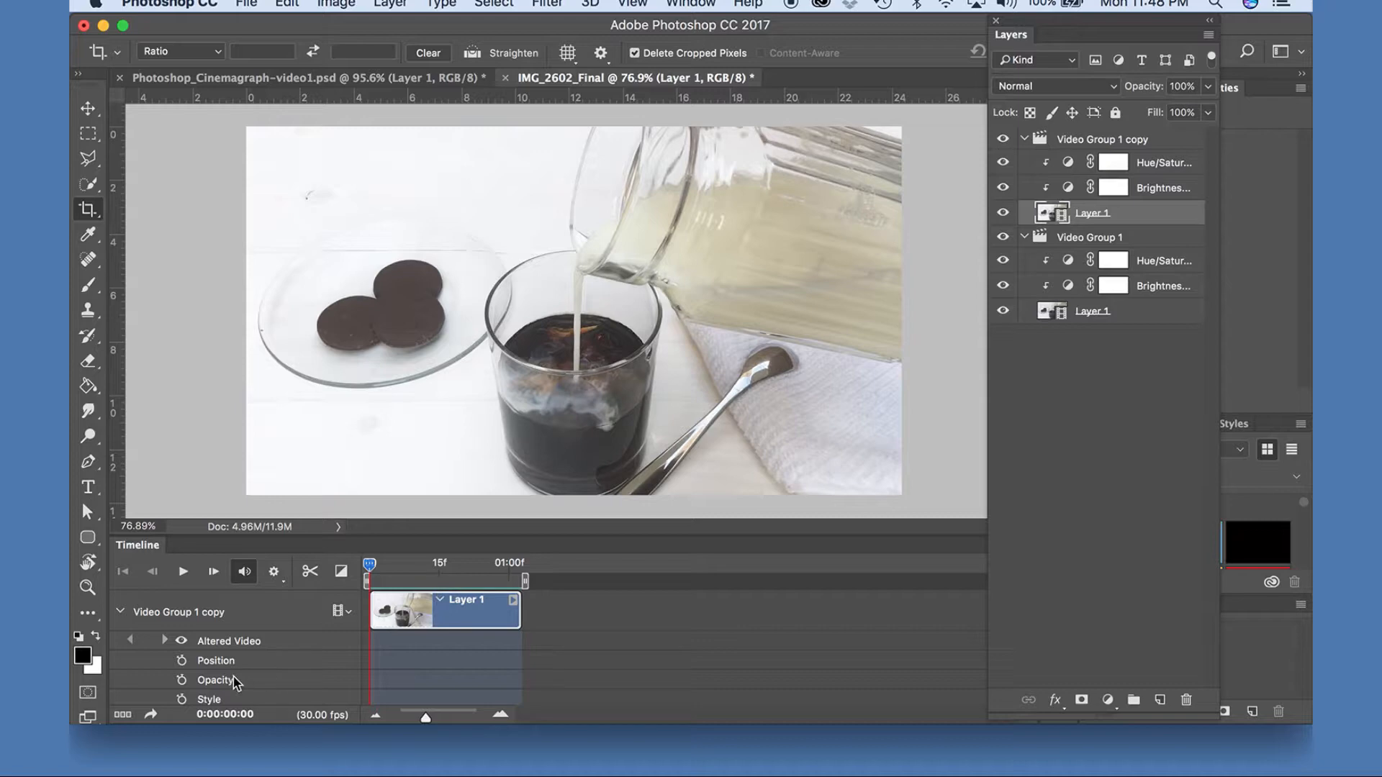
scroll(428, 650, down, 1)
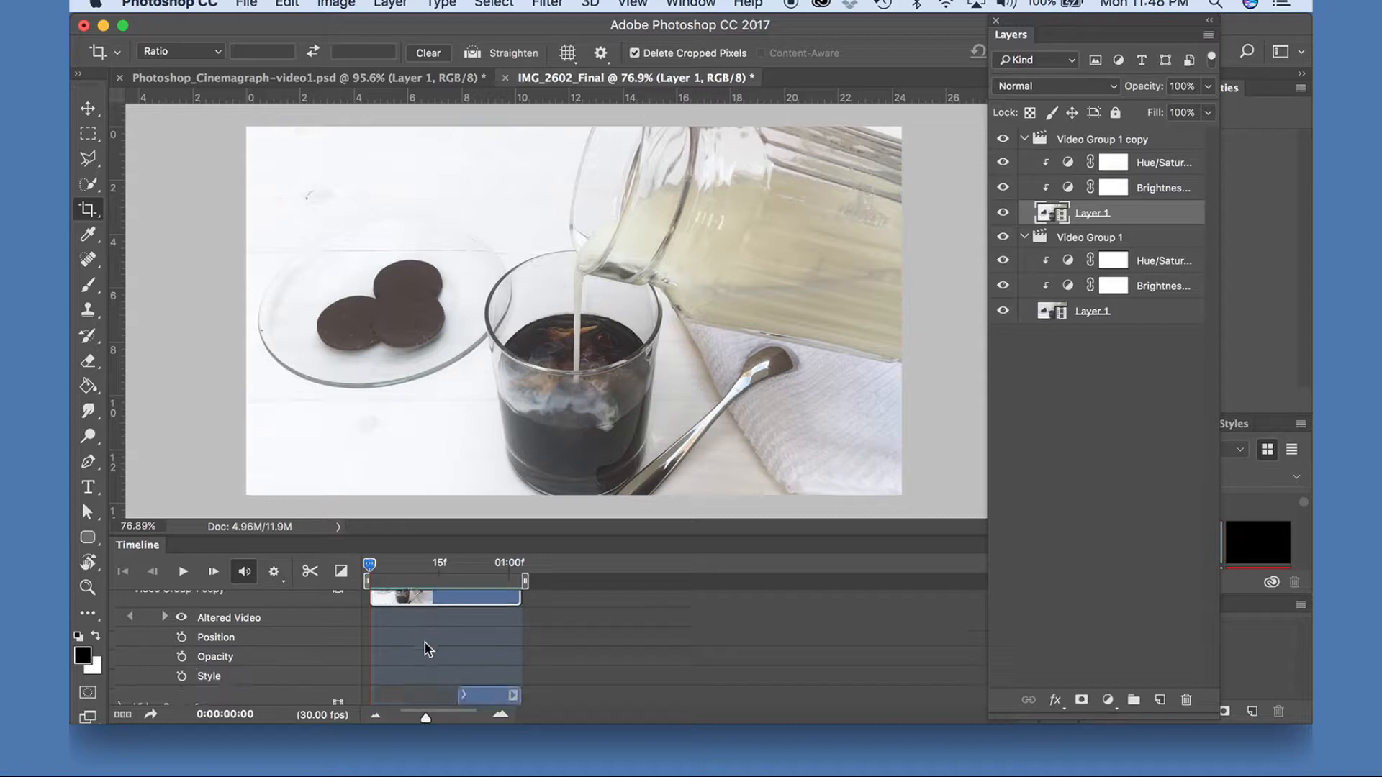
drag(371, 568, 459, 567)
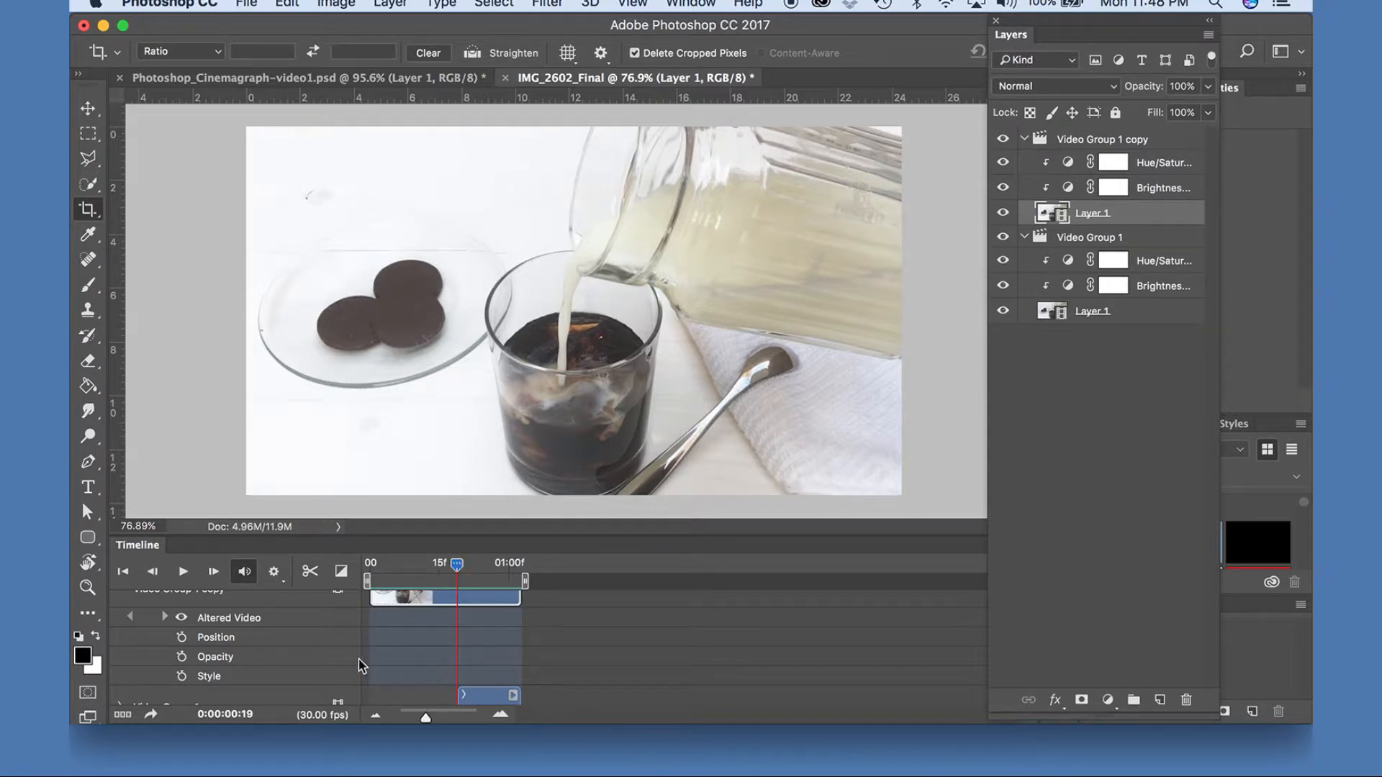
click(182, 658)
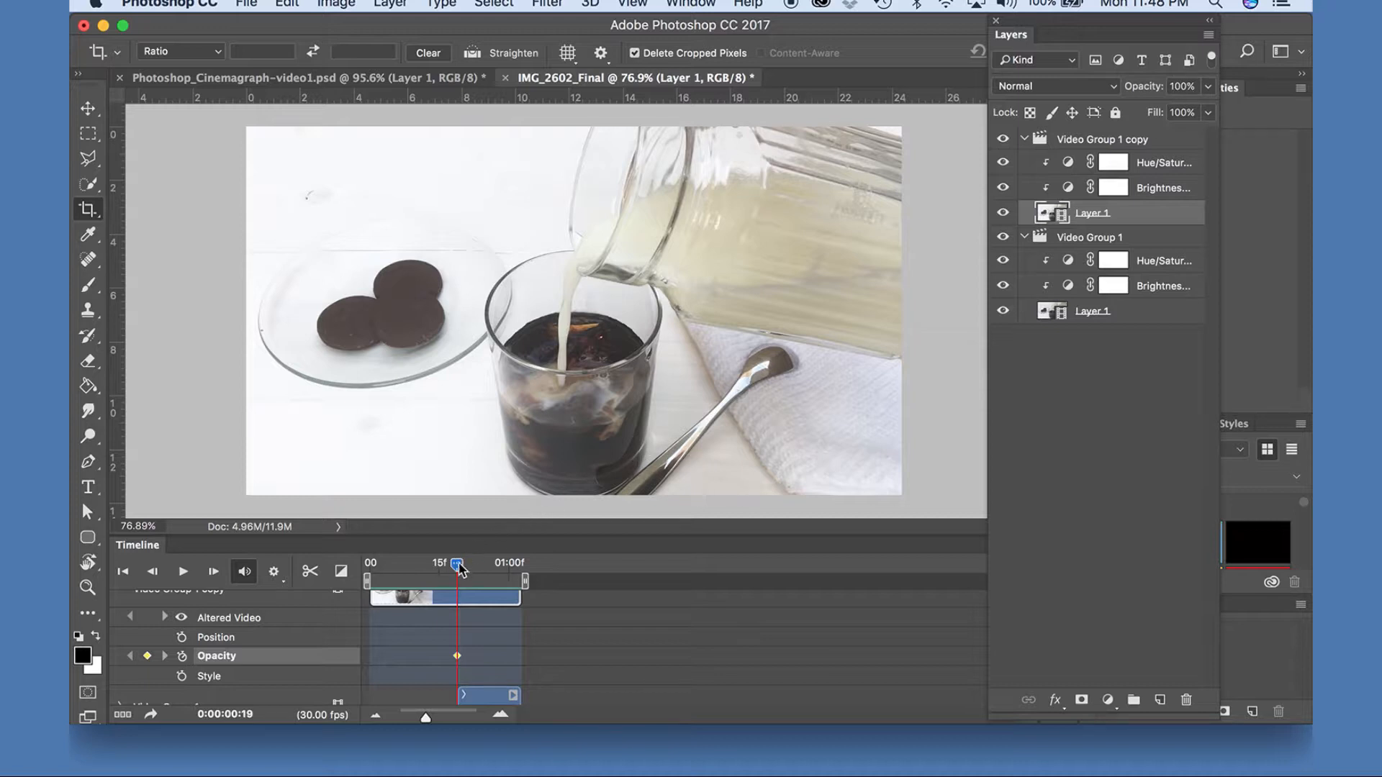
Add a second opacity keyframe at 0:00:01:02 on the Video Group 1 copy clip and set its opacity to 0%.
drag(457, 569, 521, 565)
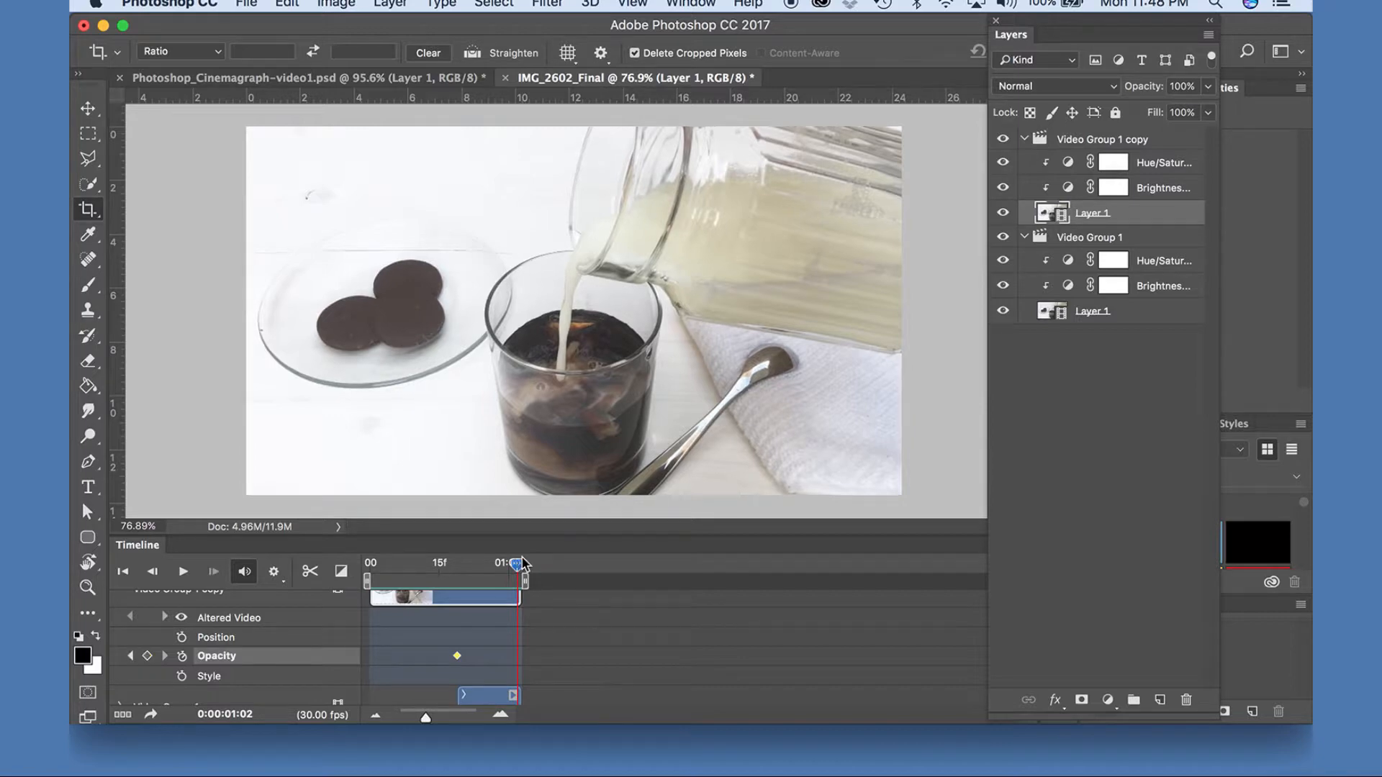
click(149, 658)
double_click(1184, 85)
text(0)
key(Return)
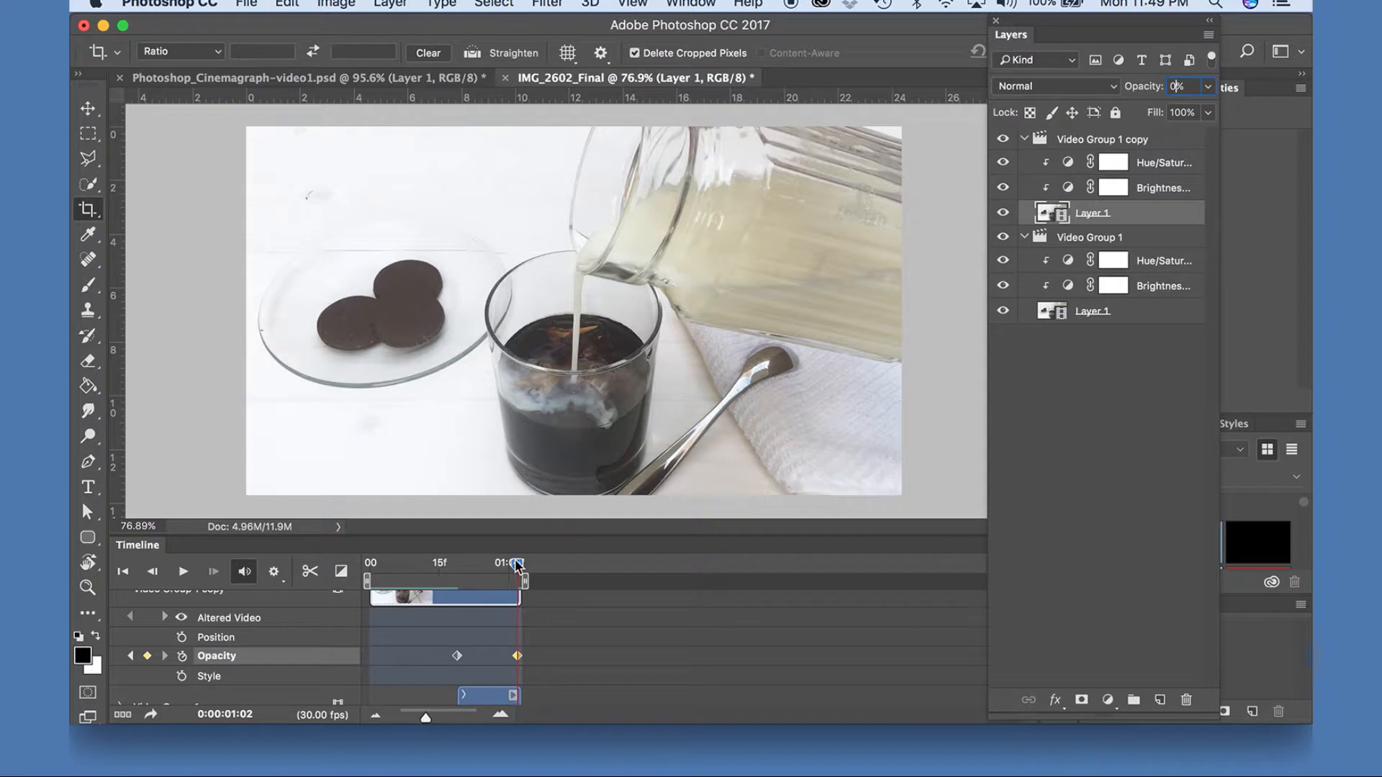
Scrub through the opacity fade between the two clips and play the sequence from the beginning.
drag(516, 566, 483, 566)
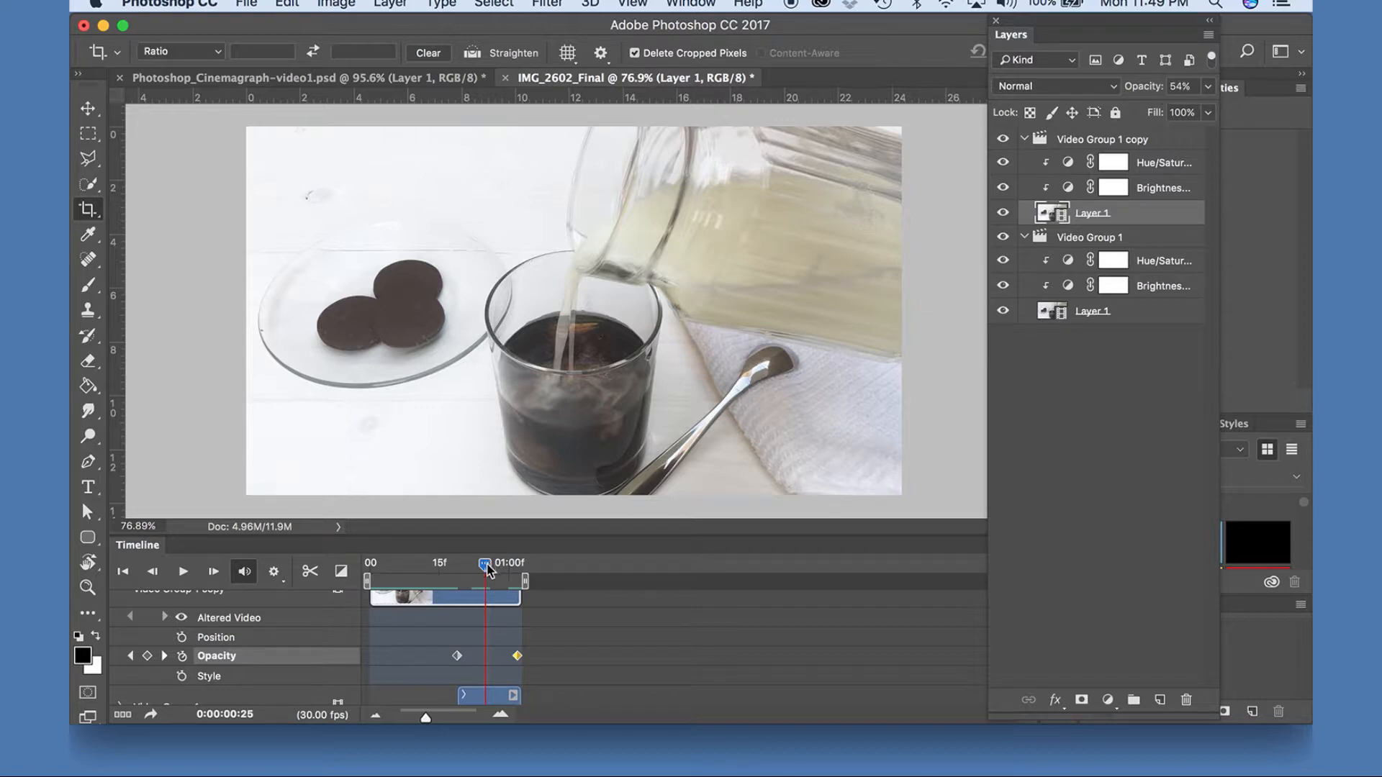
drag(486, 566, 558, 478)
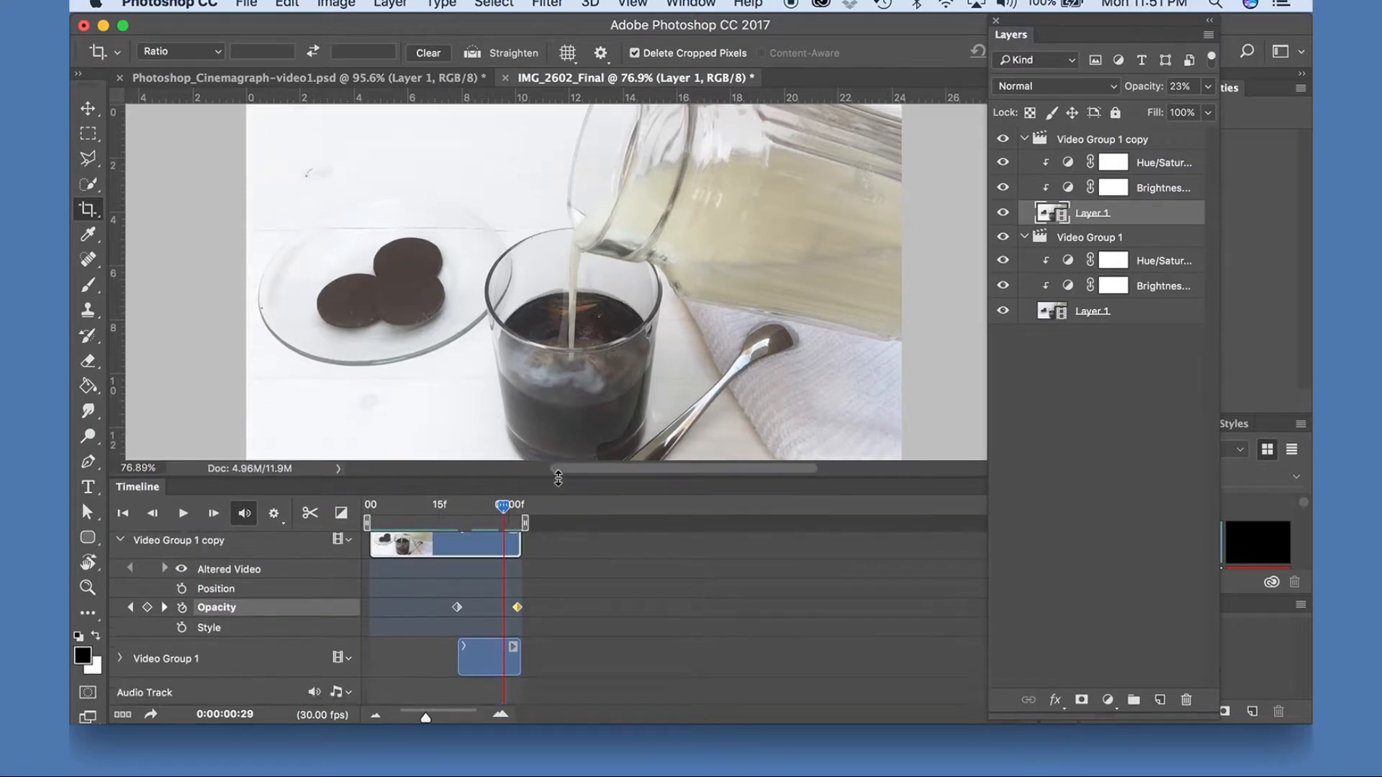
click(373, 504)
drag(363, 498, 351, 497)
click(185, 516)
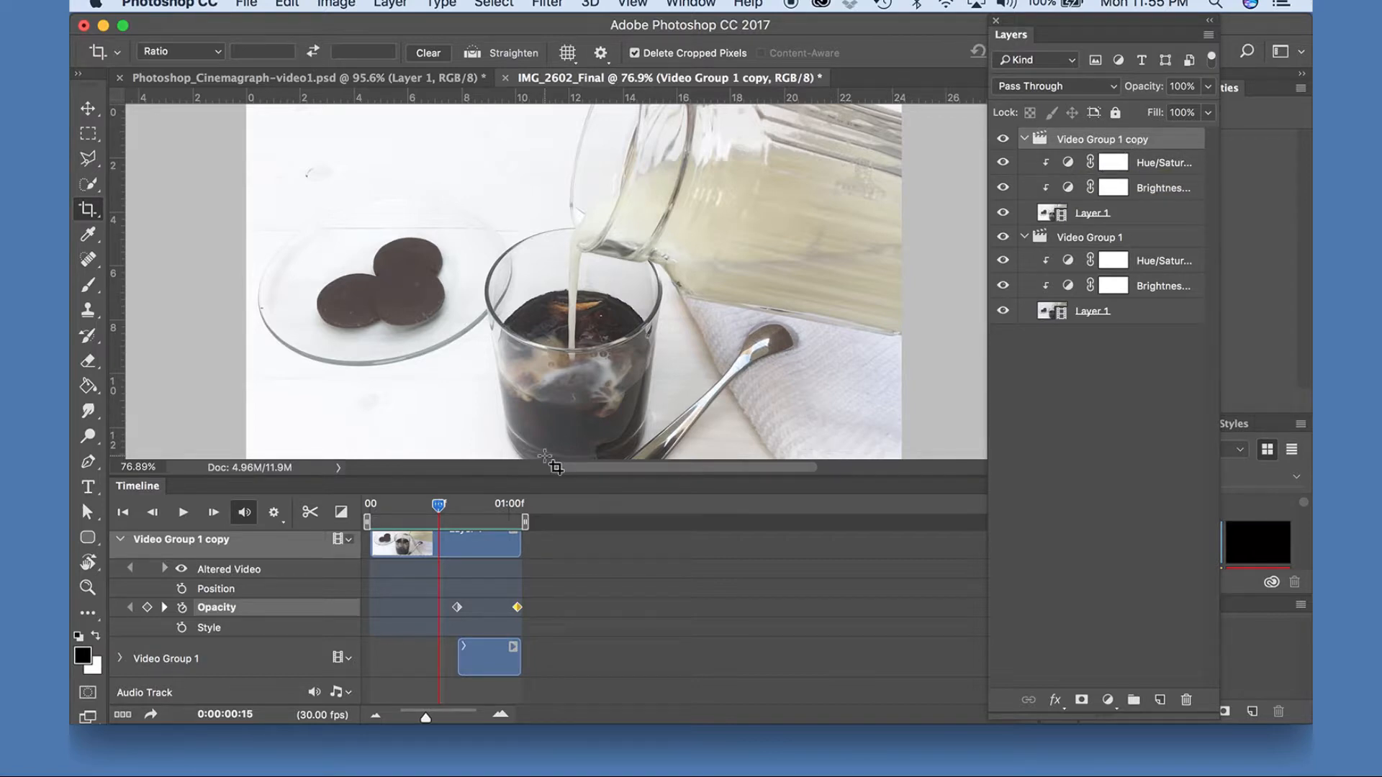
Stamp all visible layers into a new still layer at frame 0:00:00:15.
key(super)
key(super+alt+shift+e)
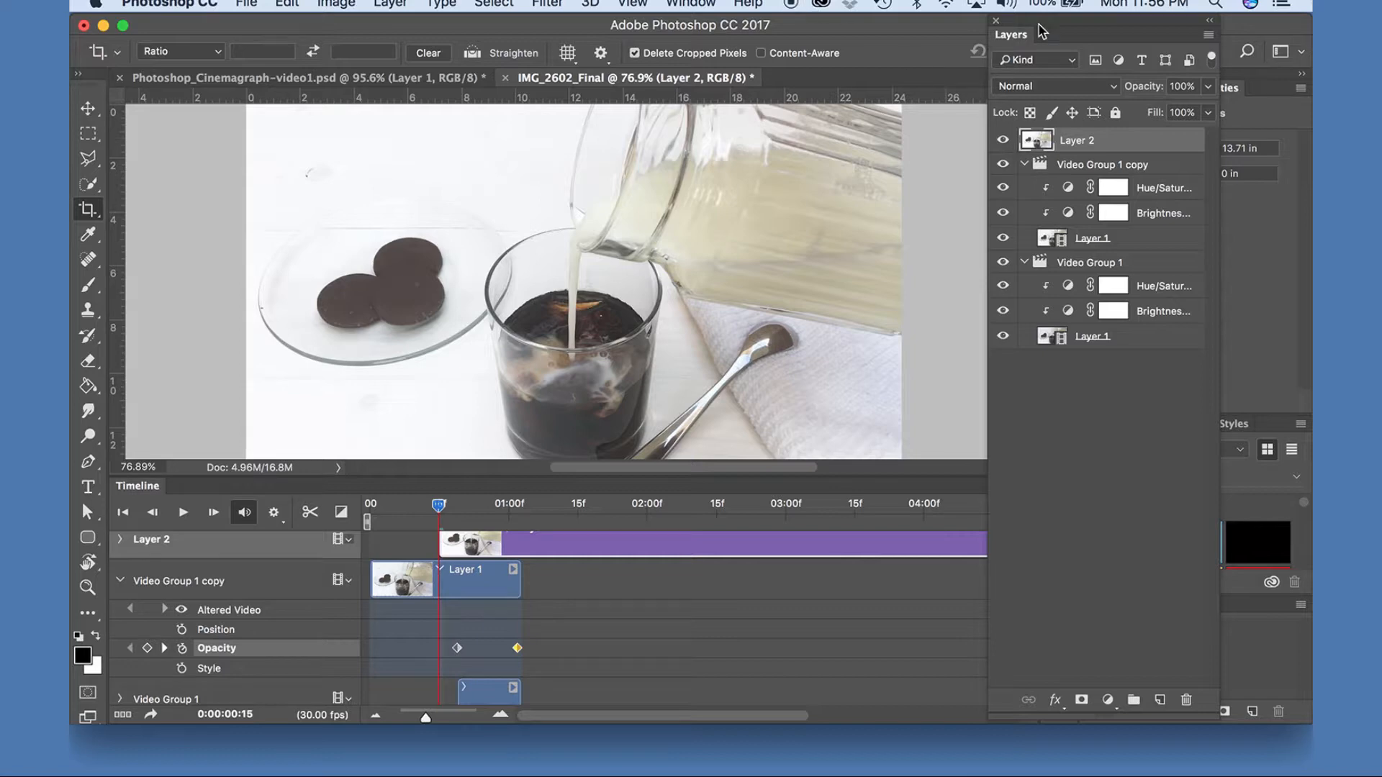
click(87, 108)
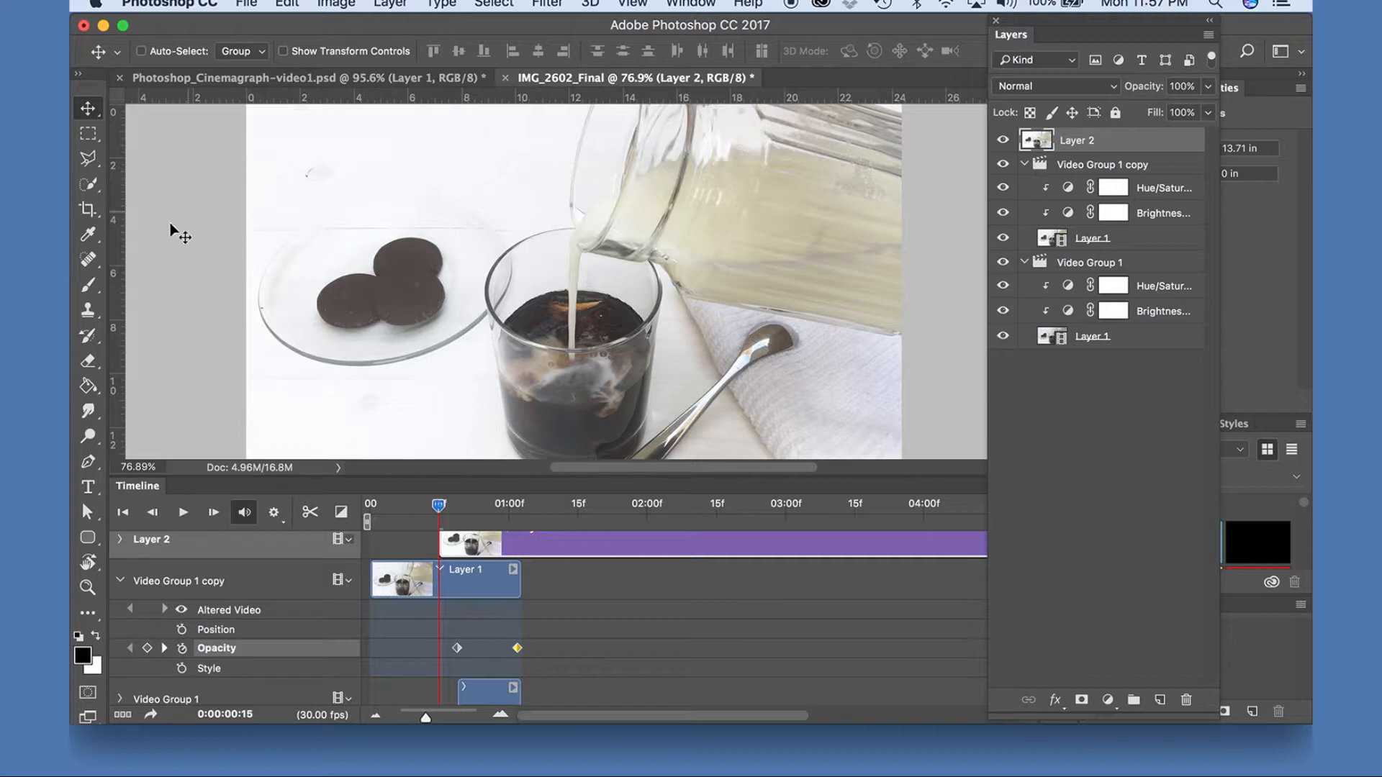
Retouch the specks and faint lines on the white tabletop of Layer 2 with the healing brush.
click(86, 260)
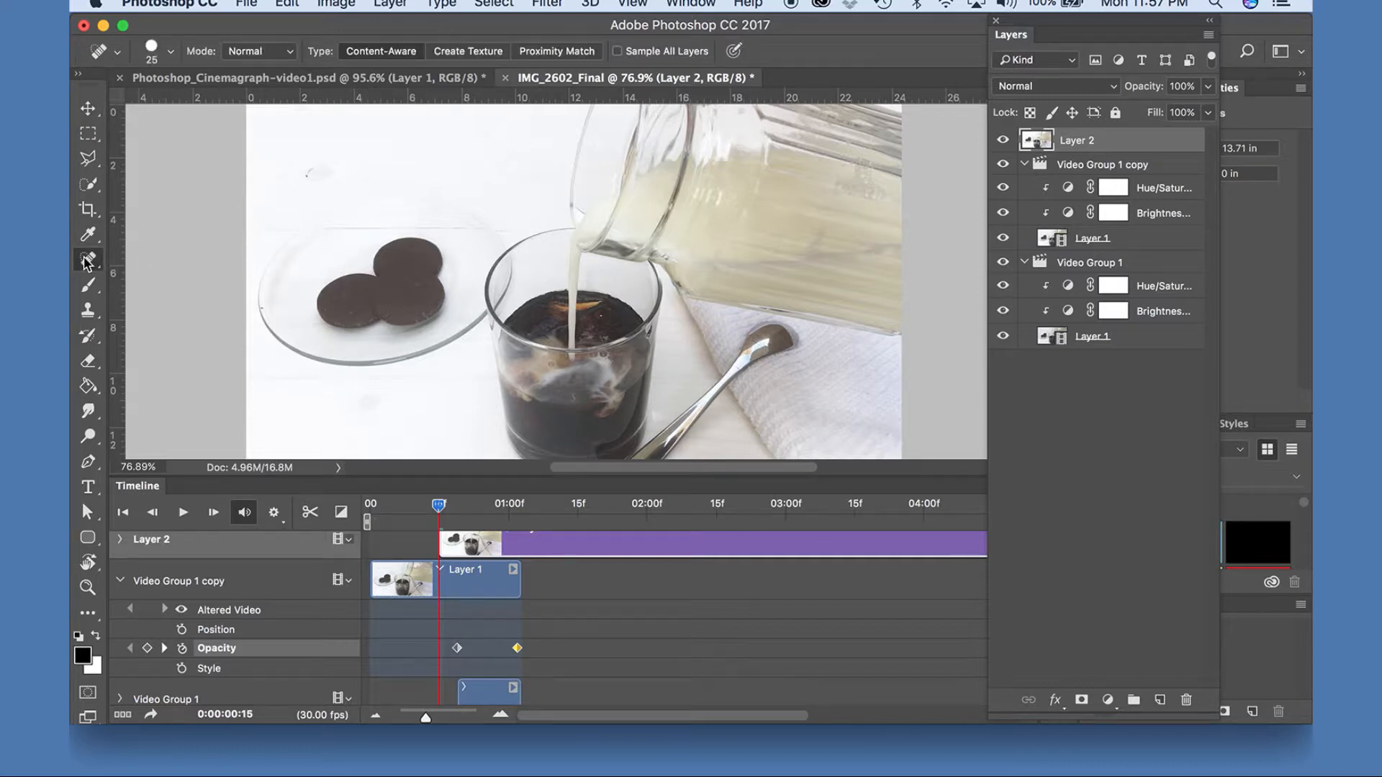
right_click(86, 263)
click(86, 263)
drag(312, 170, 320, 177)
drag(257, 233, 540, 232)
mouse_move(473, 376)
mouse_down()
mouse_move(498, 380)
mouse_move(424, 377)
mouse_up()
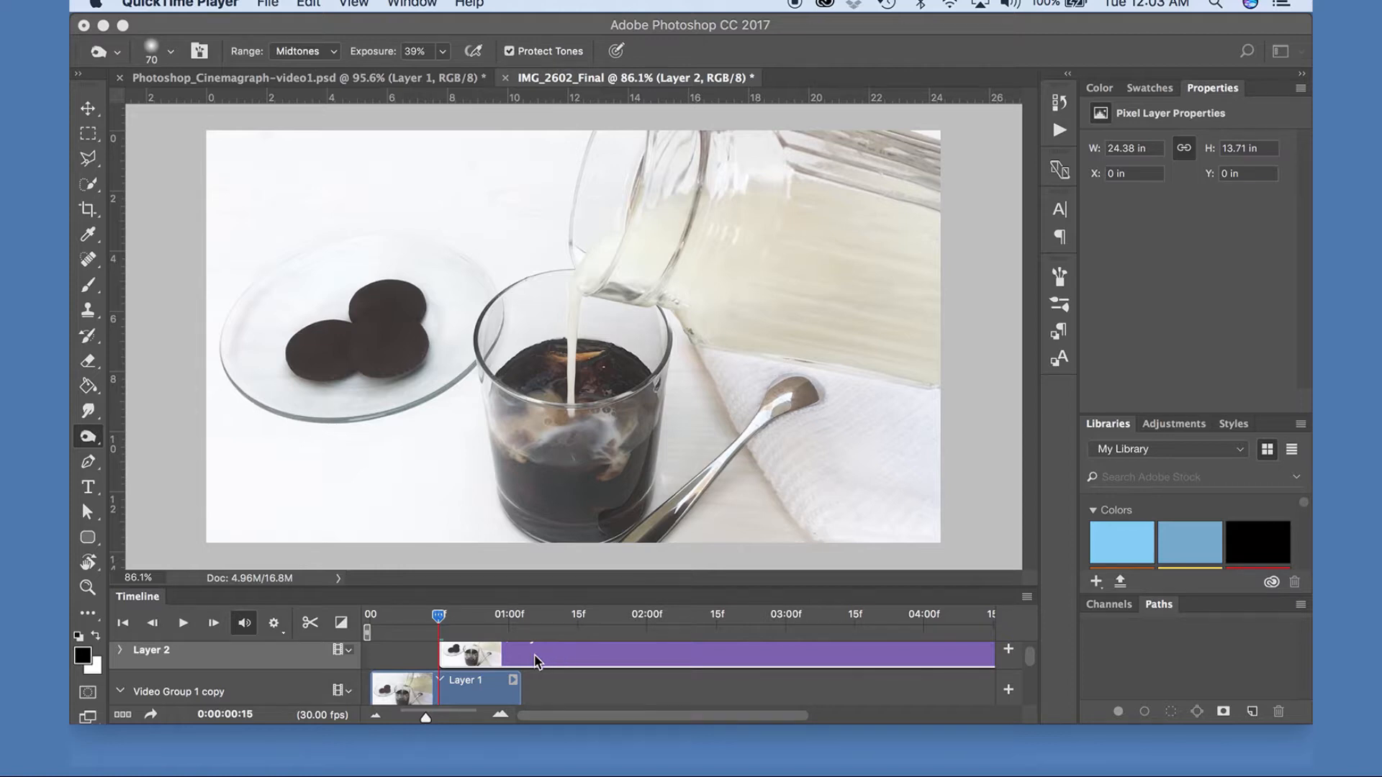
Move the Layer 2 clip to the start of the timeline and play the sequence from the beginning.
key(F7)
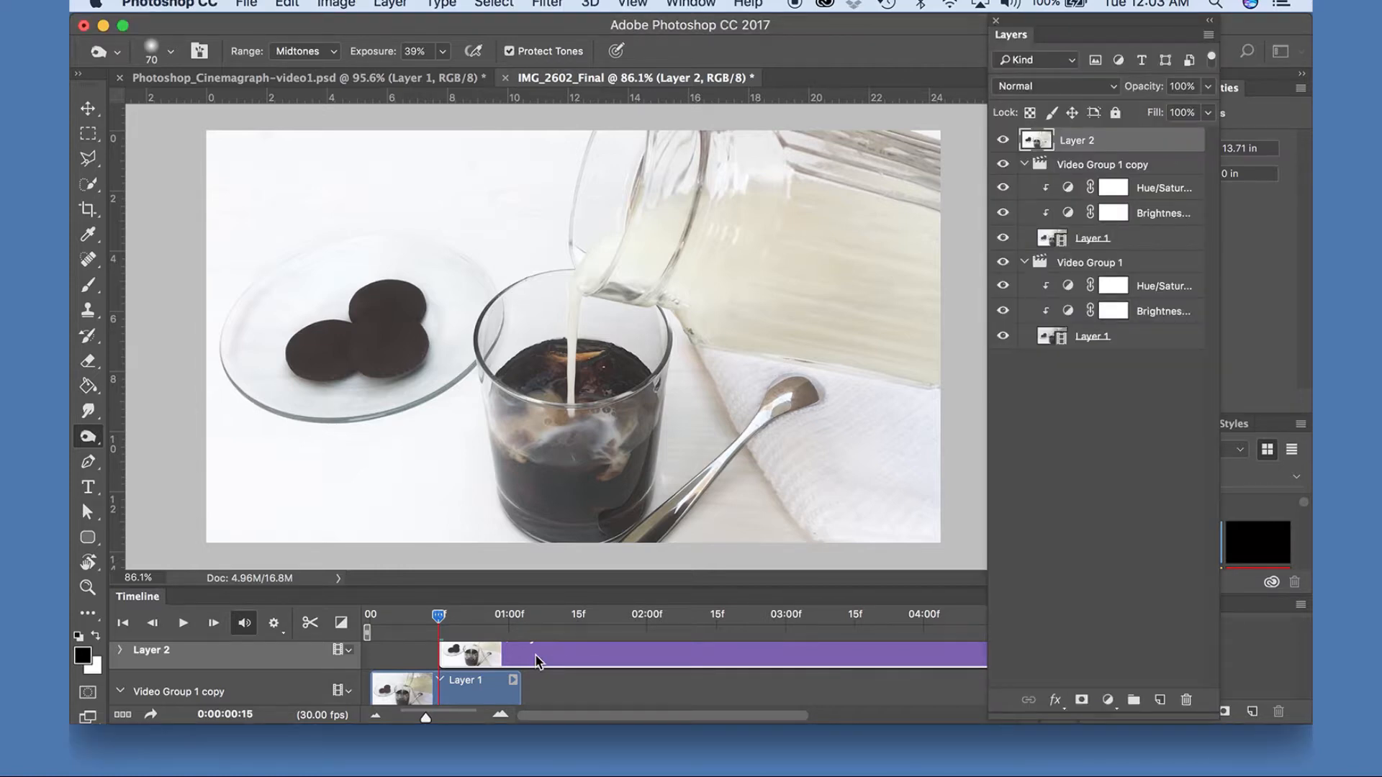
drag(534, 653, 464, 661)
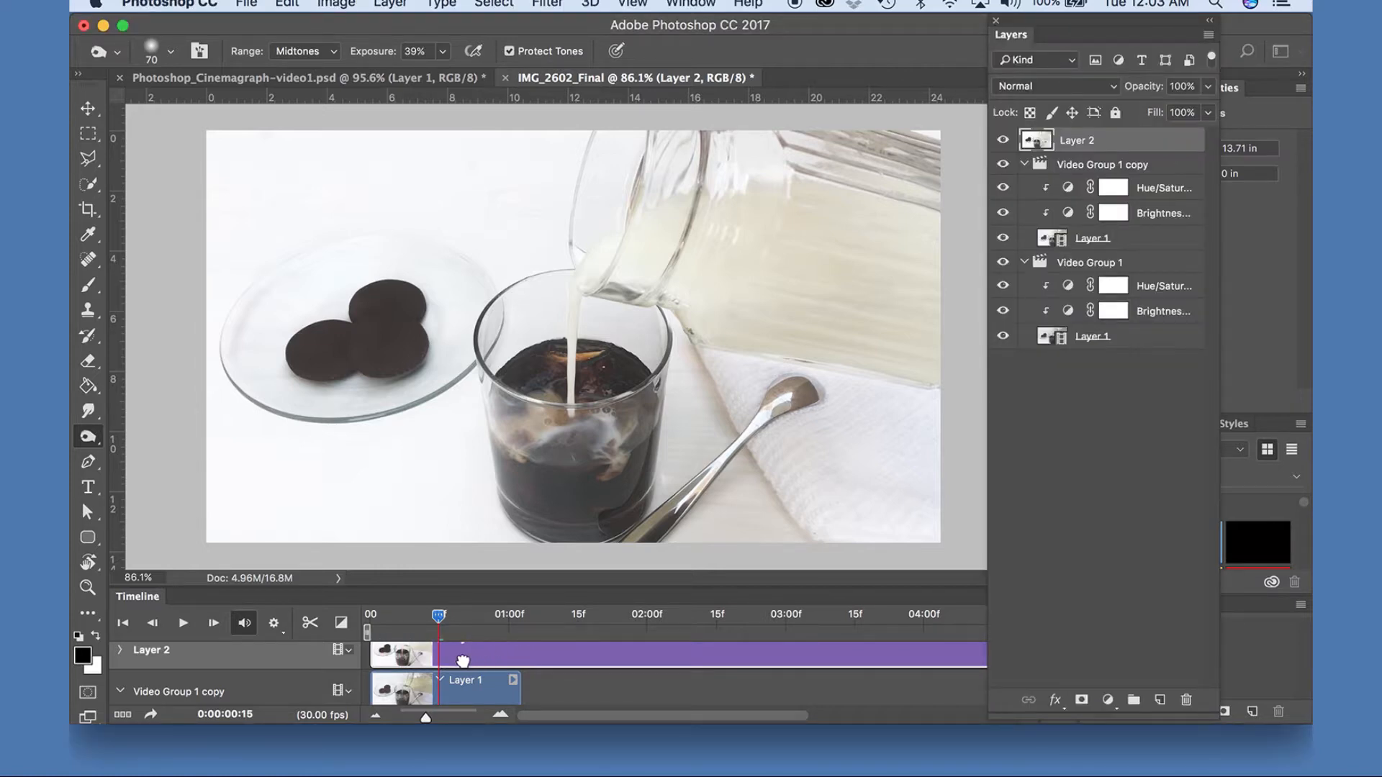
click(373, 618)
click(186, 623)
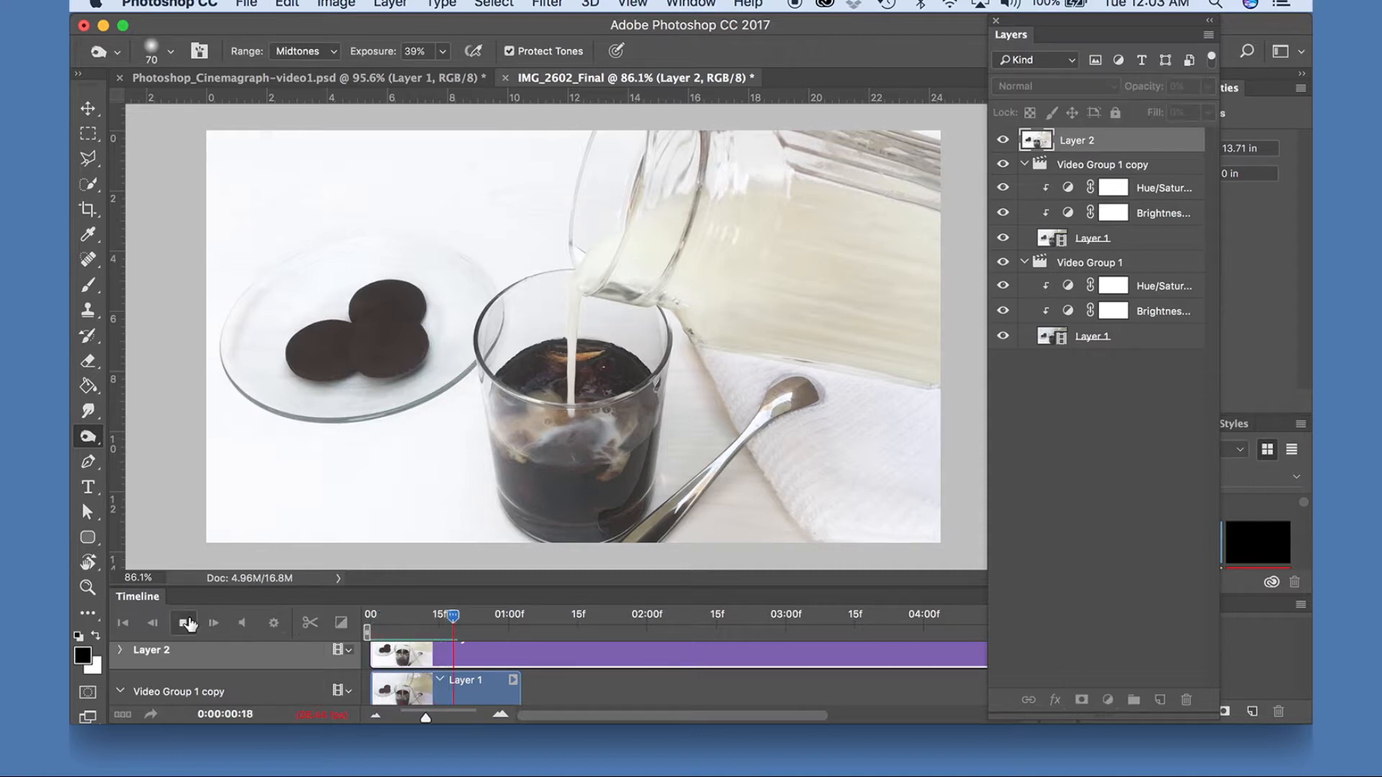
key(space)
scroll(907, 659, right, 5)
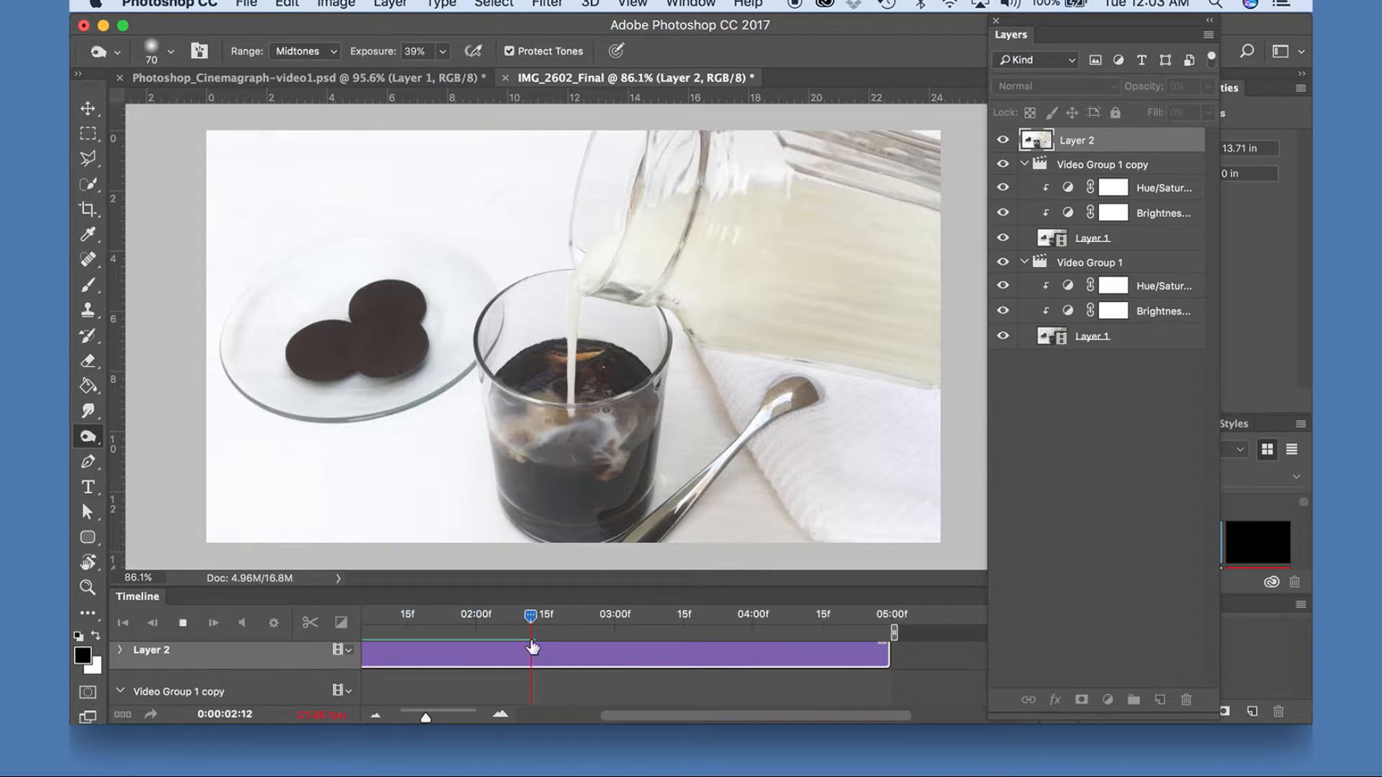
key(space)
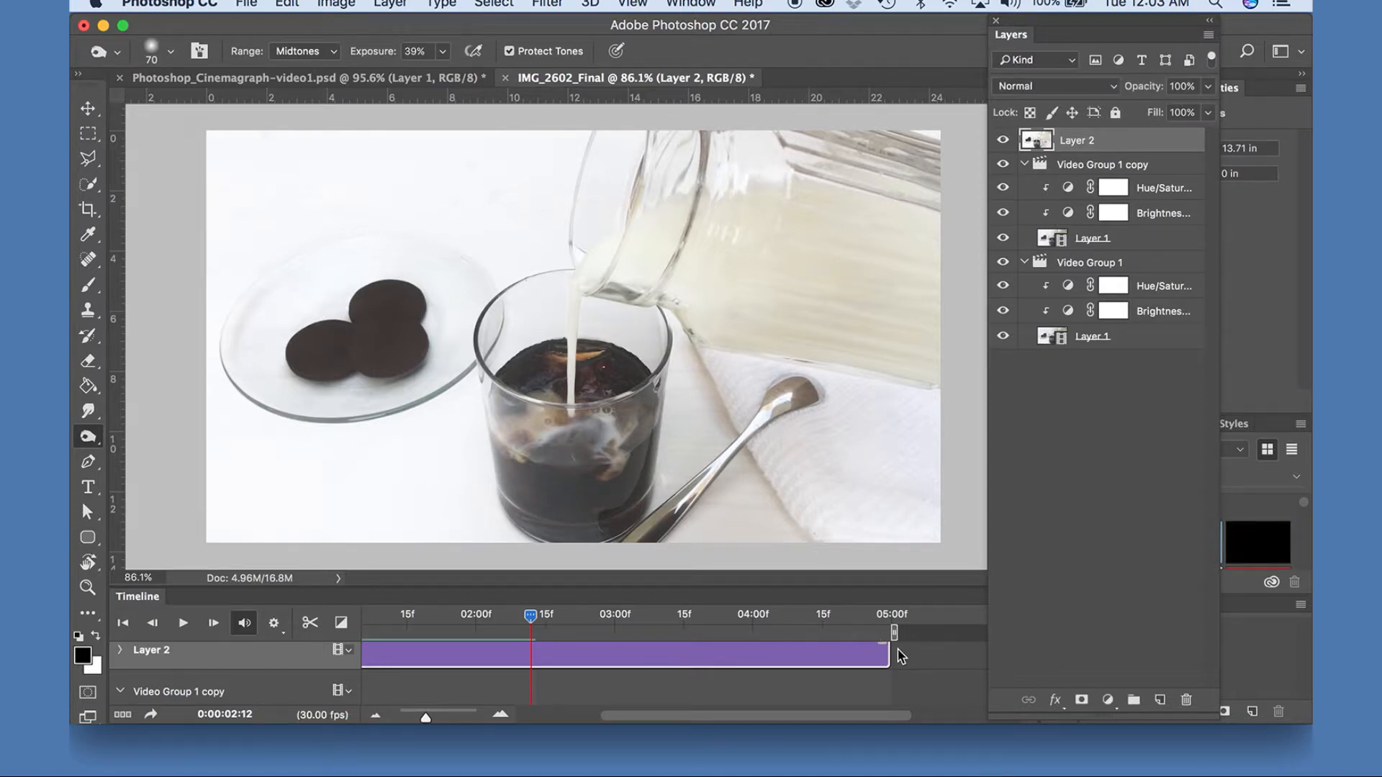
Trim the end of the Layer 2 clip to 0:00:01:02, in line with the video clips below.
drag(891, 655, 489, 671)
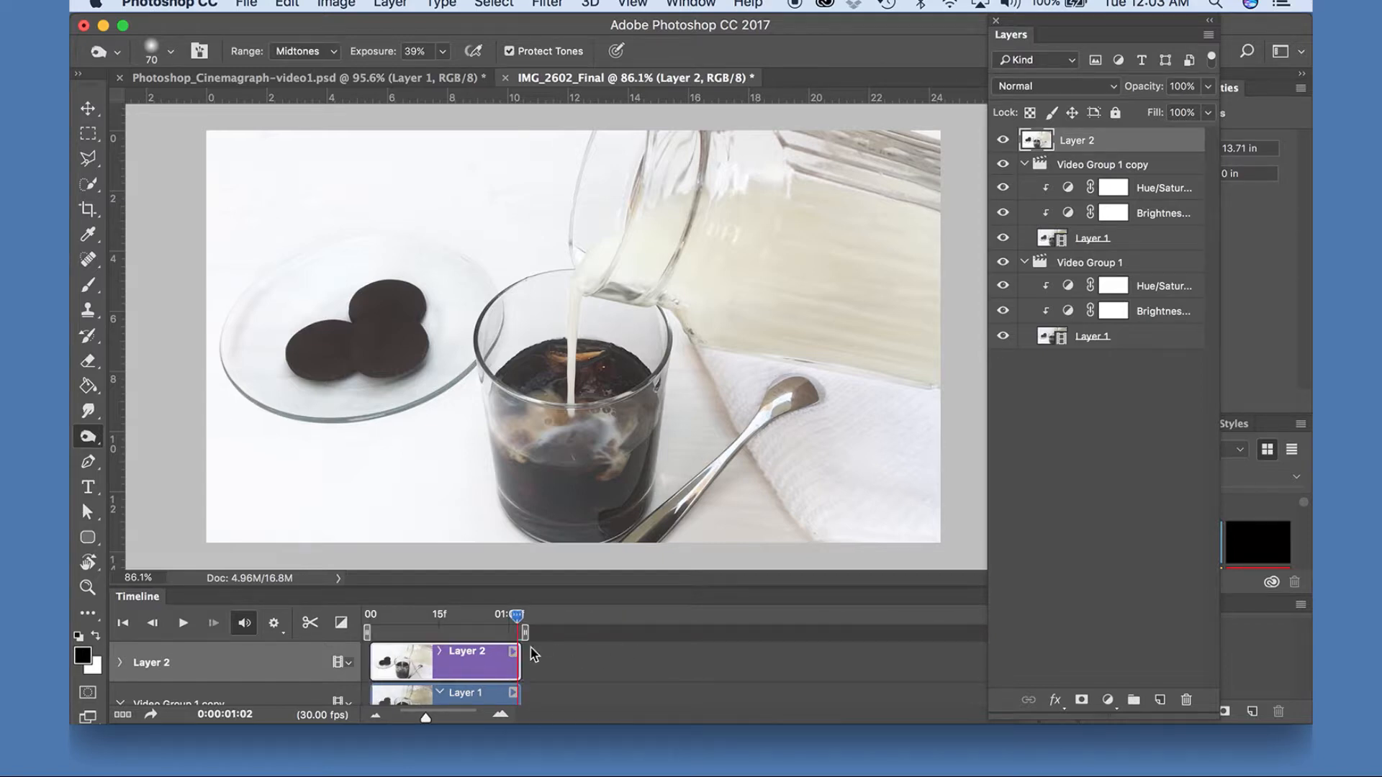
scroll(452, 658, down, 3)
scroll(452, 658, up, 3)
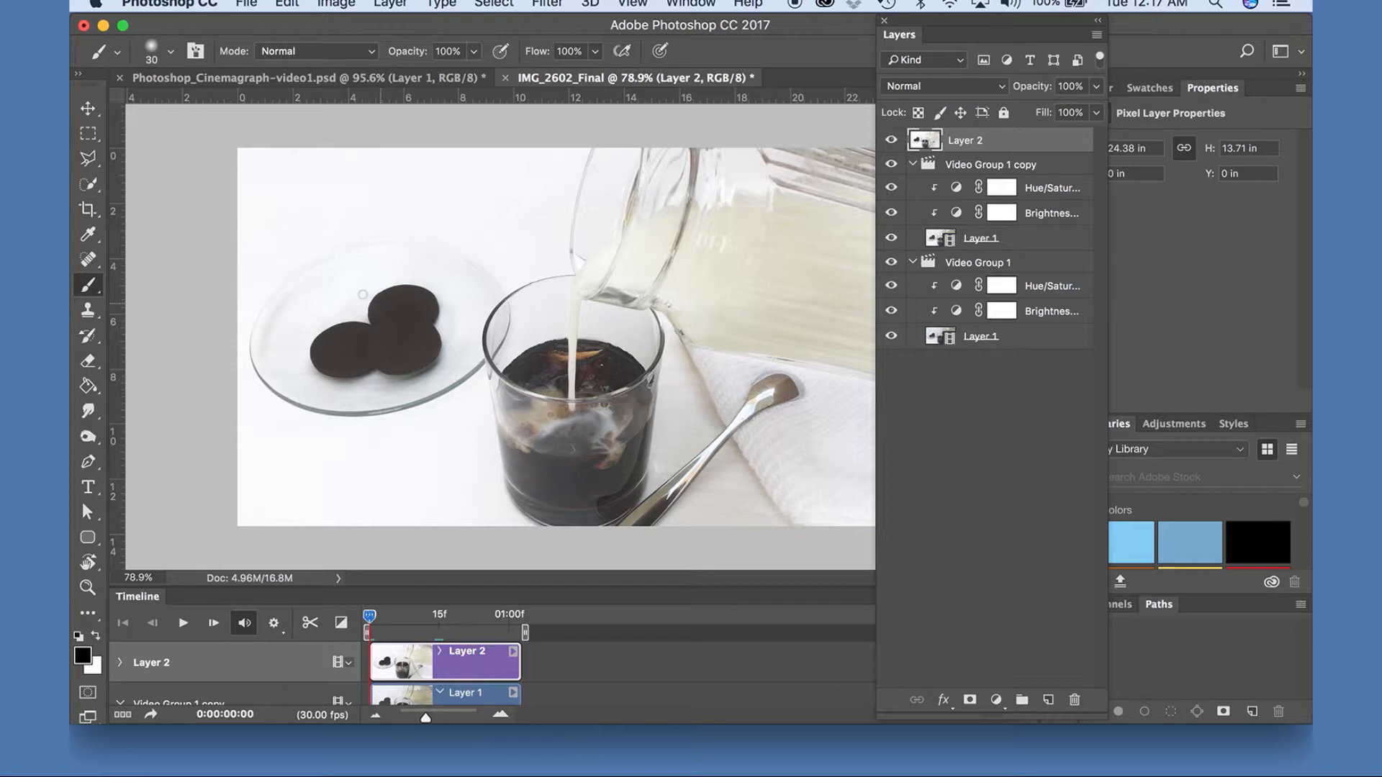
Select the coffee inside the glass on Layer 2 with Quick Selection, leaving out the glass base.
click(86, 185)
click(144, 185)
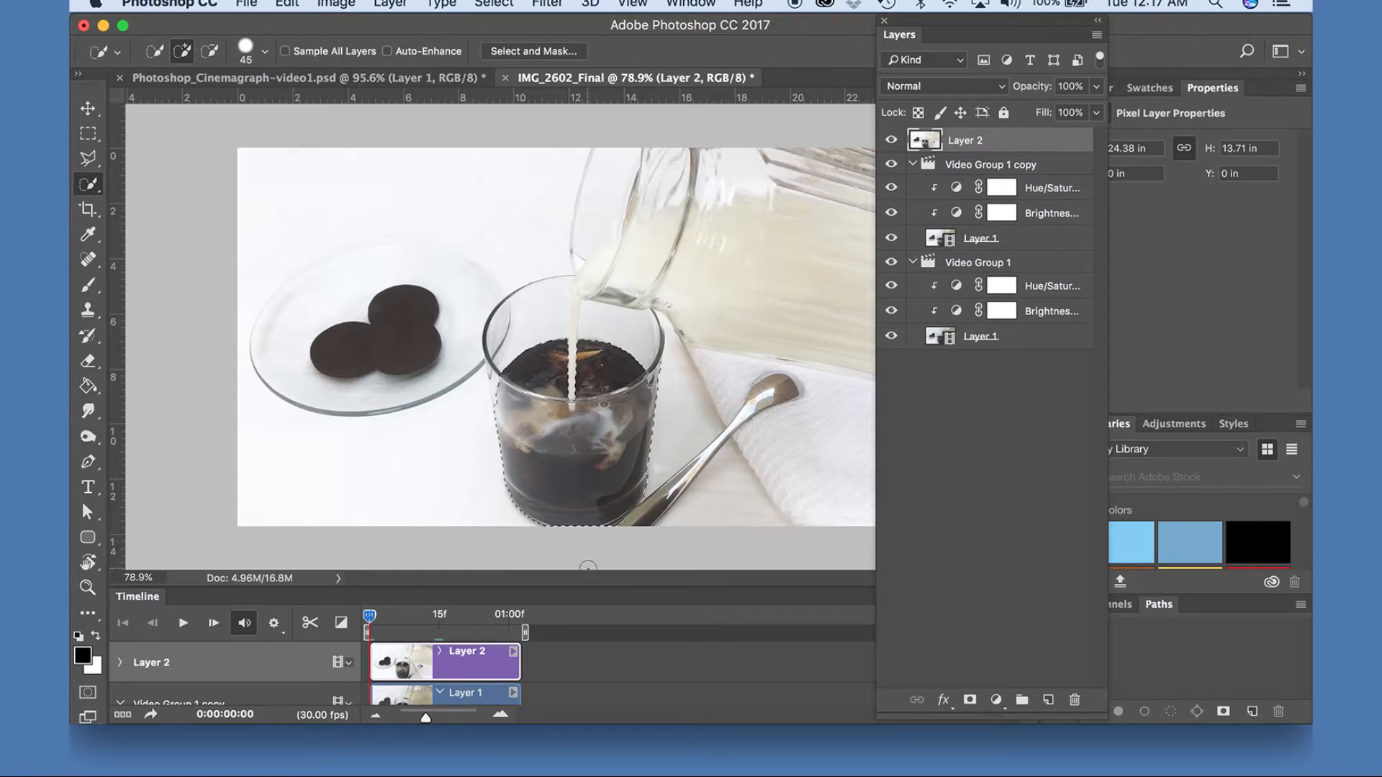
key(alt)
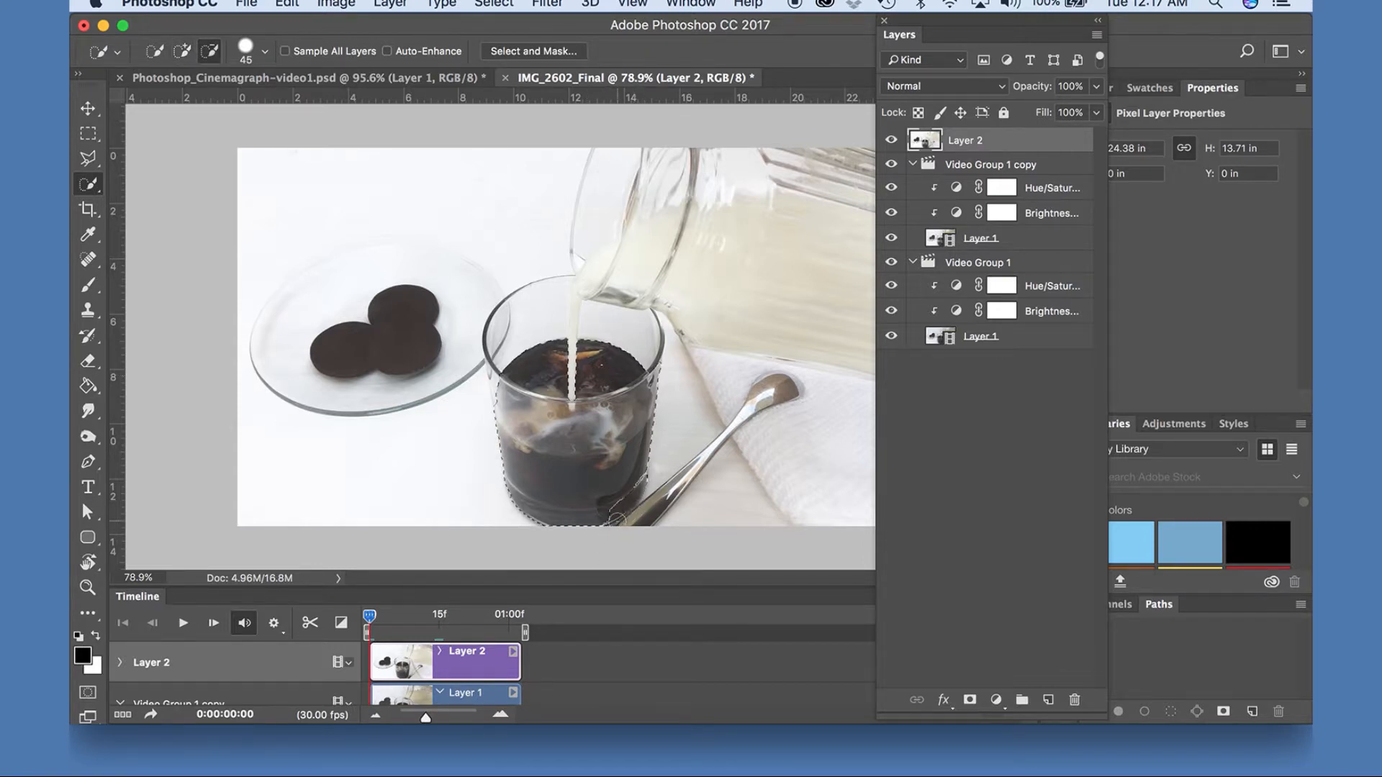
alt+click(494, 481)
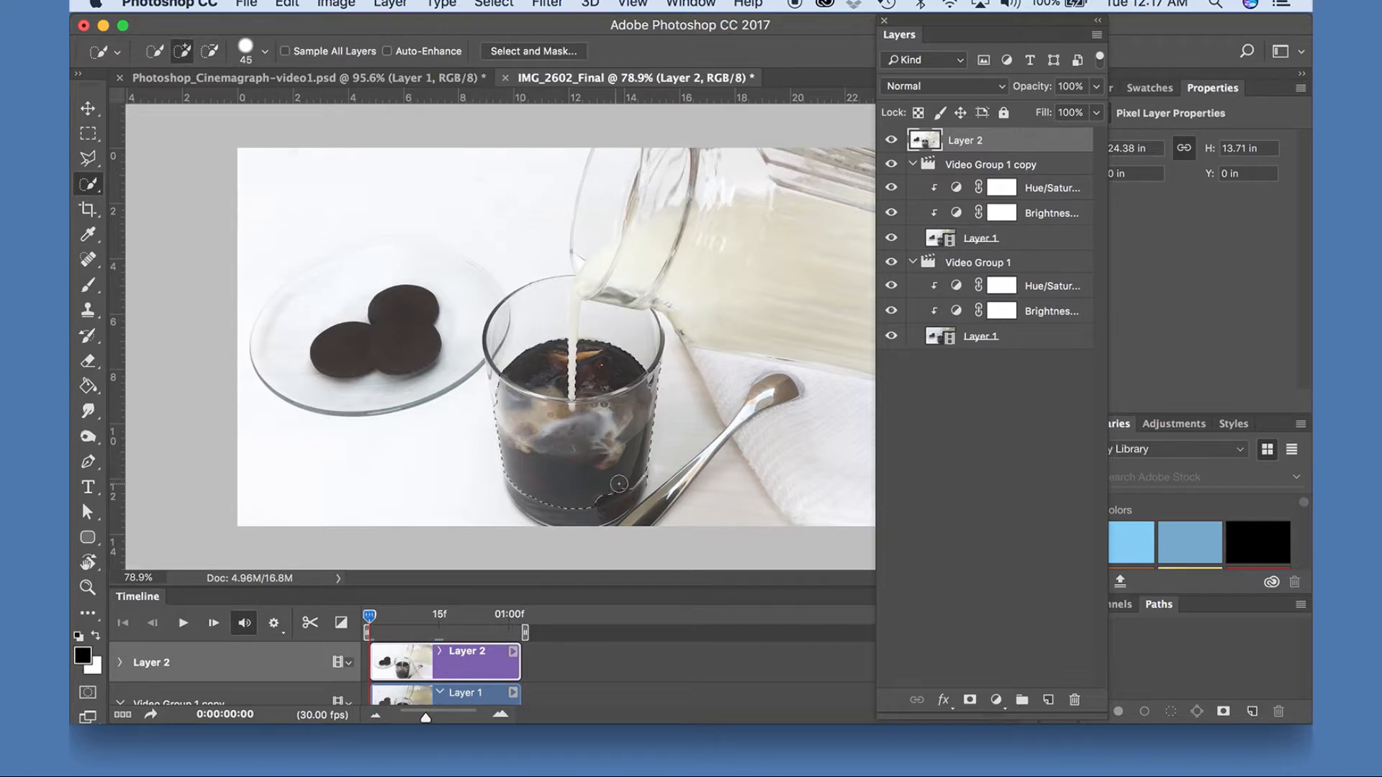
drag(617, 484, 600, 491)
Reduce the Quick Selection brush to 9 and subtract the tip of the milk stream below the glass rim from the selection.
scroll(603, 452, up, 6)
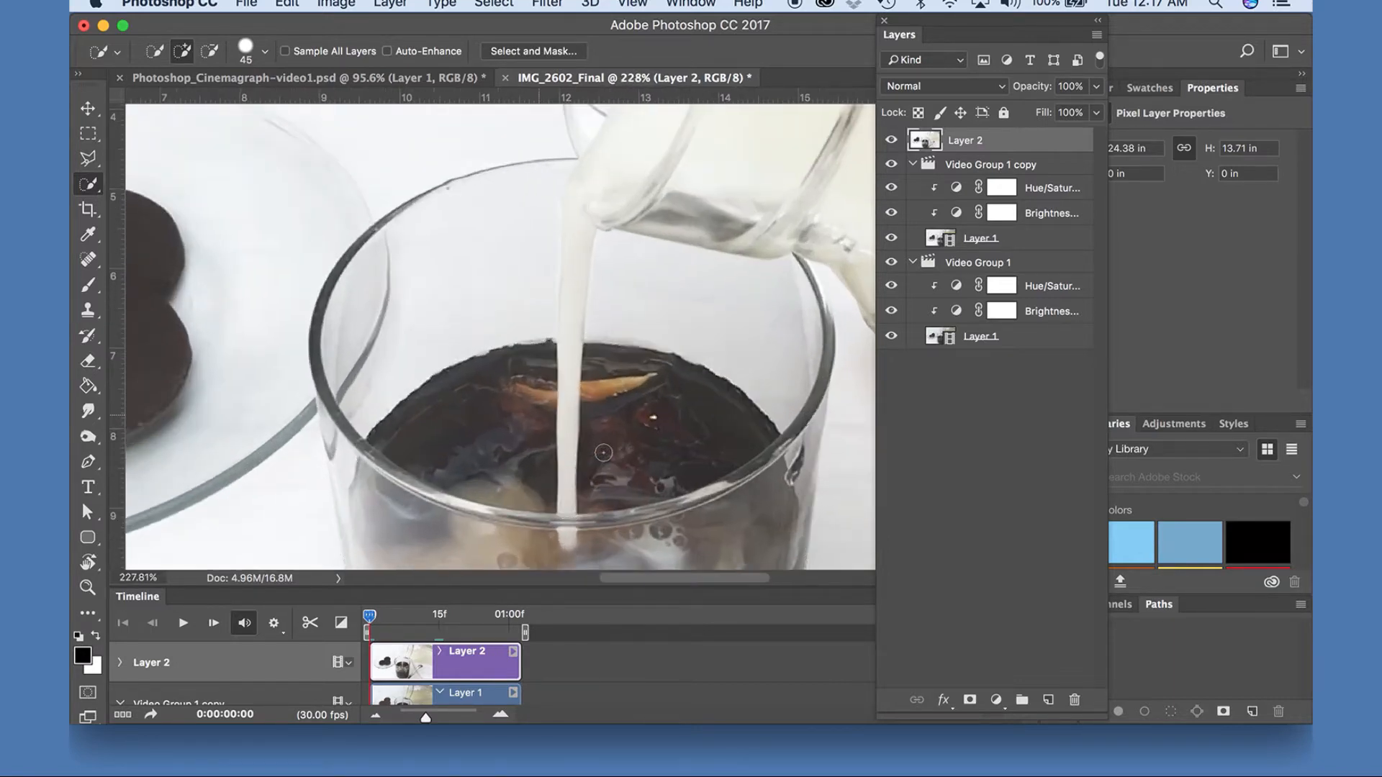
scroll(603, 452, up, 4)
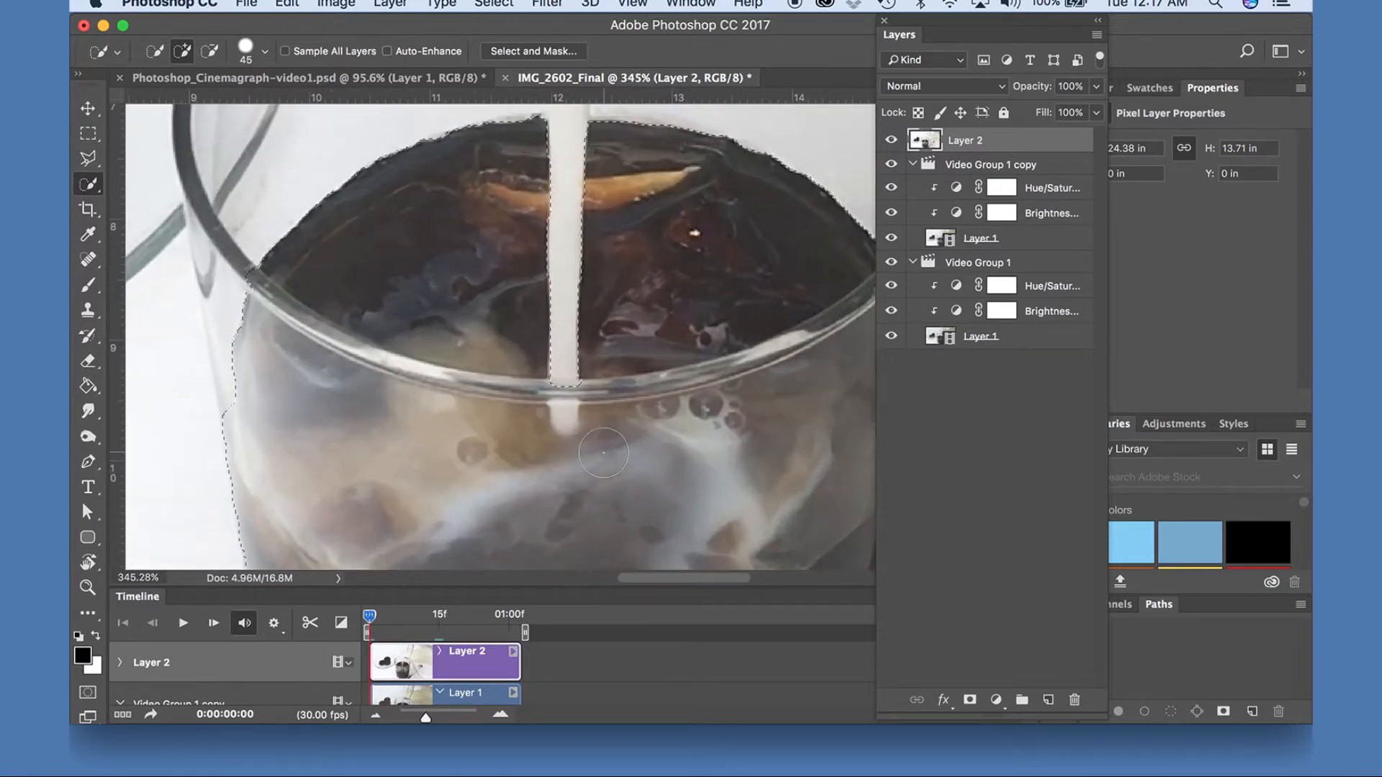
scroll(604, 452, up, 3)
key(bracketleft)
key(bracketleft)
key(bracketleft)
key(bracketleft)
key(bracketleft)
key(bracketleft)
key(bracketleft)
key(bracketleft)
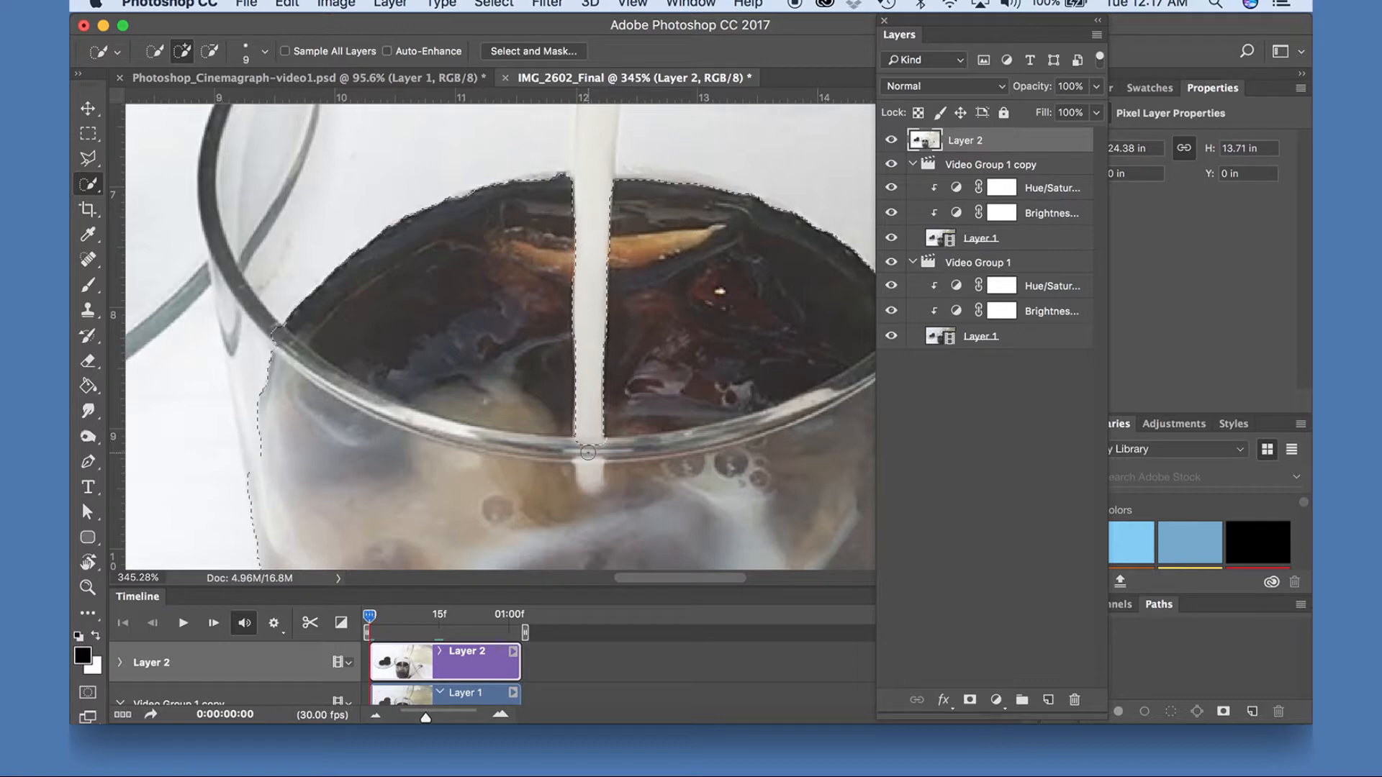
key(alt)
mouse_move(588, 464)
mouse_down()
mouse_move(584, 444)
mouse_move(591, 468)
mouse_up()
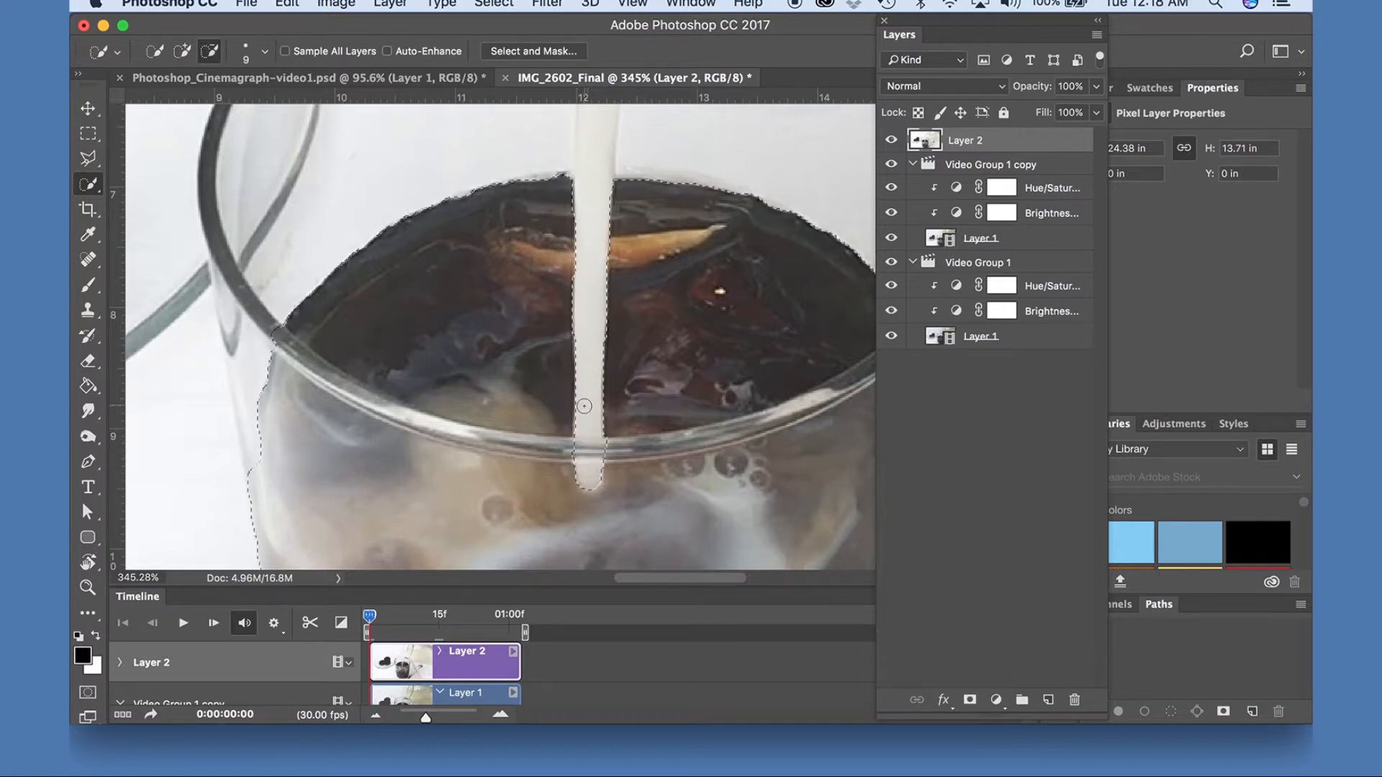
Invert the coffee selection in Select and Mask with Smart Radius on and output it as a new layer with layer mask.
scroll(597, 302, down, 3)
scroll(574, 342, down, 5)
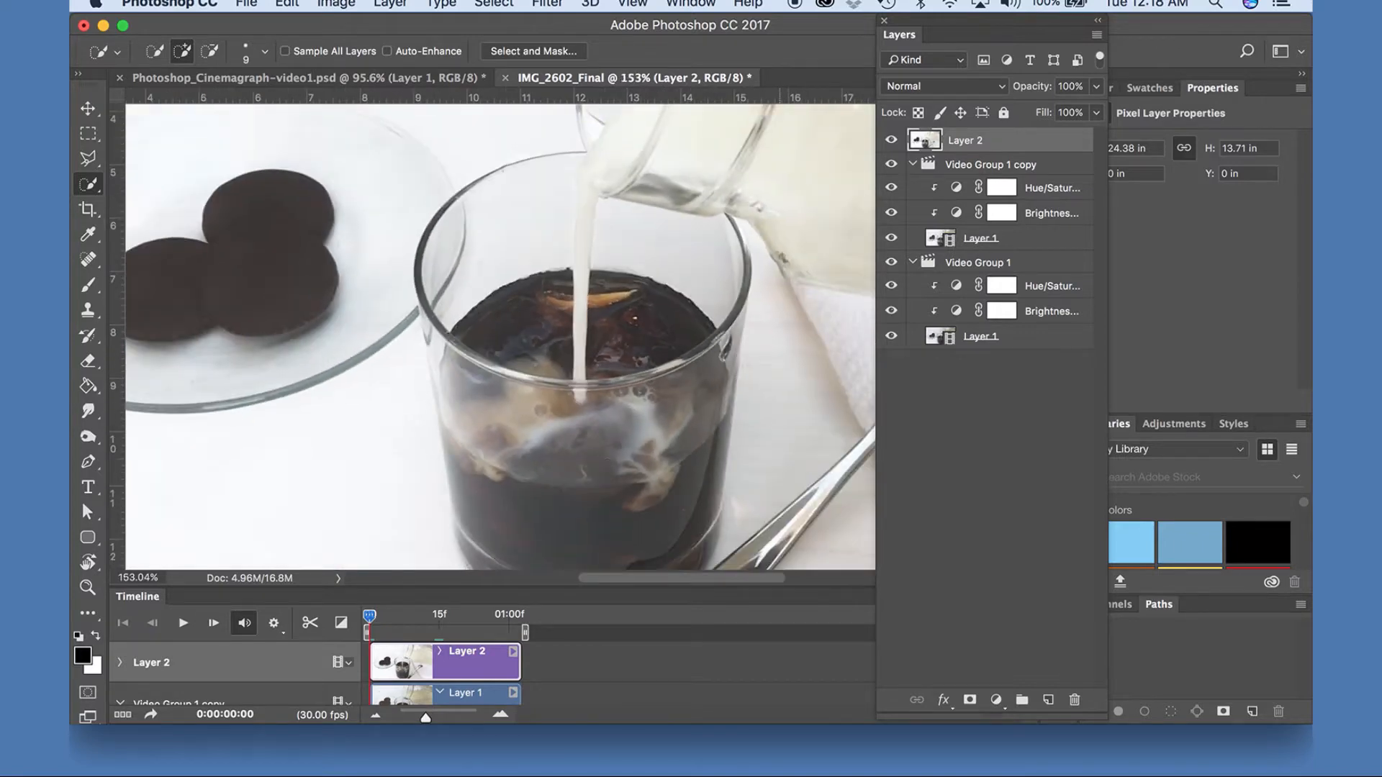
click(533, 52)
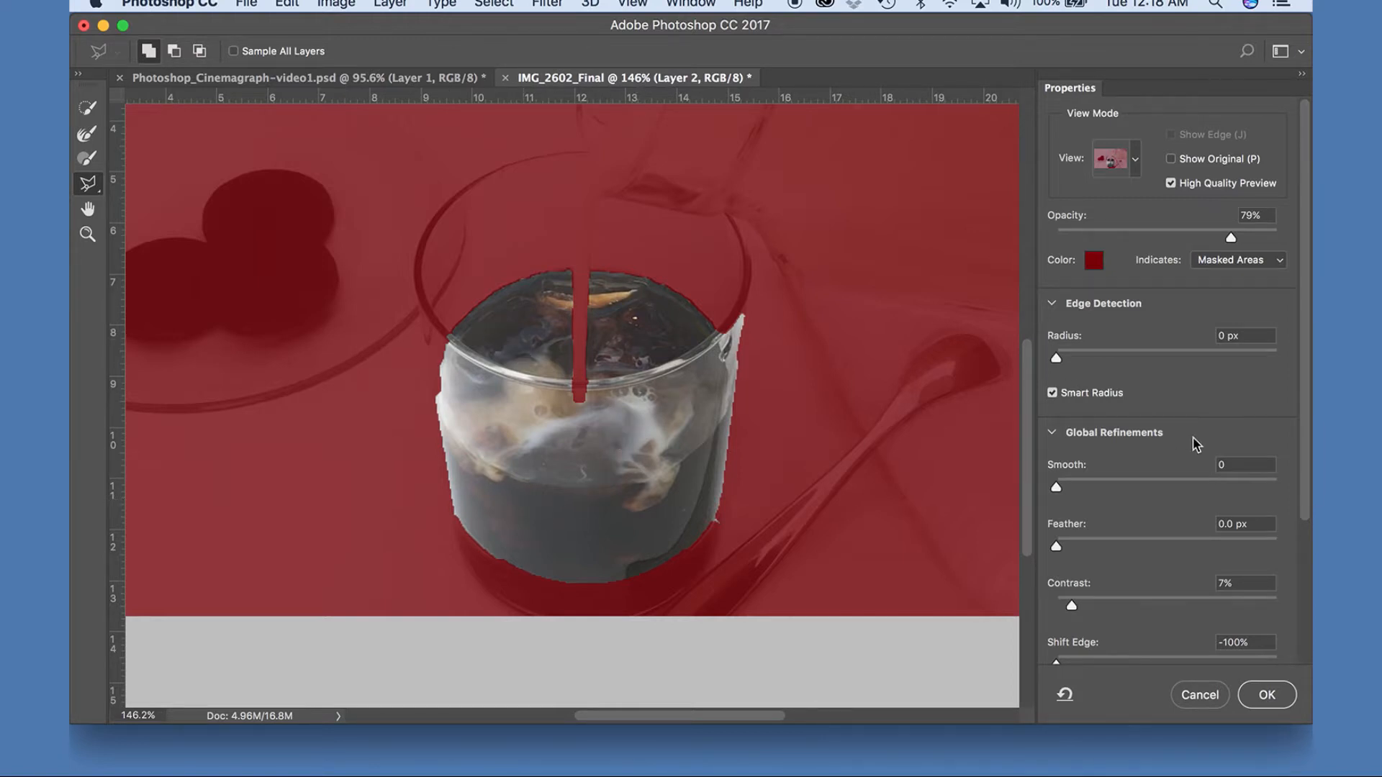
scroll(1195, 442, down, 5)
click(1224, 507)
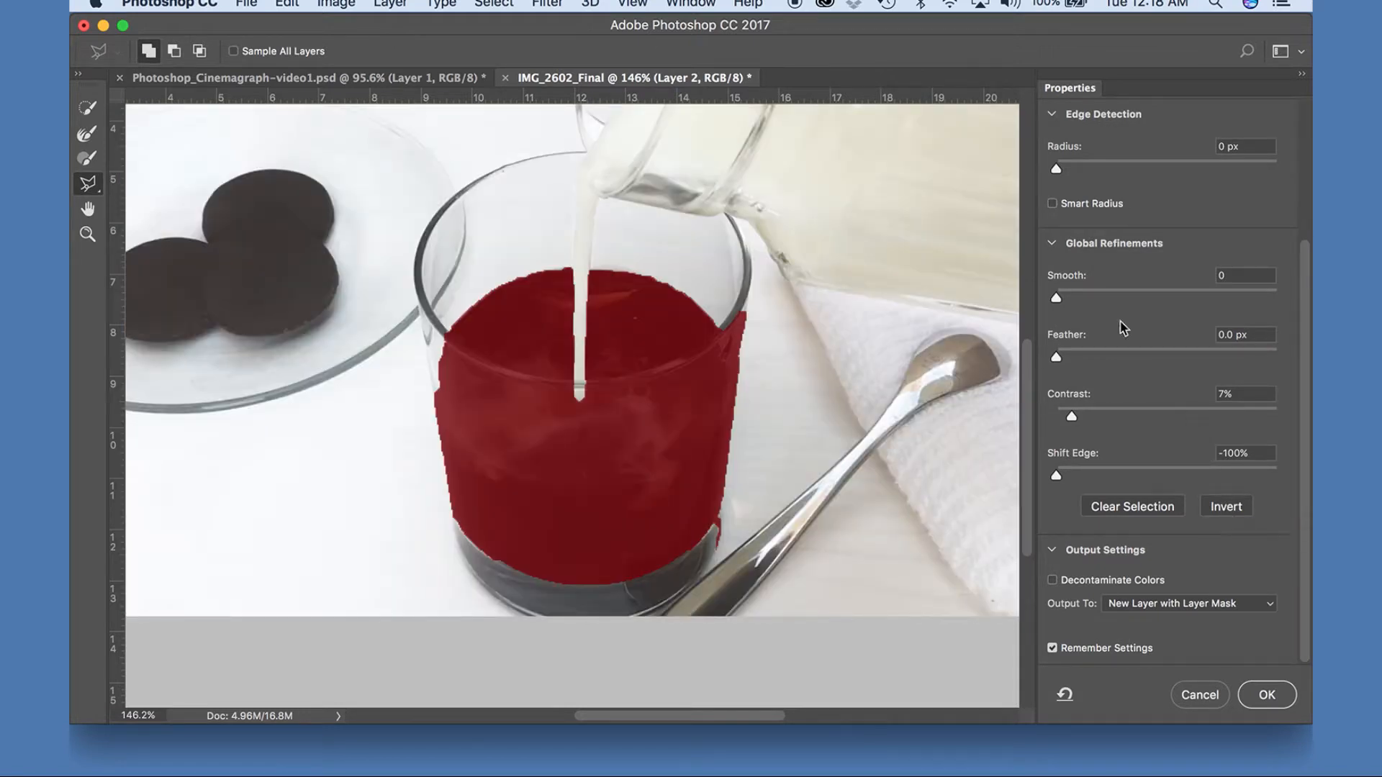
scroll(1117, 342, up, 3)
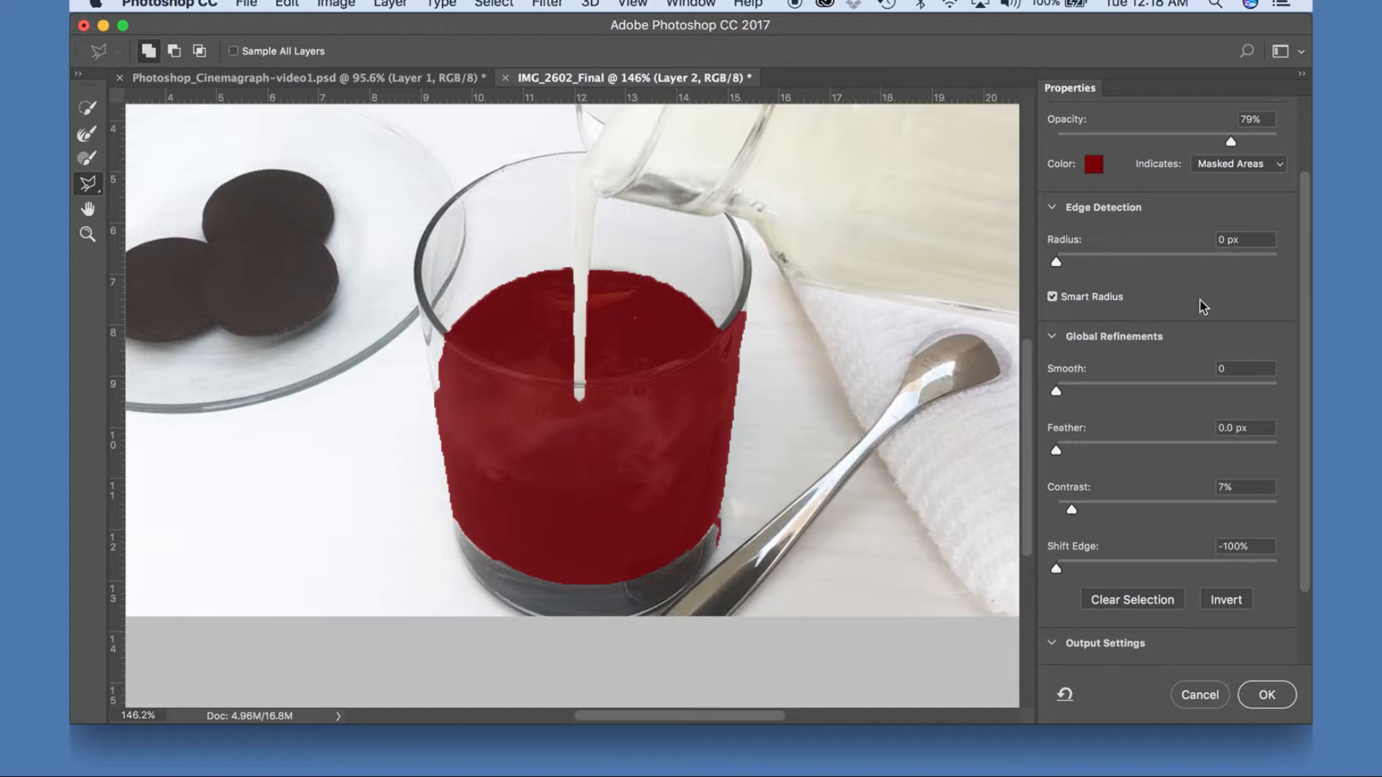
scroll(1181, 386, down, 3)
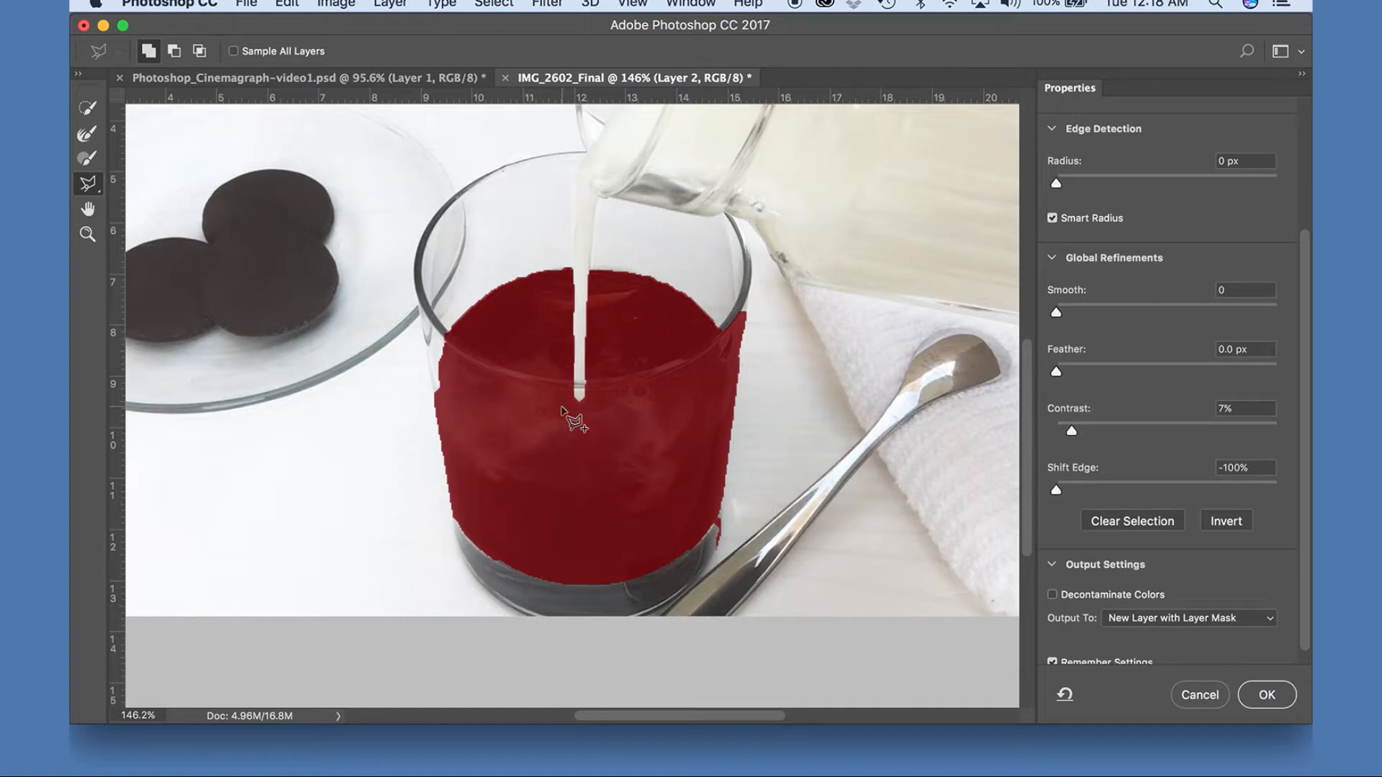
scroll(1149, 431, down, 1)
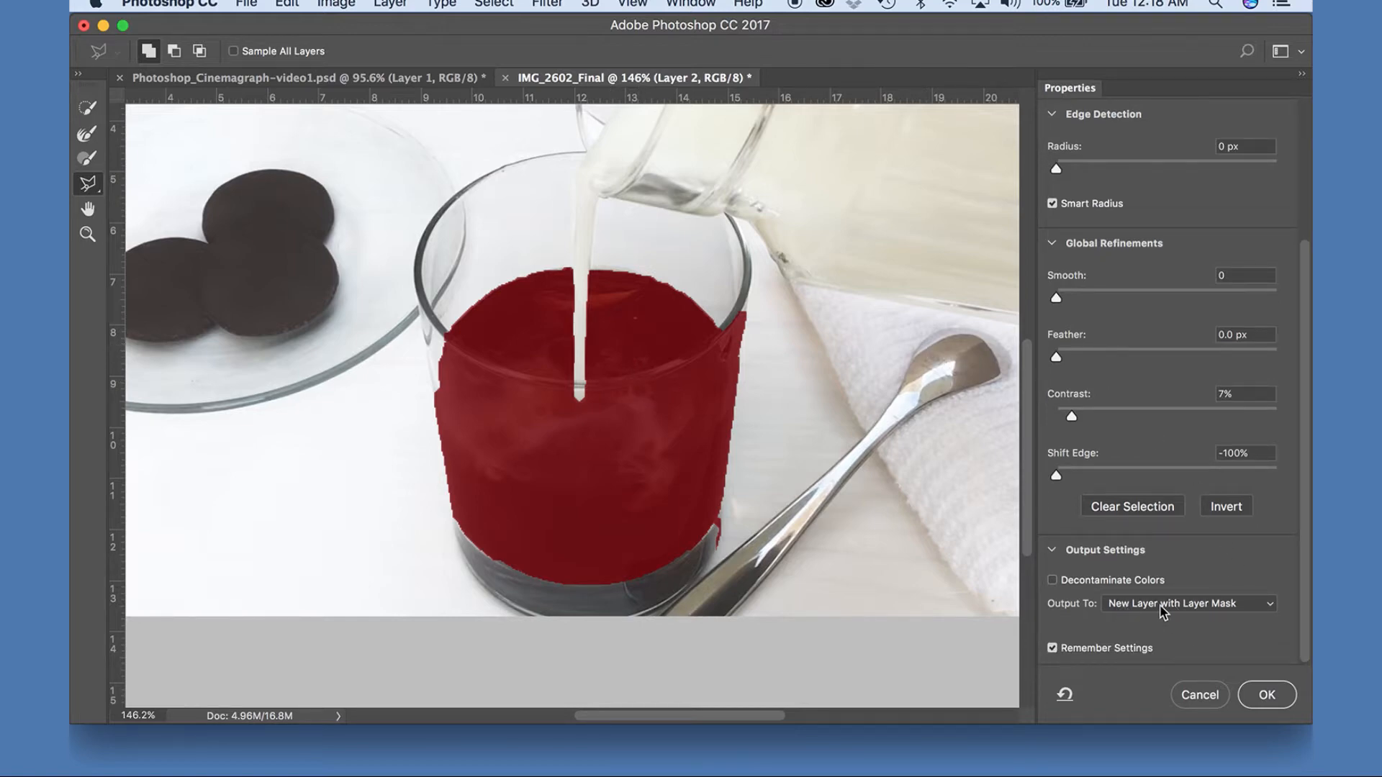
click(1267, 695)
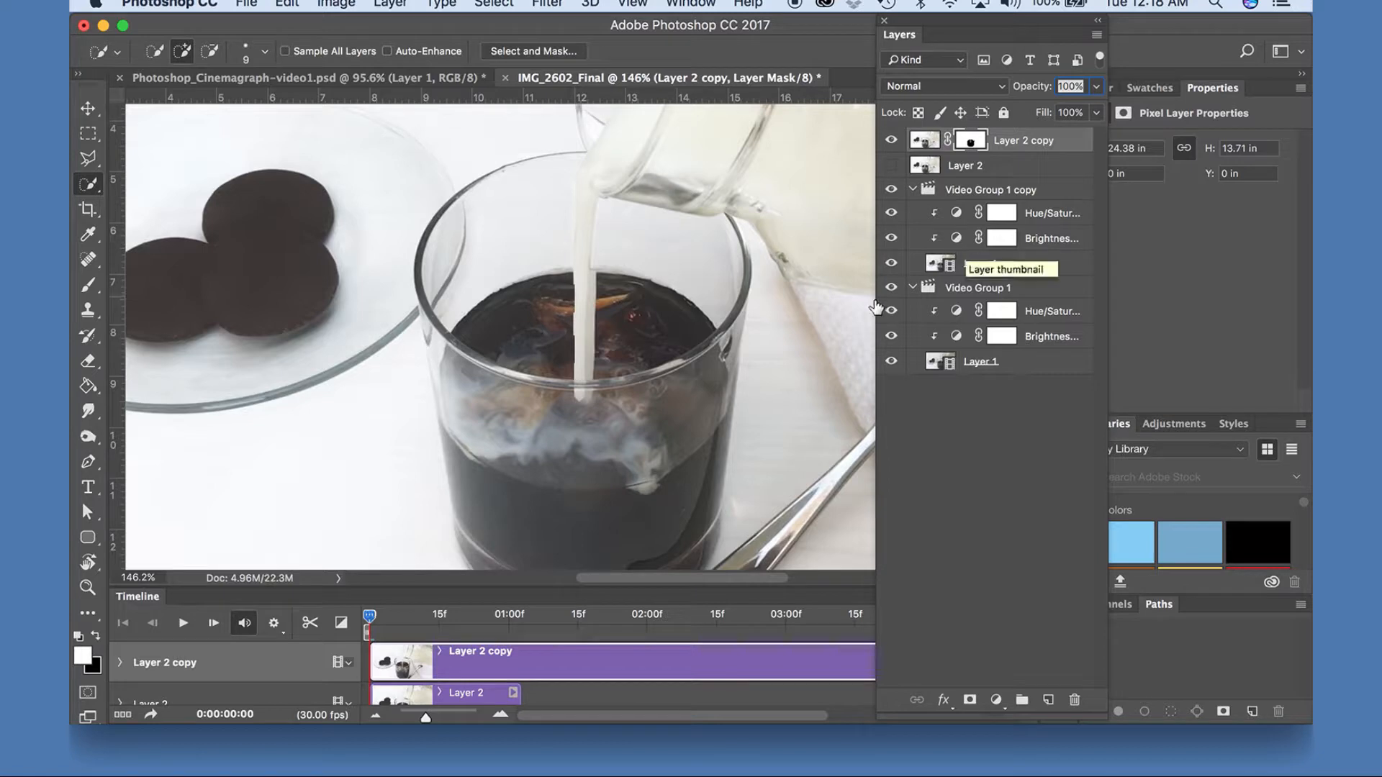
Trim the end of the Layer 2 copy clip in line with the end of the Layer 2 clip.
scroll(549, 679, down, 2)
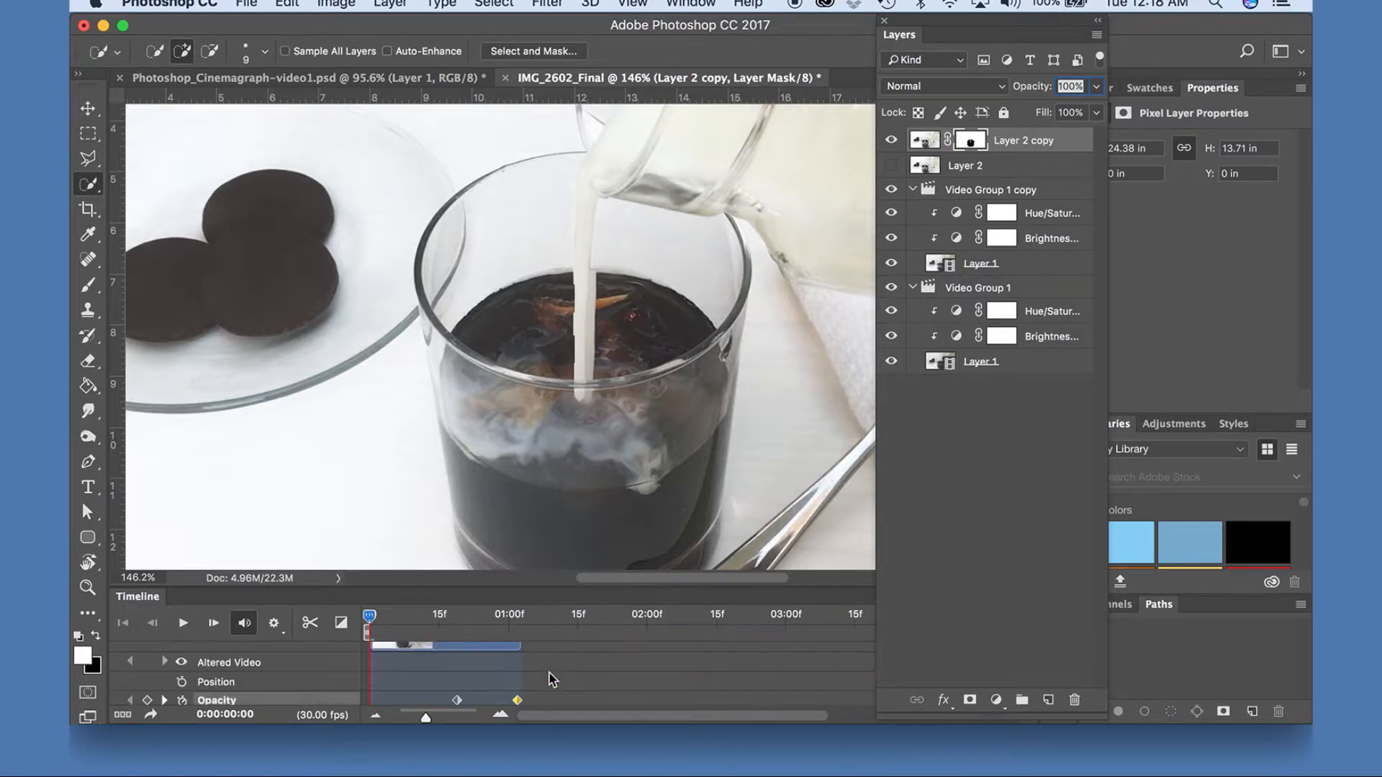
scroll(553, 680, up, 2)
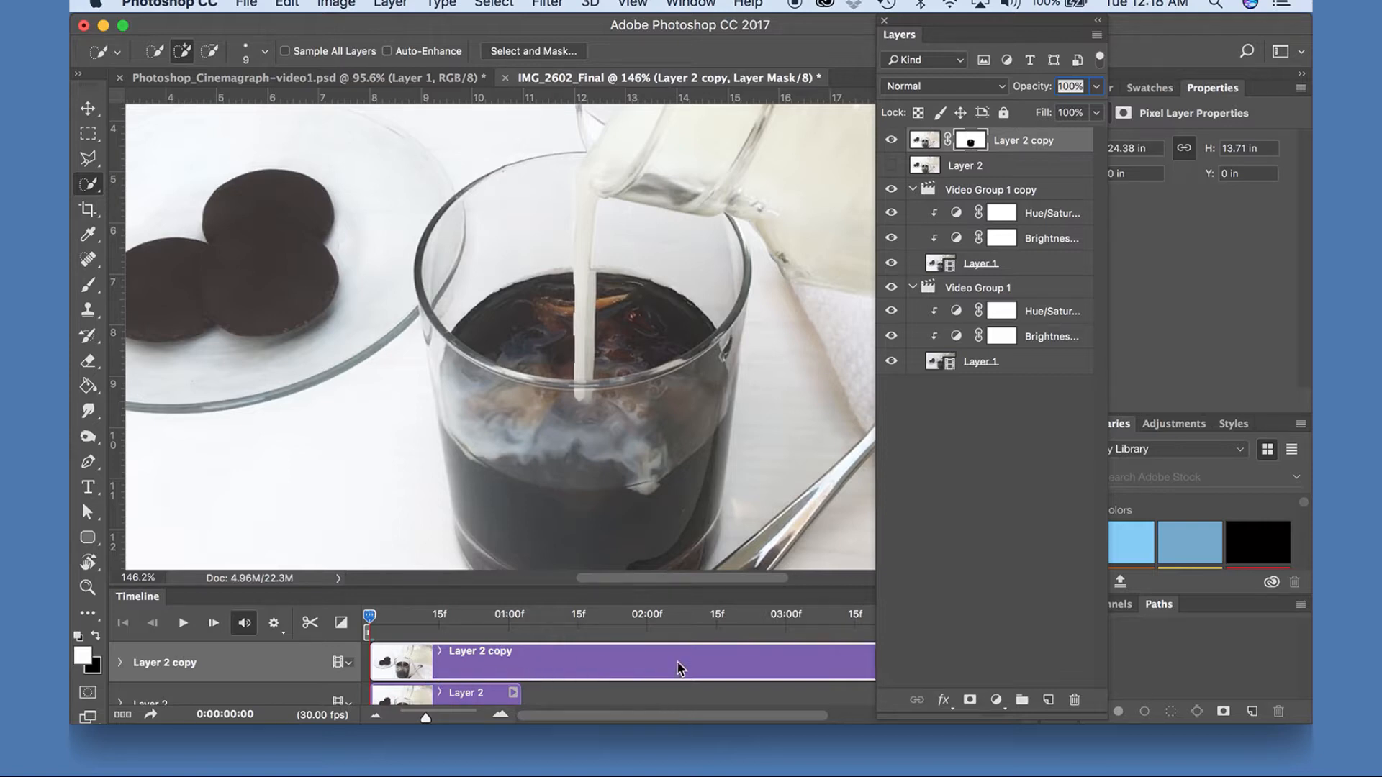
scroll(677, 661, right, 3)
scroll(676, 661, right, 3)
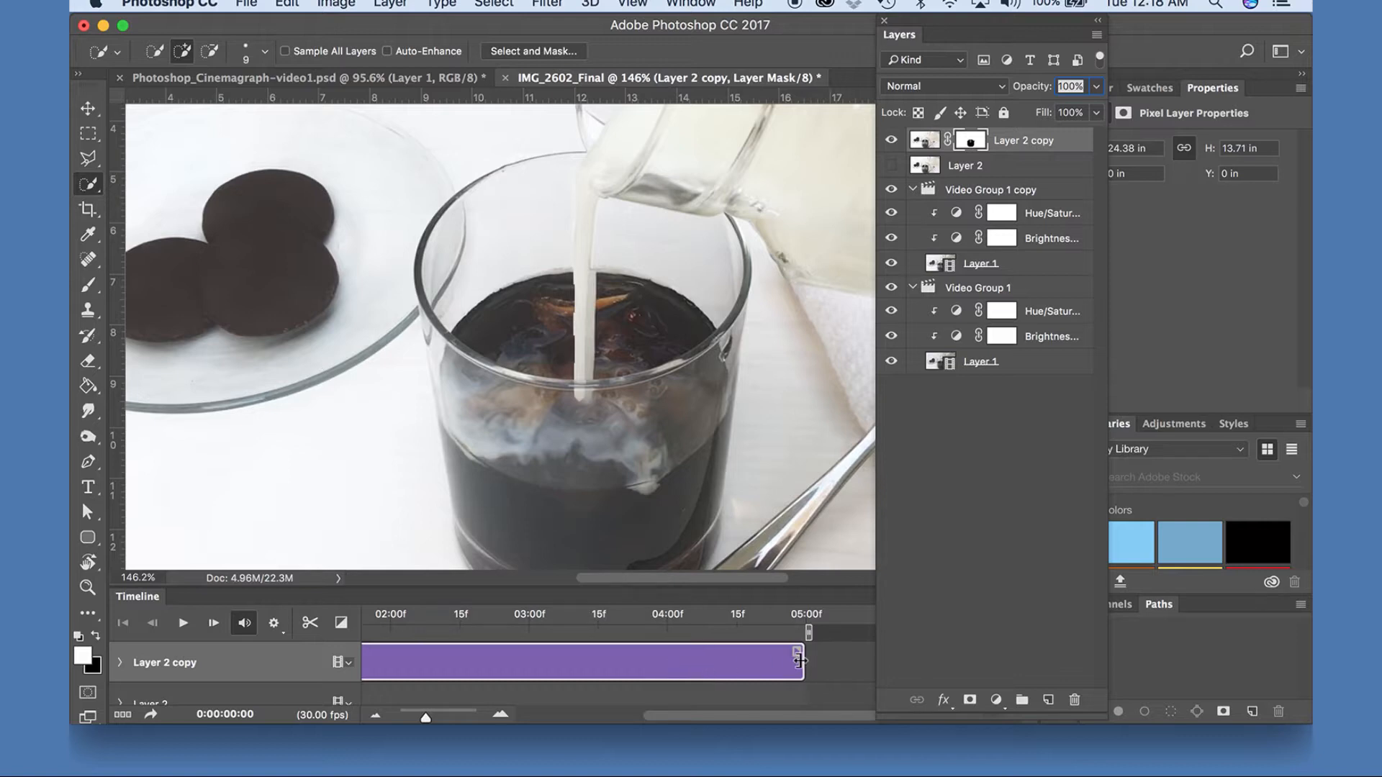
drag(797, 661, 513, 661)
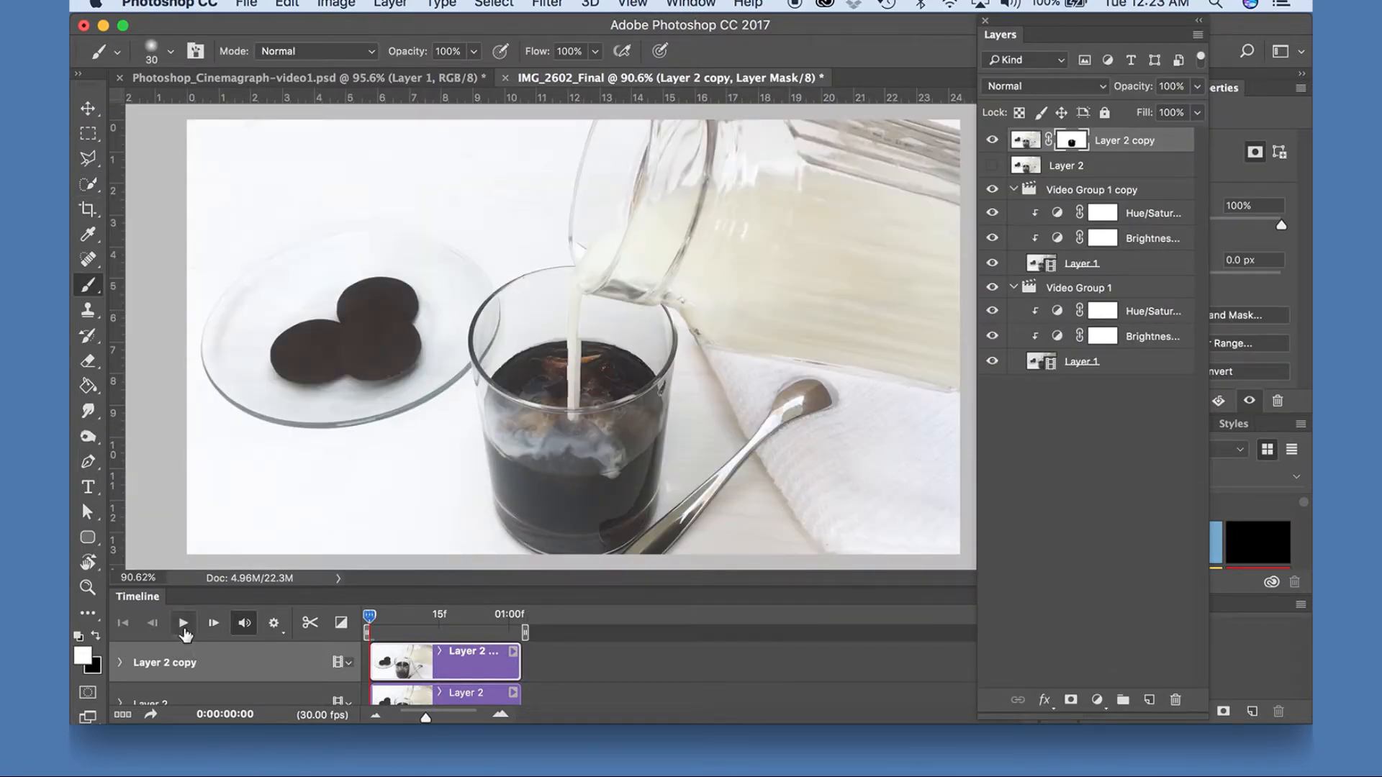
Play the masked sequence from the start and stop playback at 0:00:01:01.
click(184, 625)
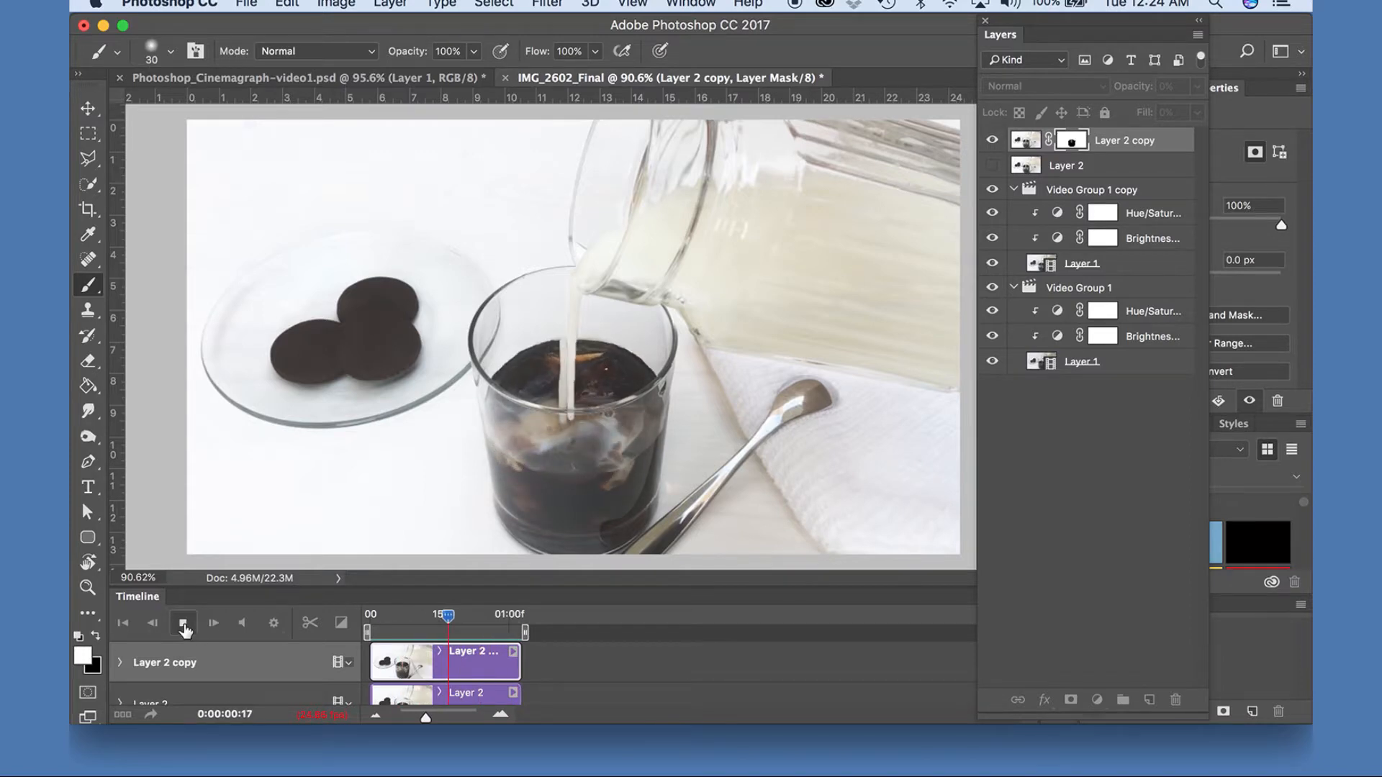
key(space)
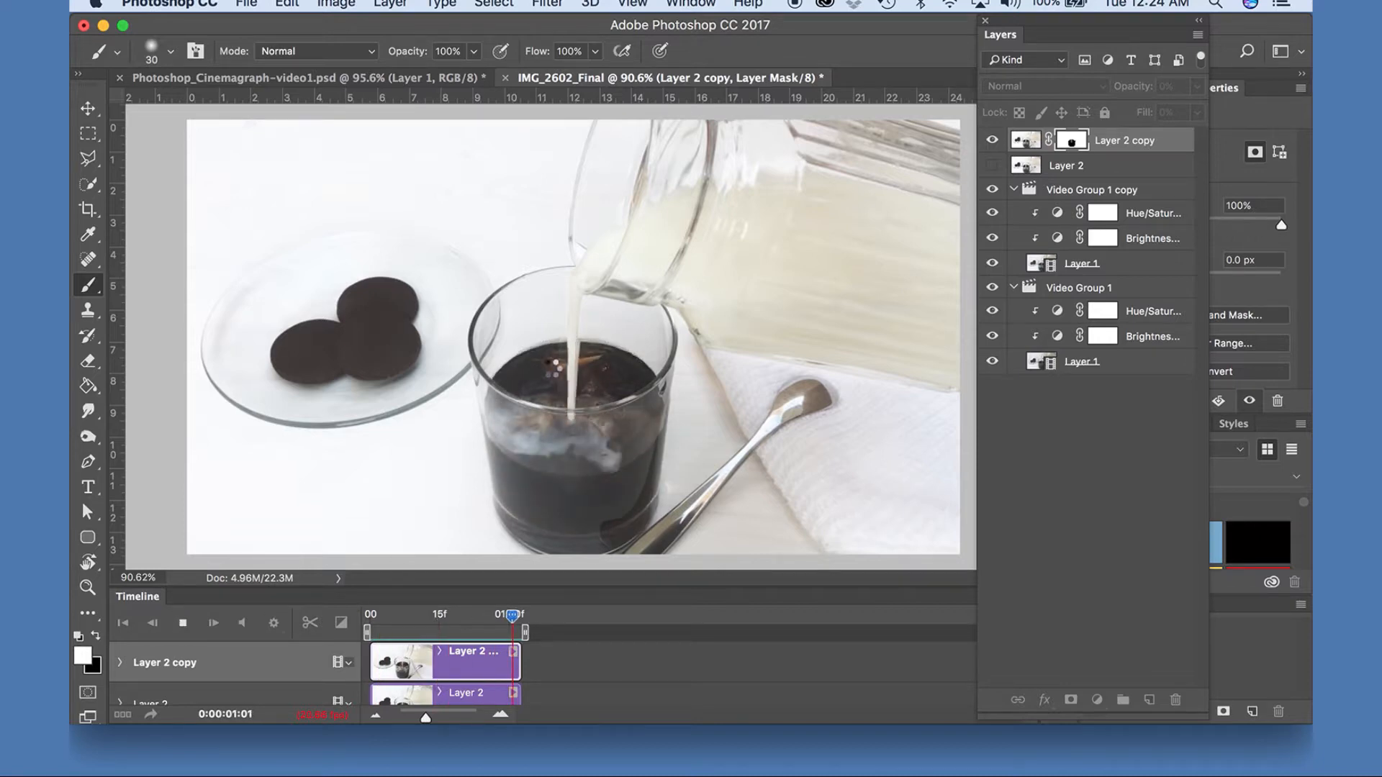
key(space)
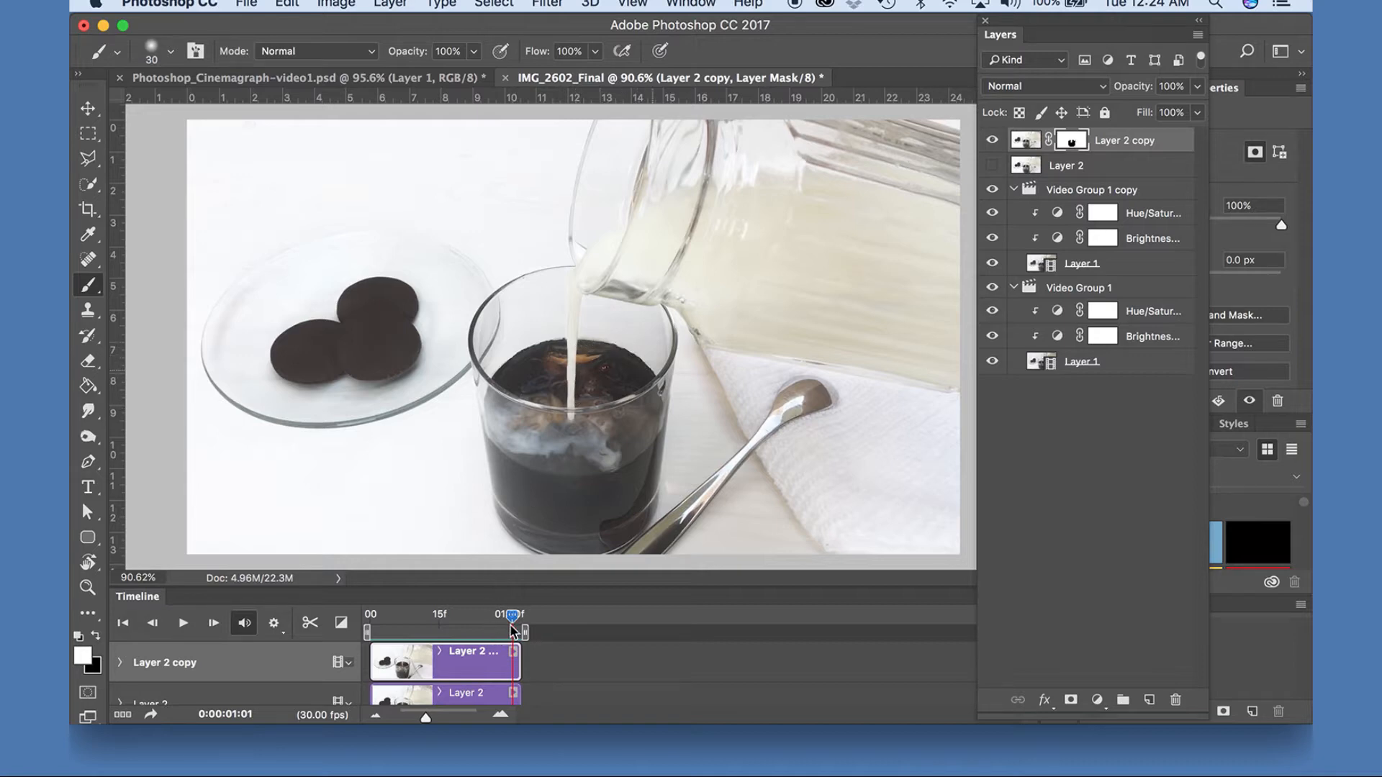
Scrub the playhead back through the clip to the first frame and replay the sequence to check the loop.
drag(510, 617, 464, 618)
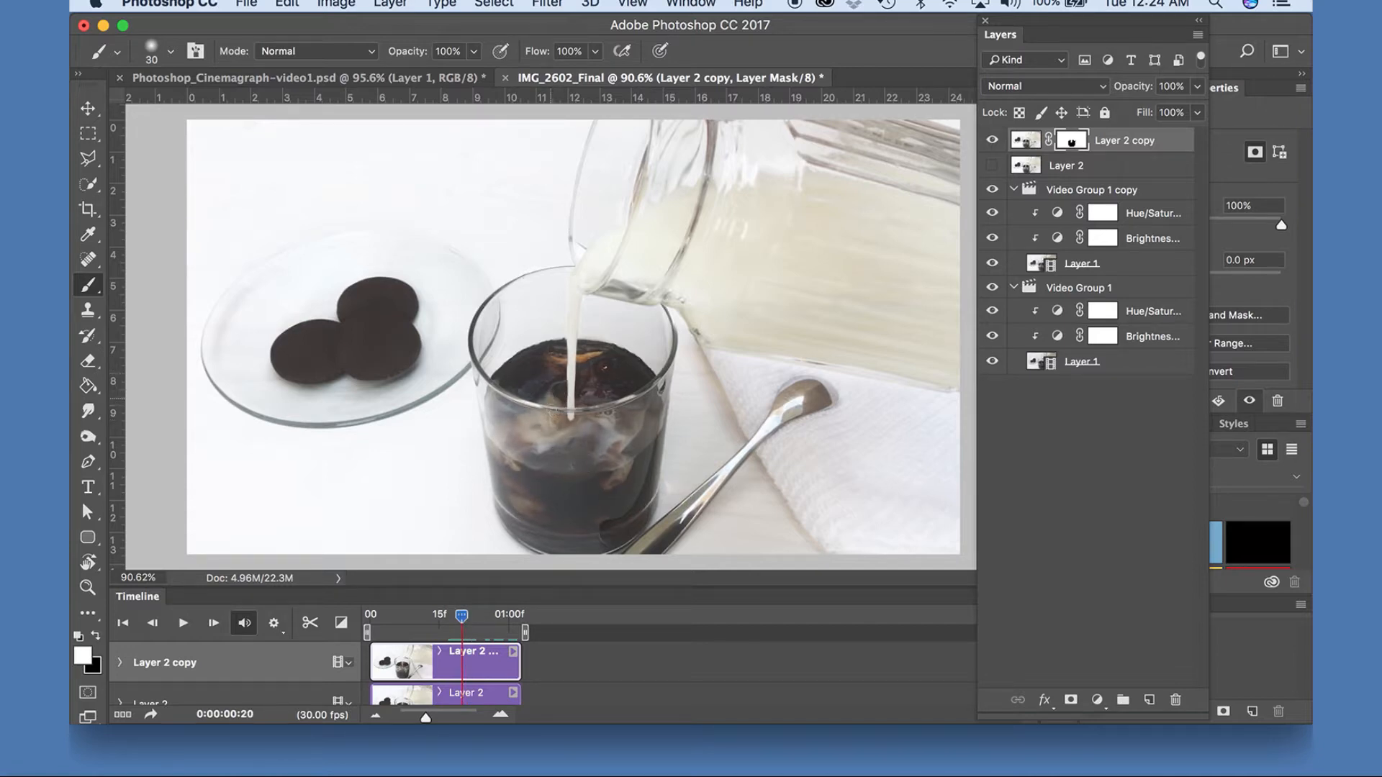
drag(461, 619, 425, 620)
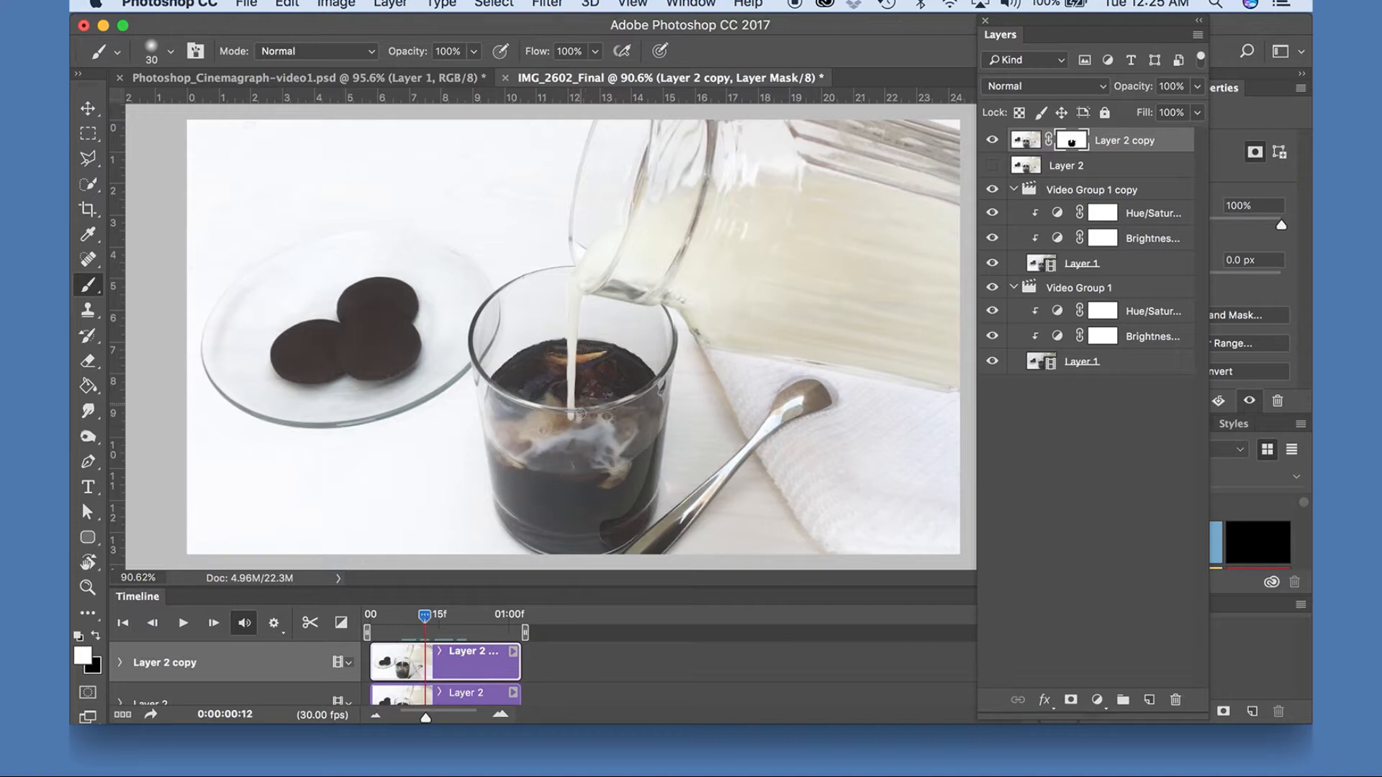
drag(416, 618, 371, 620)
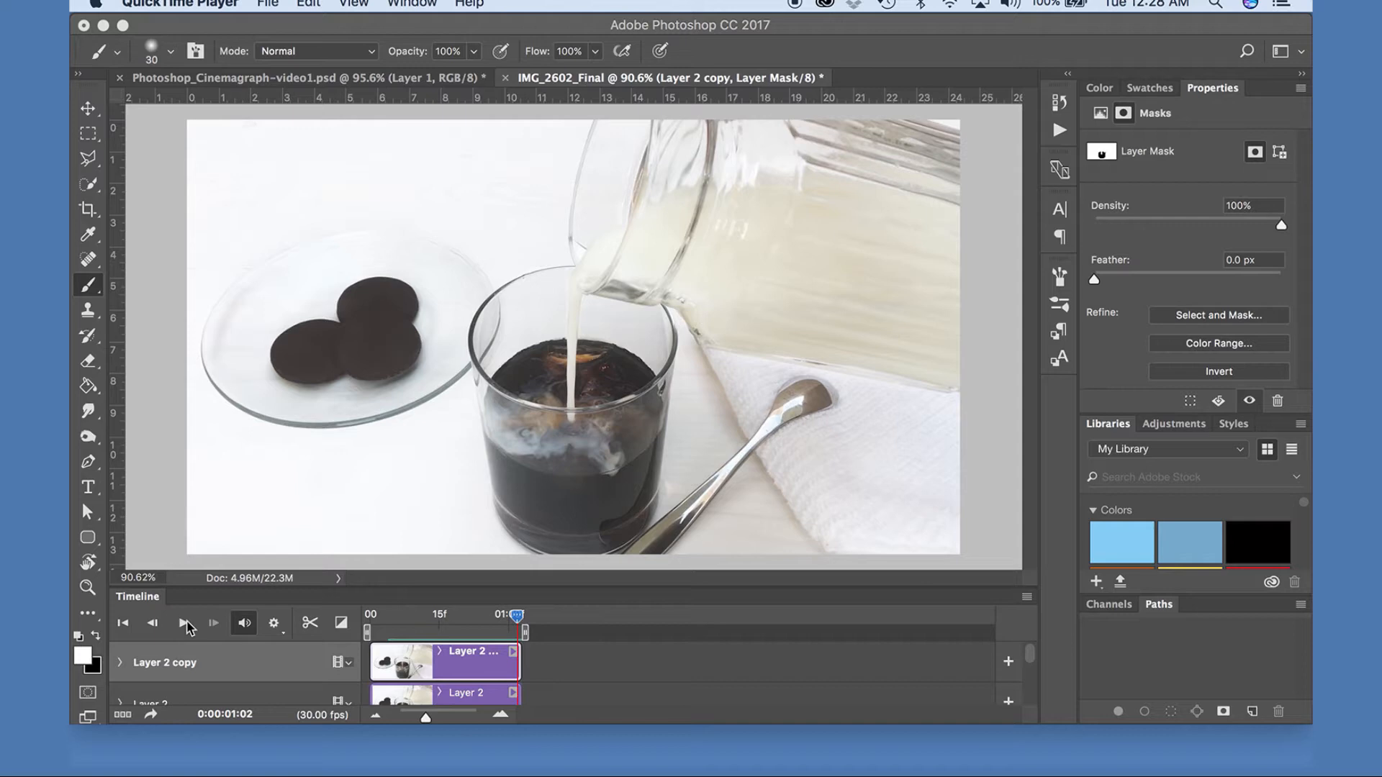
click(185, 628)
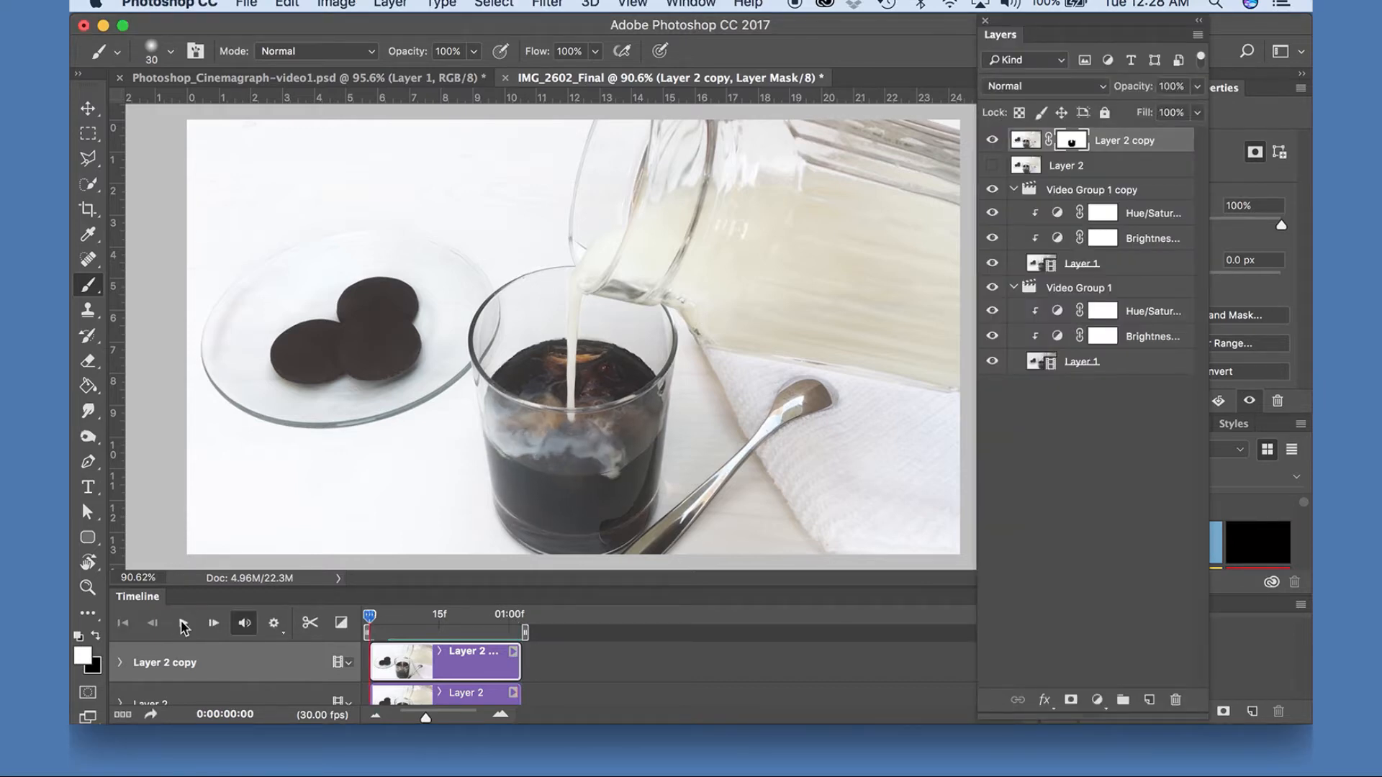
click(183, 627)
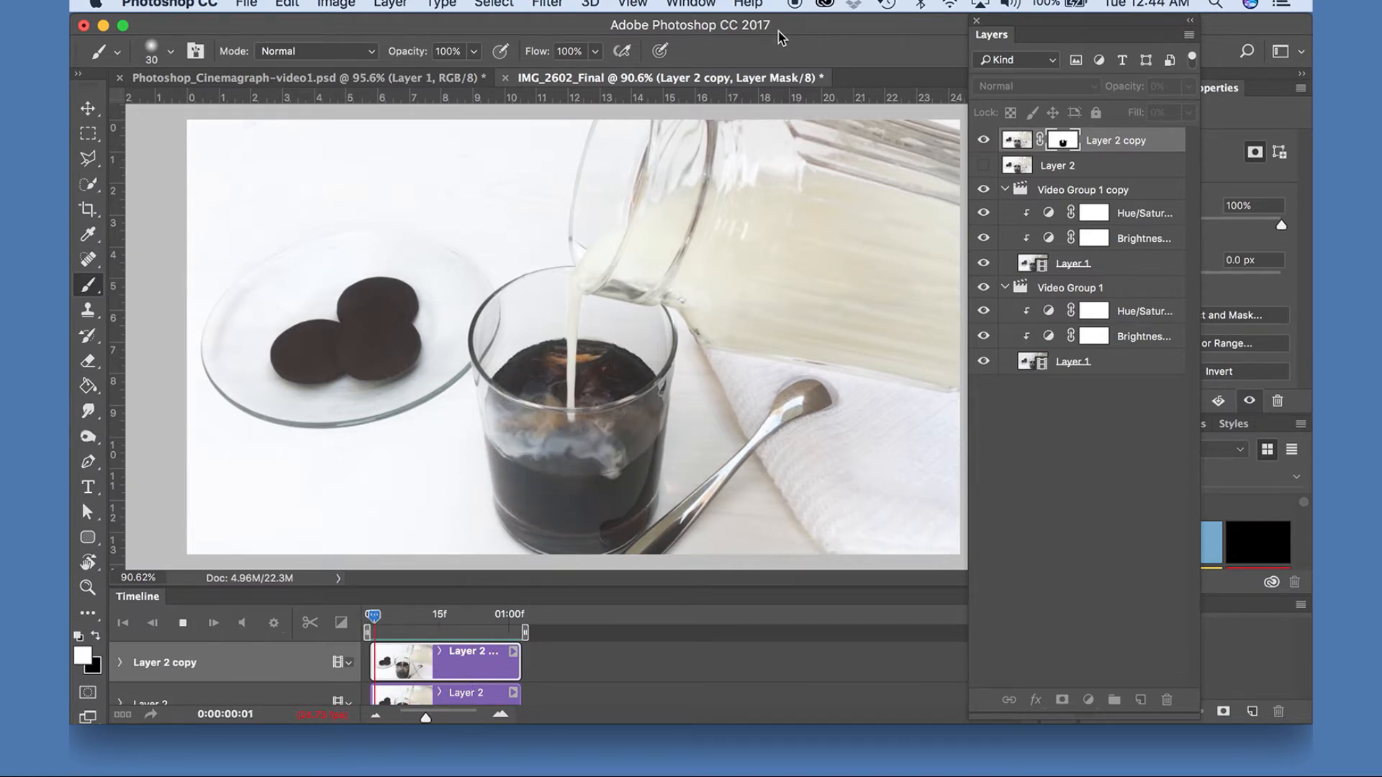
Open the Save for Web export, keep GIF as the format and choose Diffusion Transparency Dither.
click(246, 6)
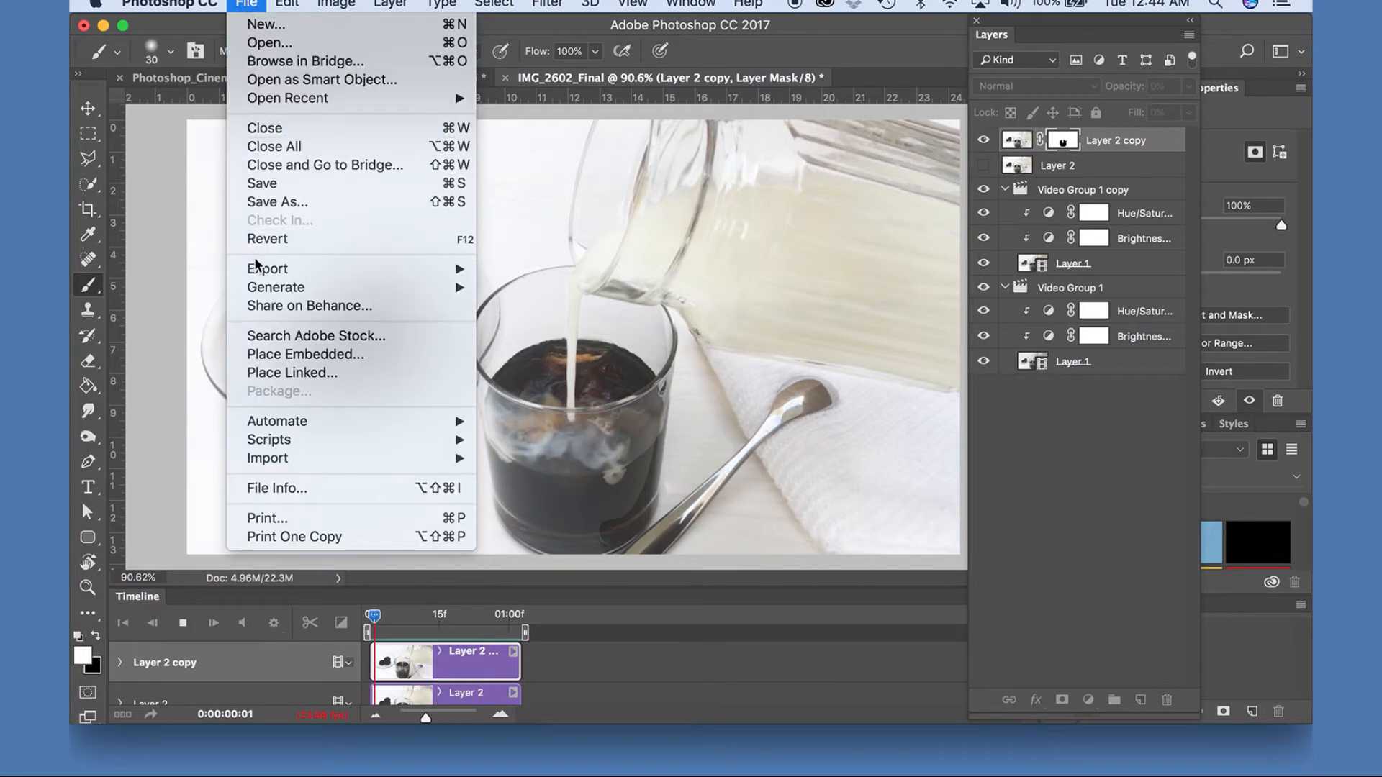
mouse_move(263, 270)
click(546, 349)
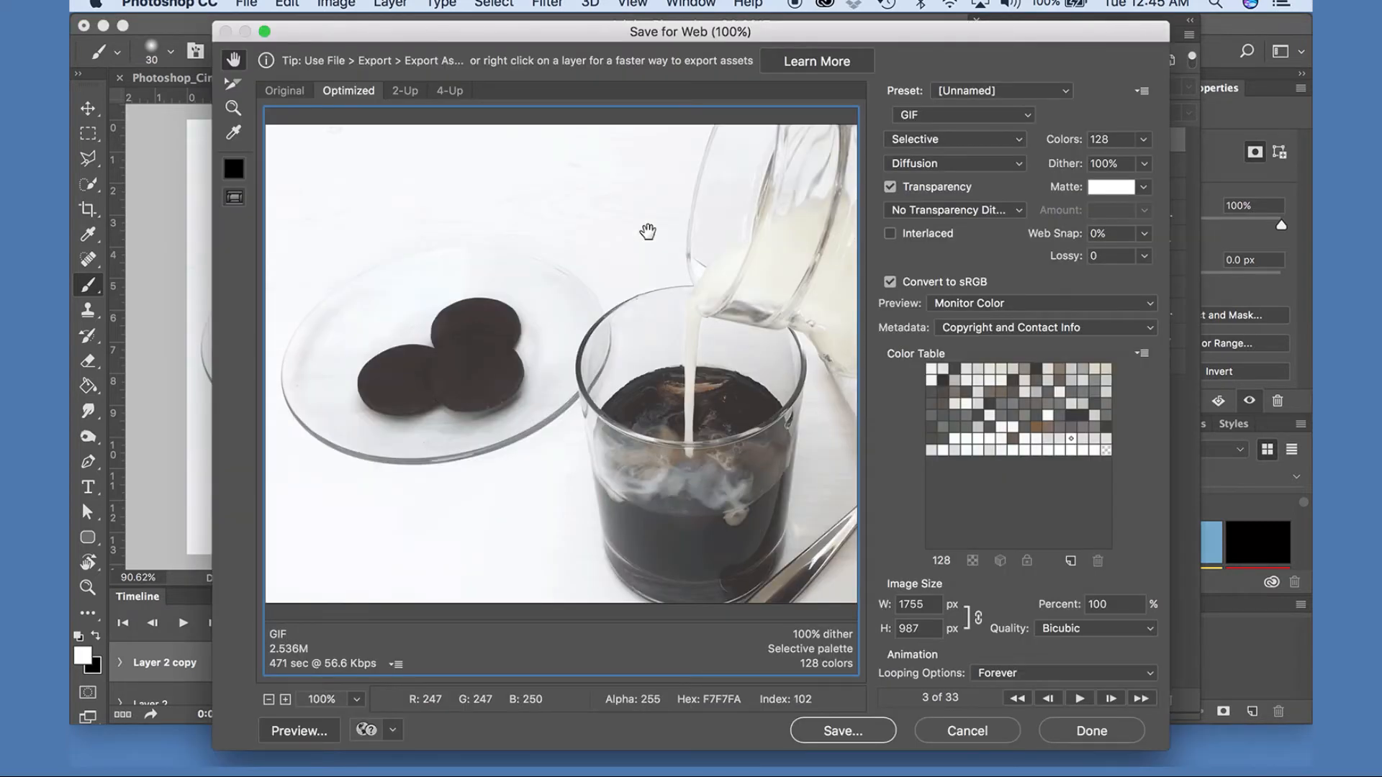
click(955, 118)
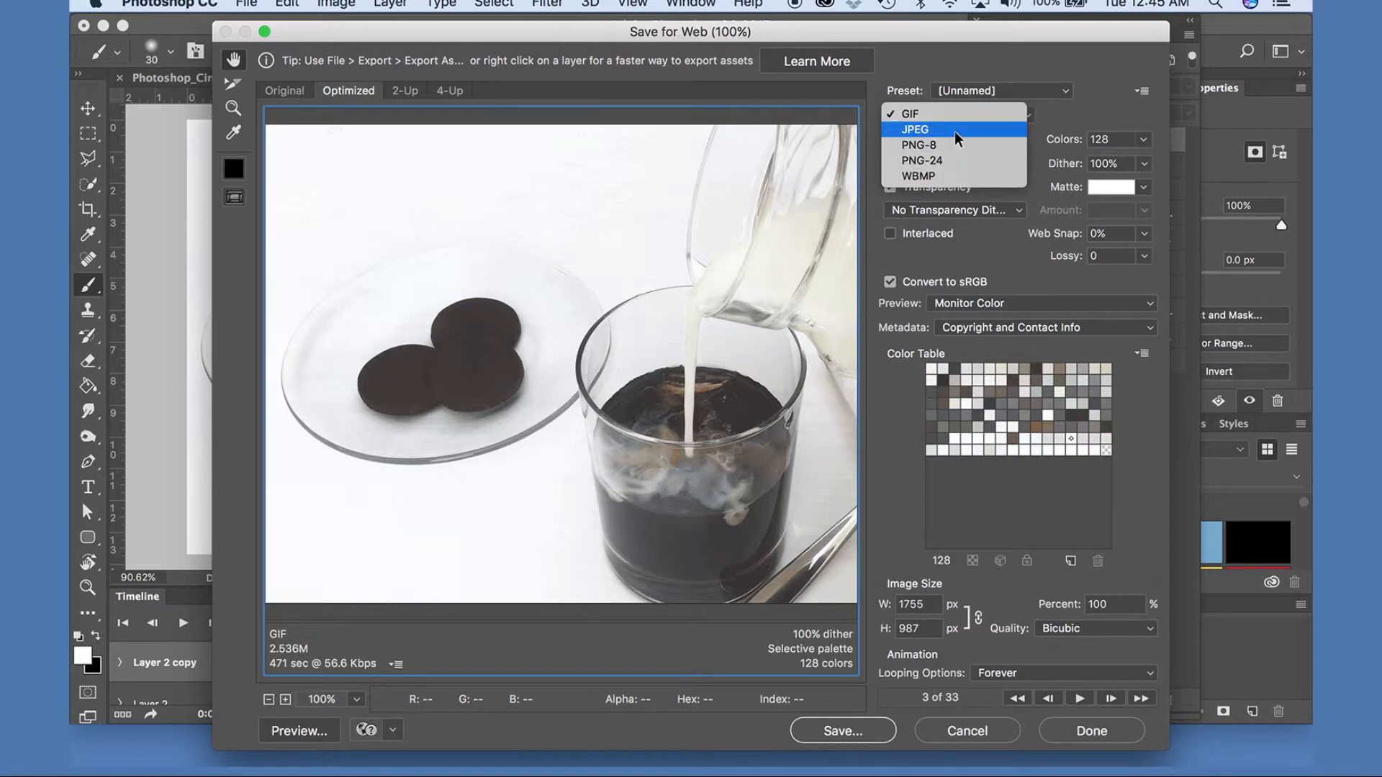
click(944, 43)
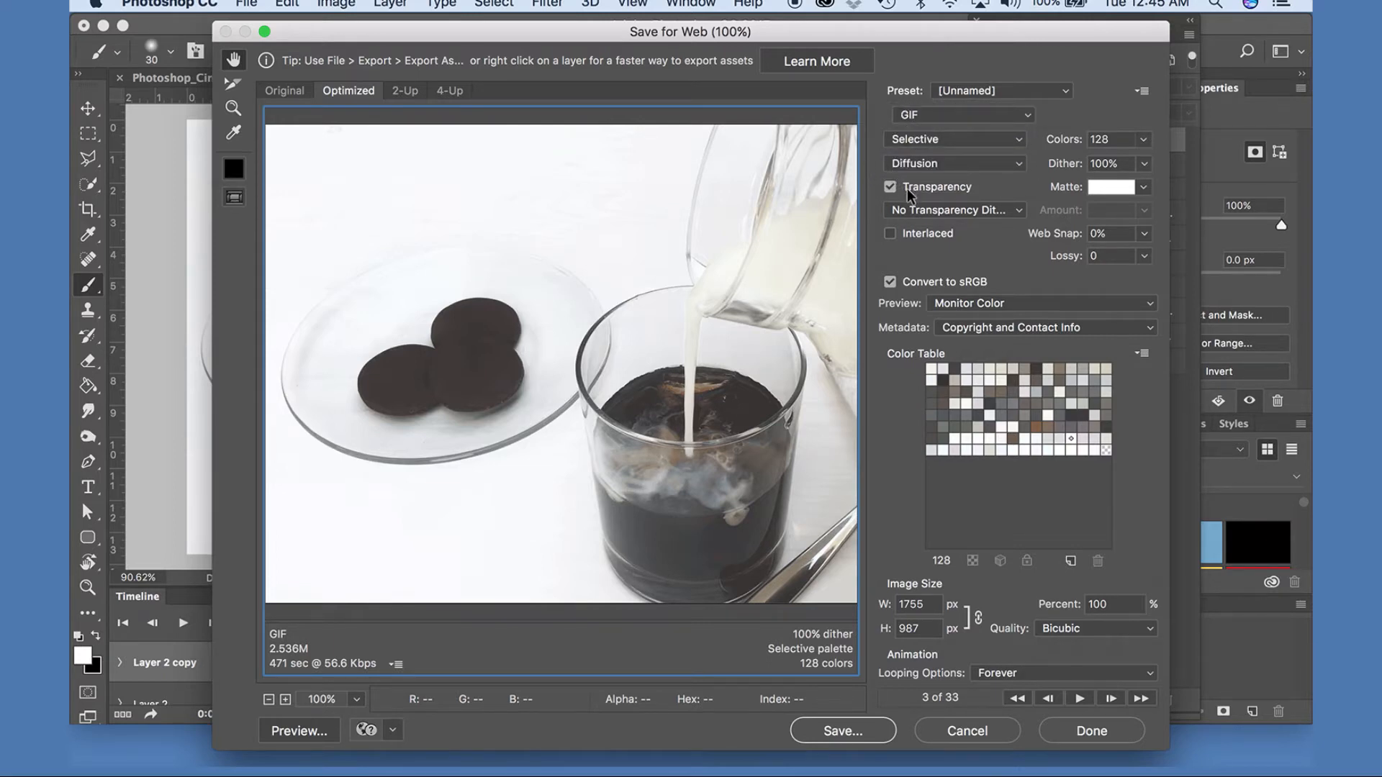
click(925, 210)
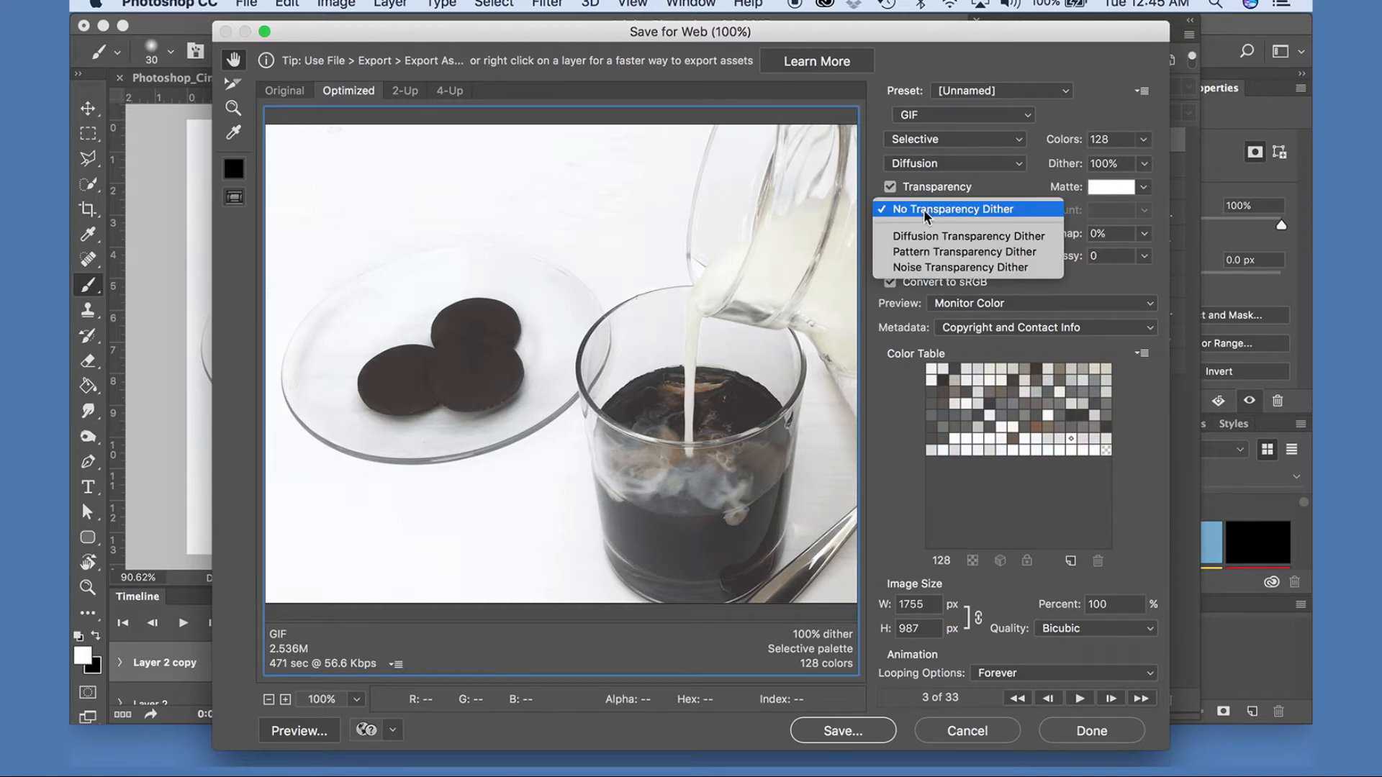
click(966, 239)
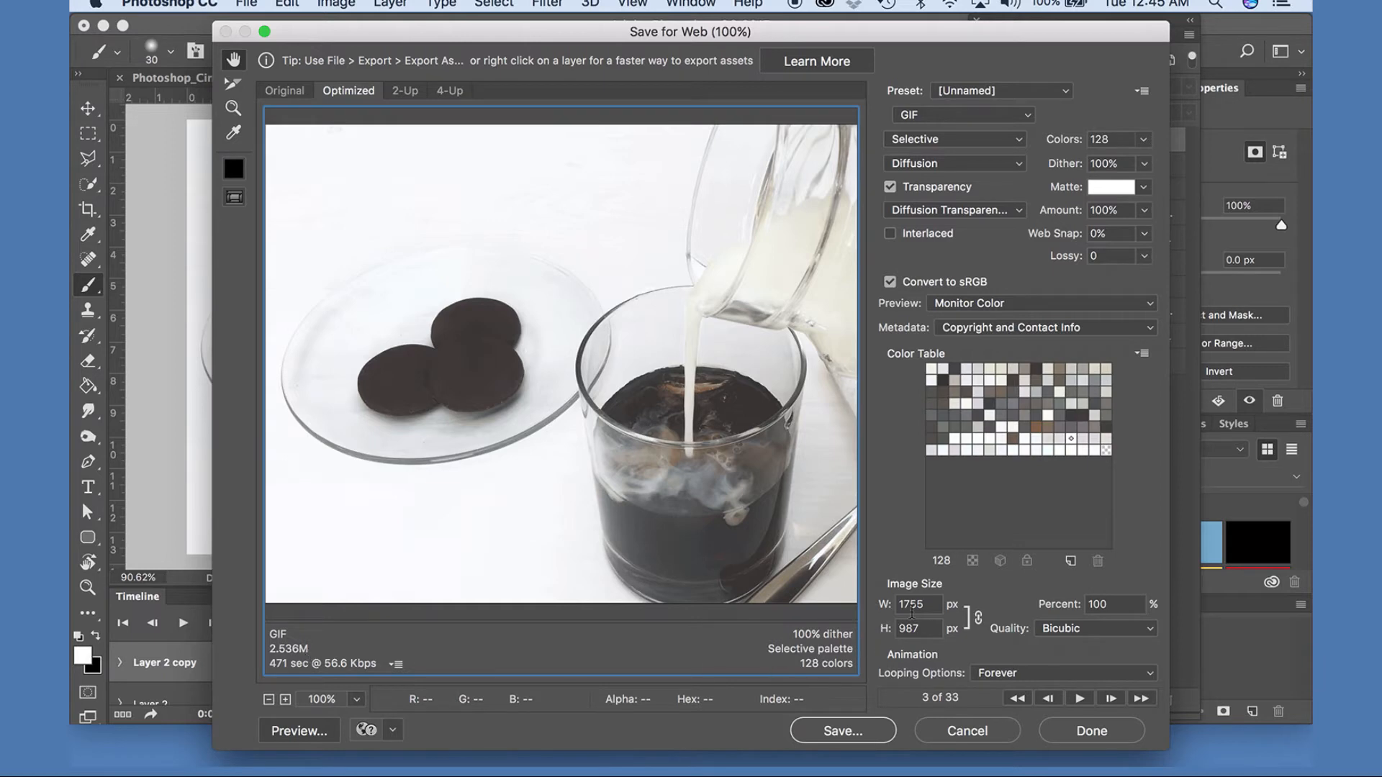
Set the export width to 1000 px with proportional height and keep the animation looping Forever.
double_click(929, 604)
text(1000)
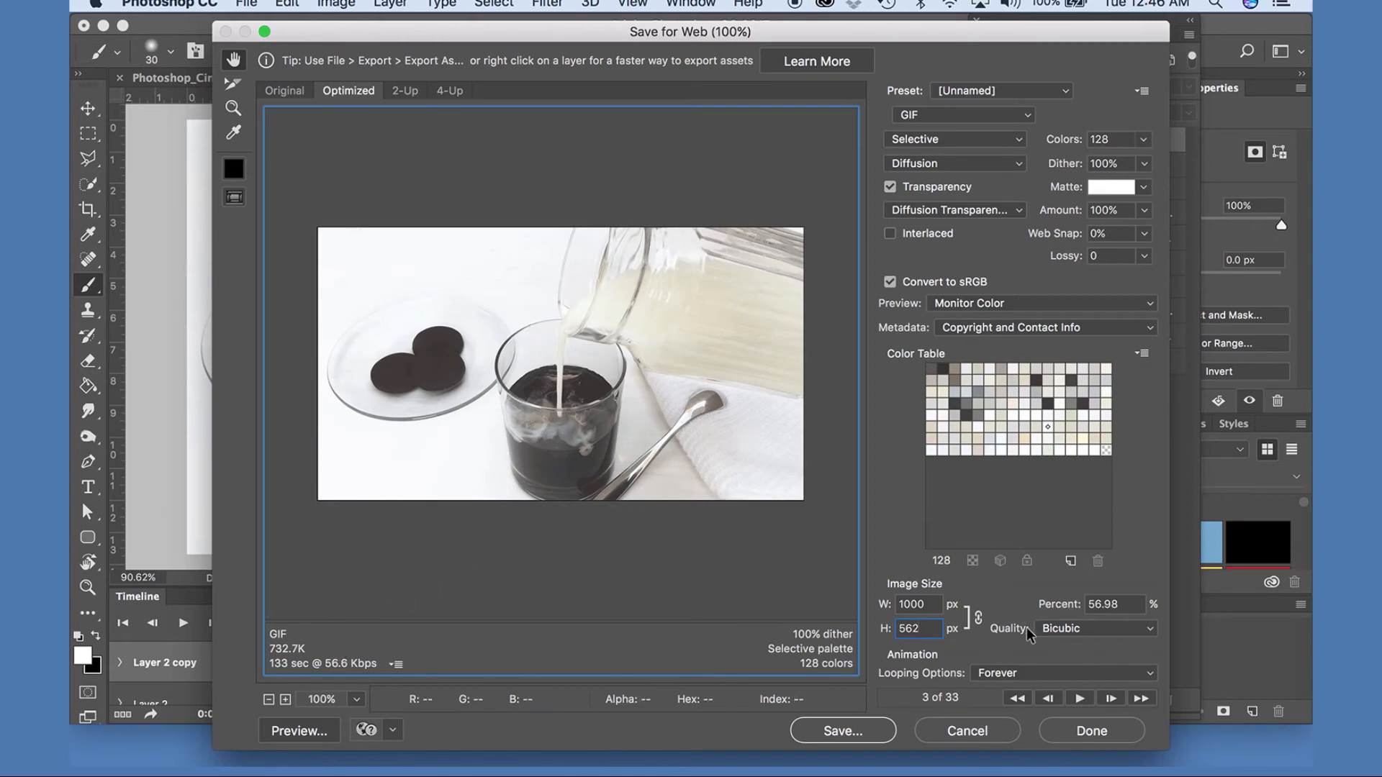
click(992, 673)
click(995, 657)
click(1004, 674)
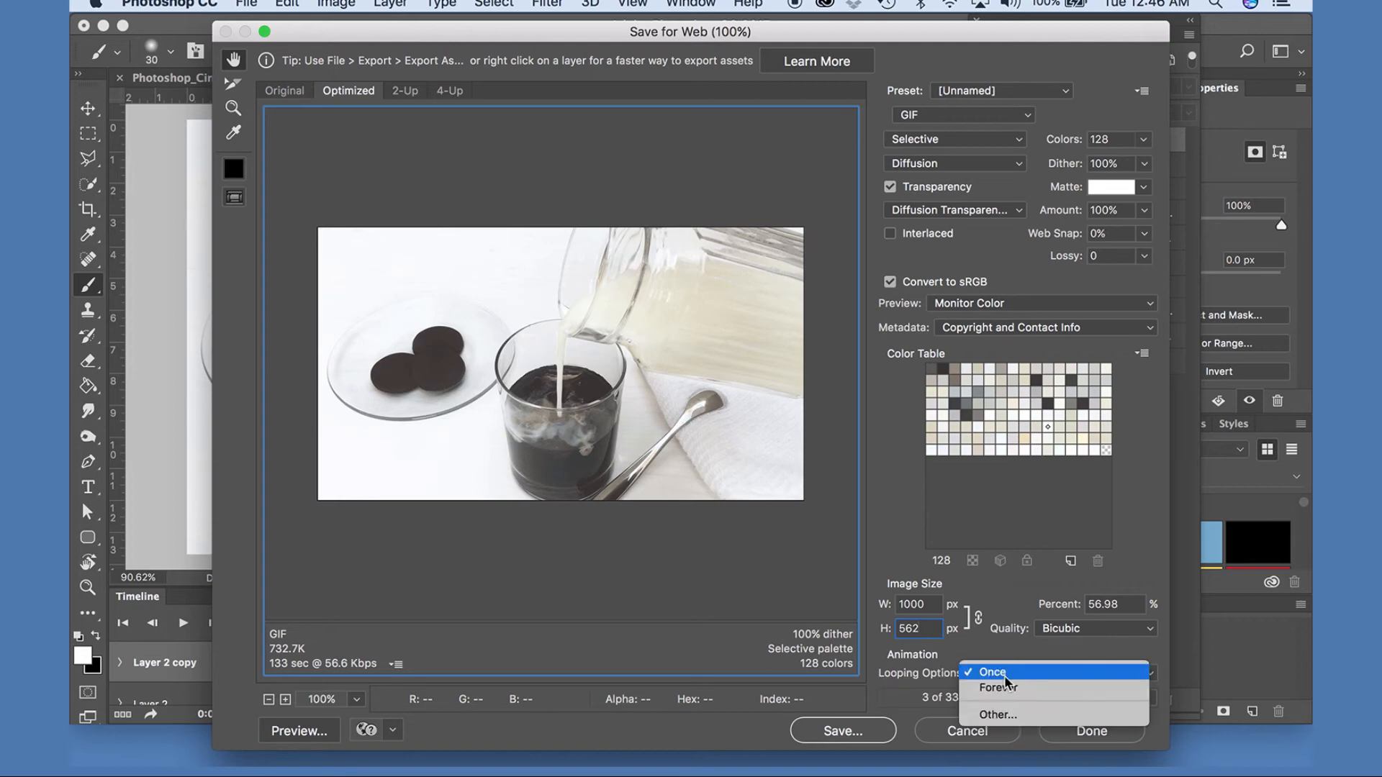
click(996, 688)
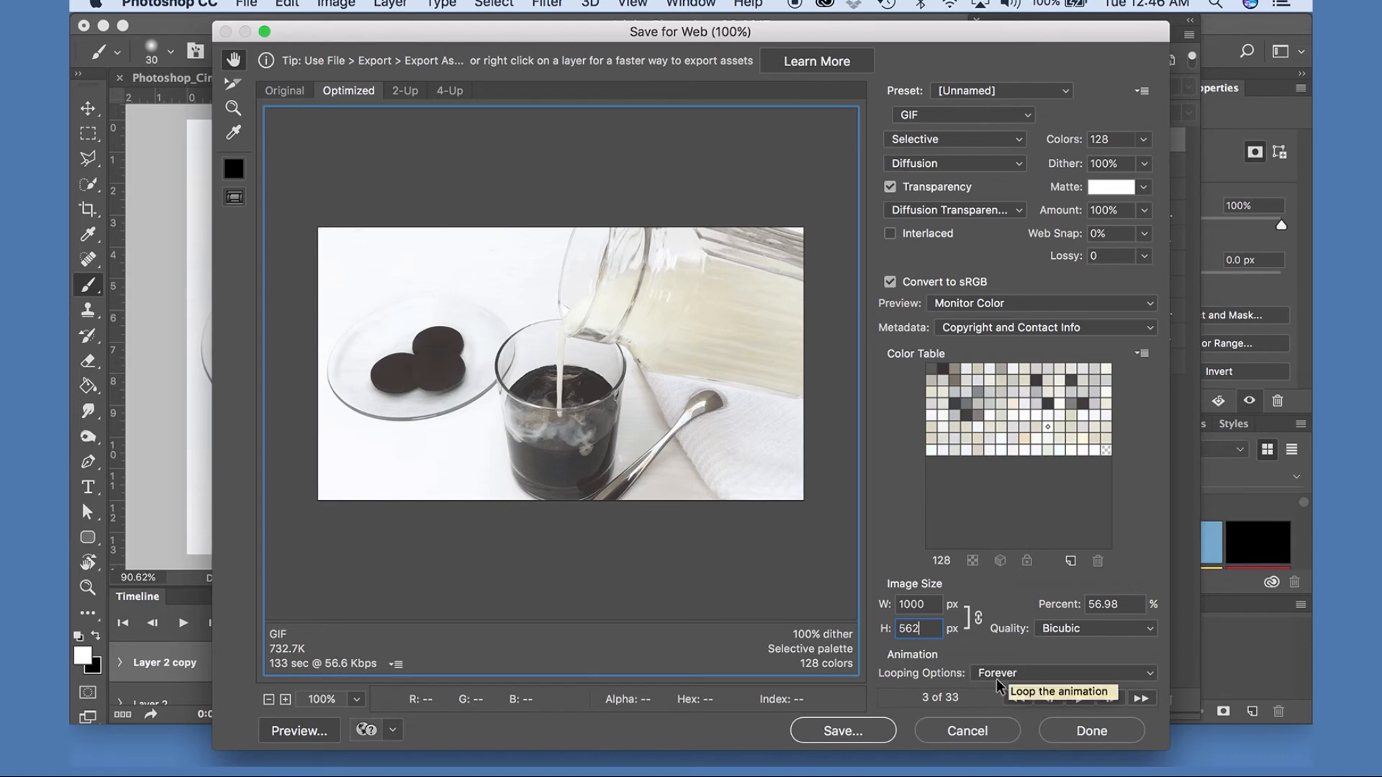
Preview the optimized GIF in the browser and close the preview window.
click(299, 731)
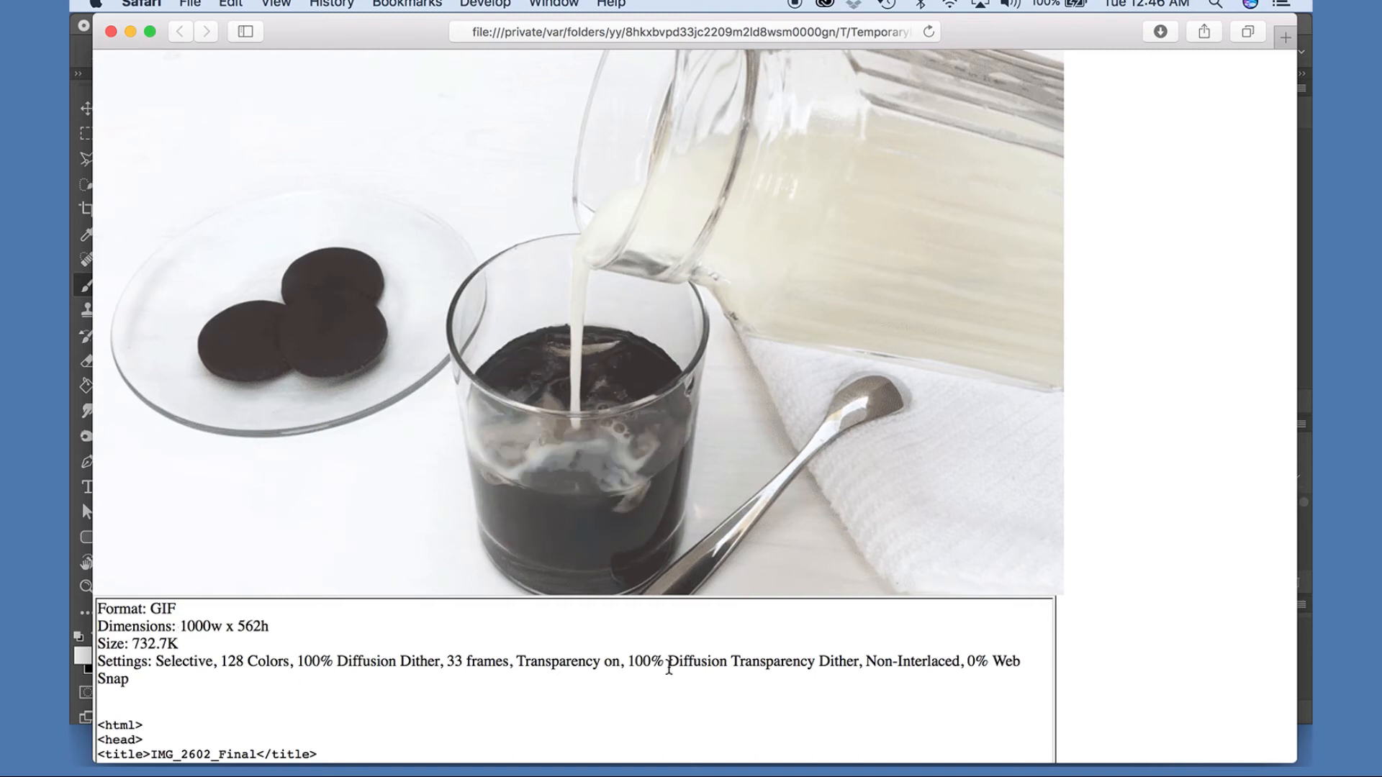
click(110, 31)
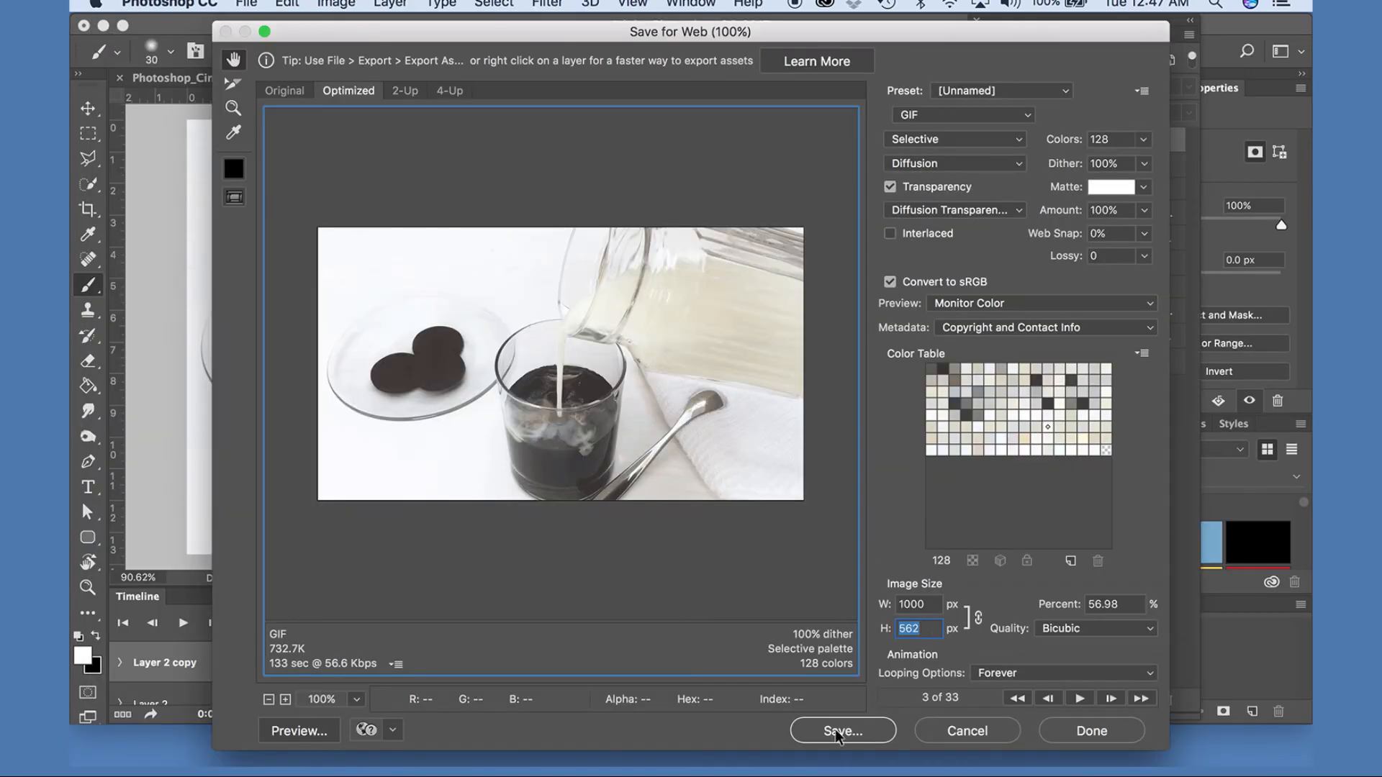
Save the optimized image as Photoshop_Cinemagraph_Final.gif in the ADVANCED PHOTOSHOP CLASS folder.
click(833, 729)
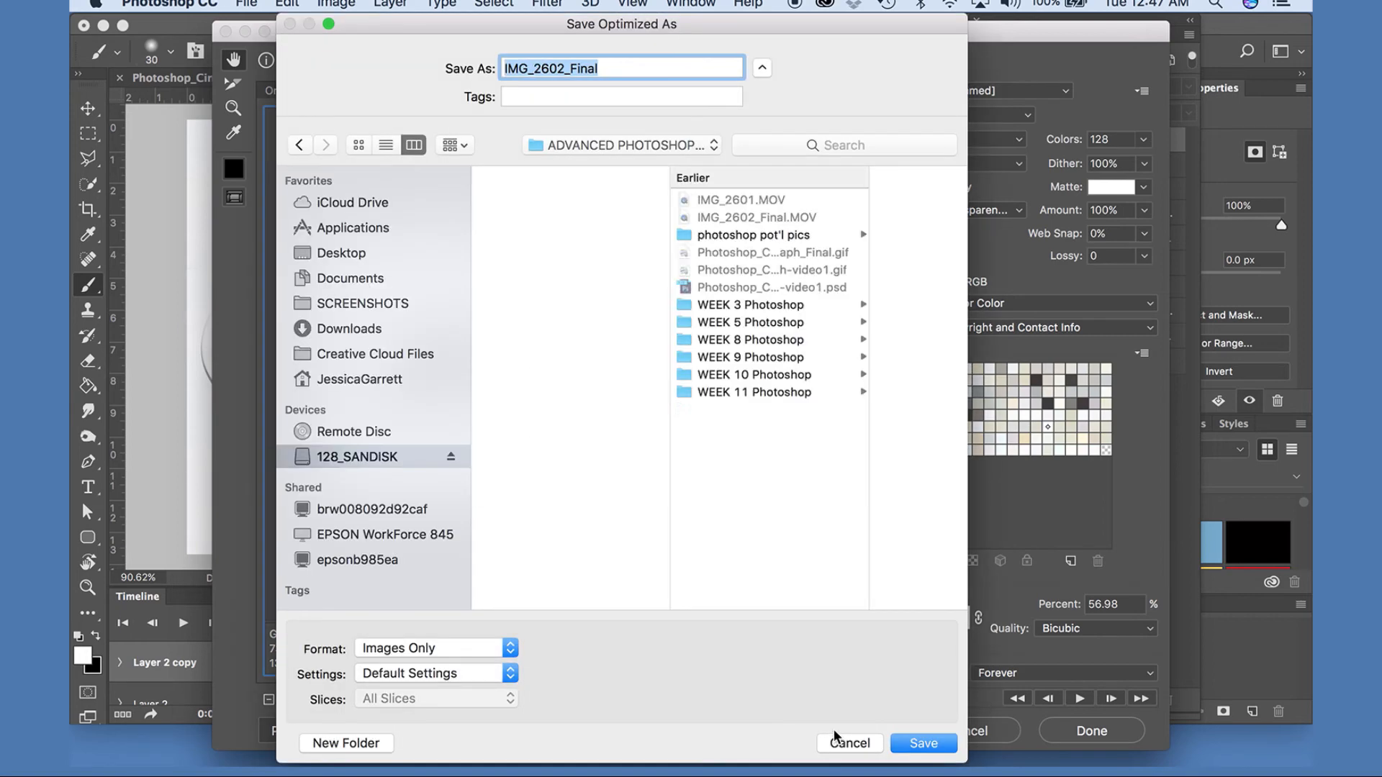
text(pho)
key(BackSpace)
key(BackSpace)
key(BackSpace)
text(P)
text(hotoshop)
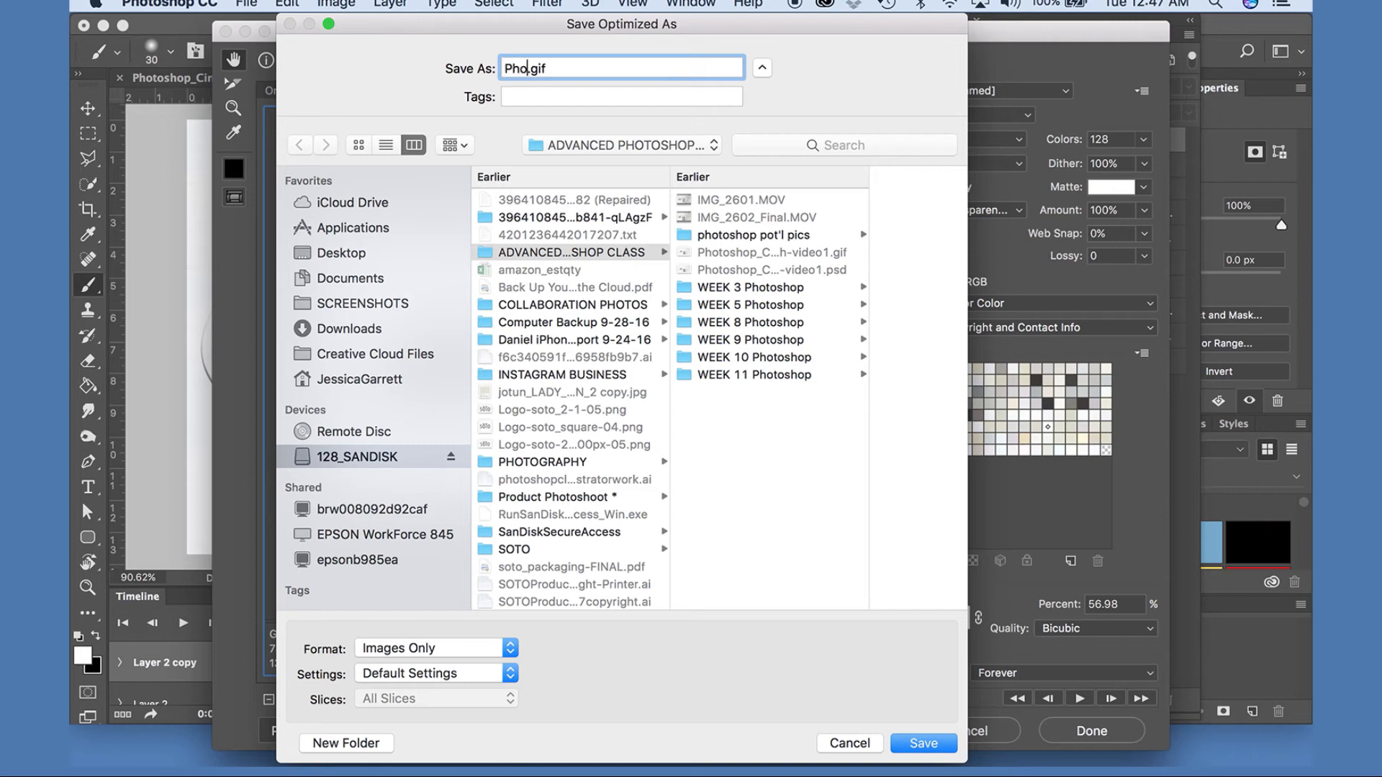
text(_Cinemagraph_Final)
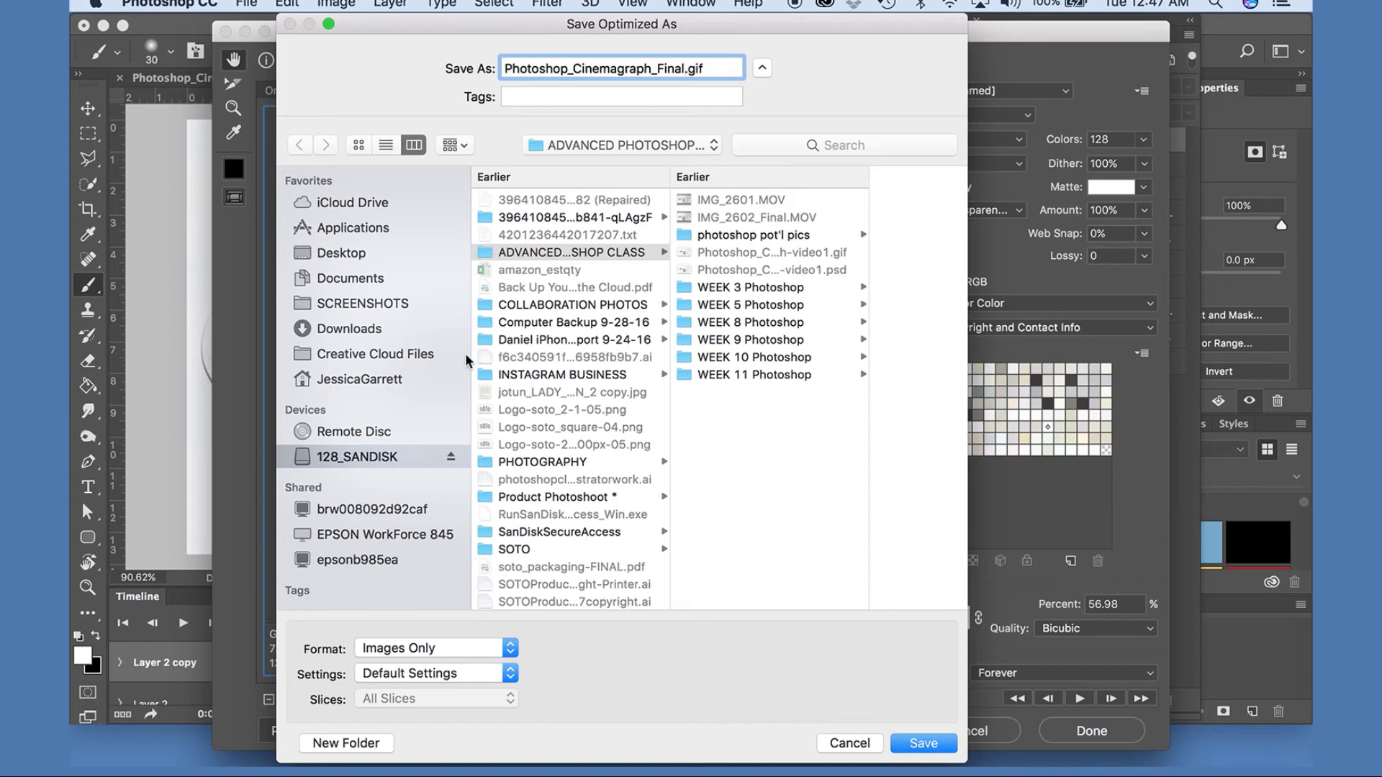
click(635, 258)
click(922, 745)
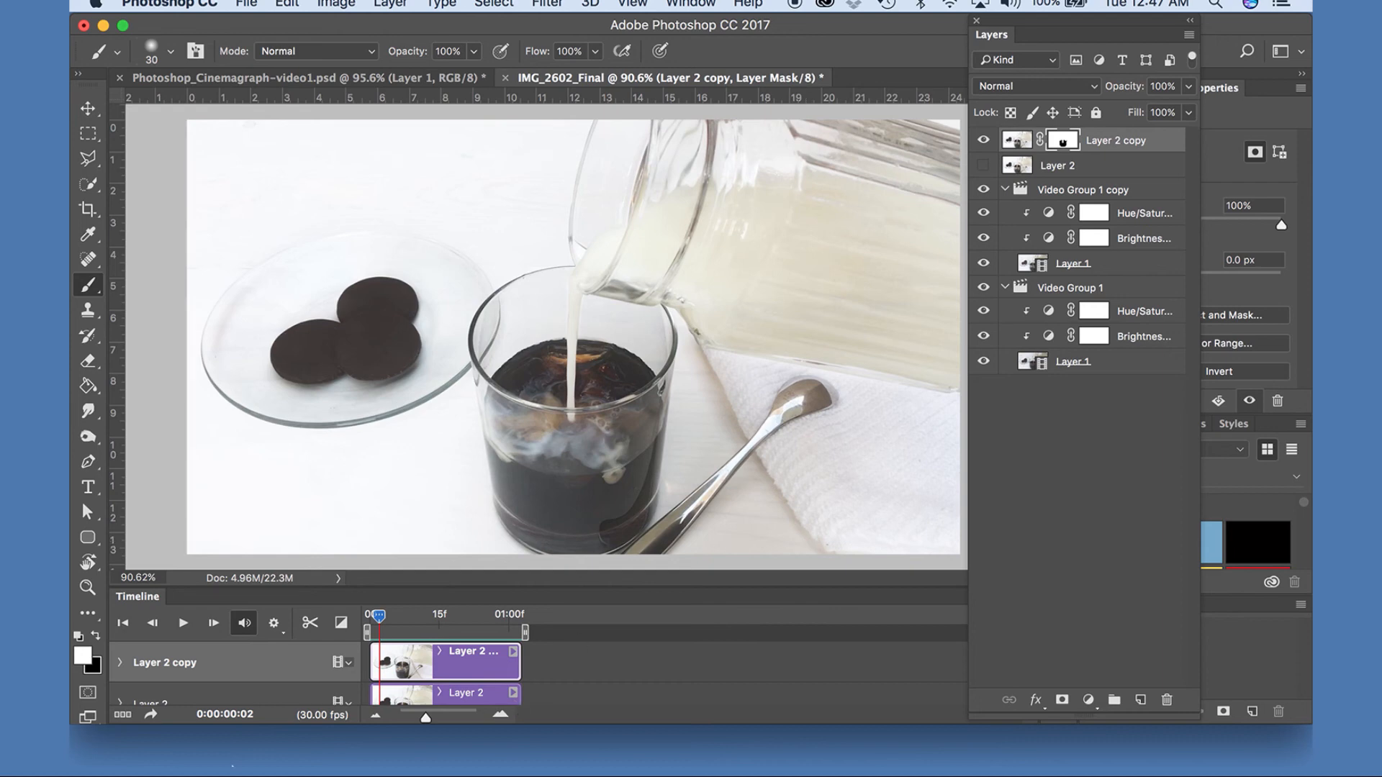
Switch to Finder and open the ADVANCED PHOTOSHOP CLASS folder on the 128_SANDISK drive.
click(175, 754)
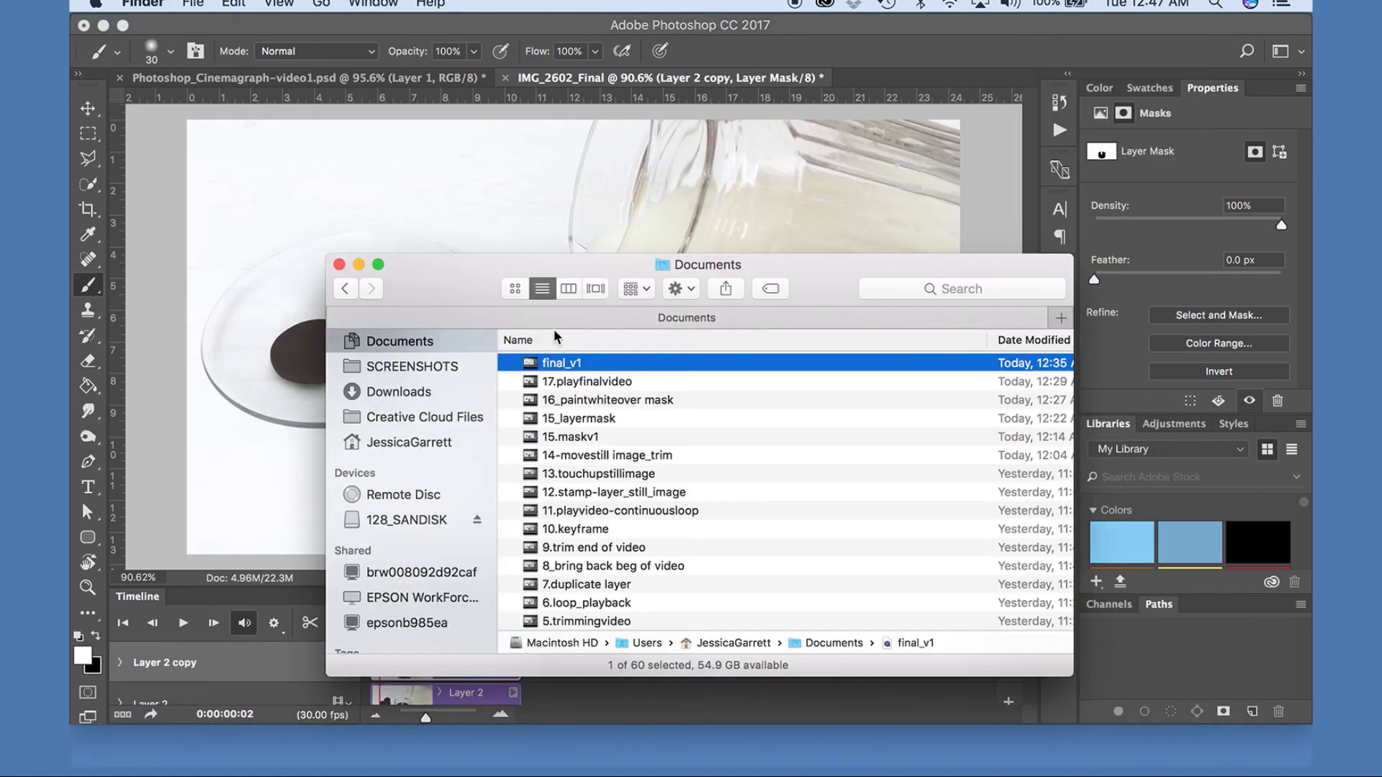
drag(469, 266, 469, 187)
click(408, 441)
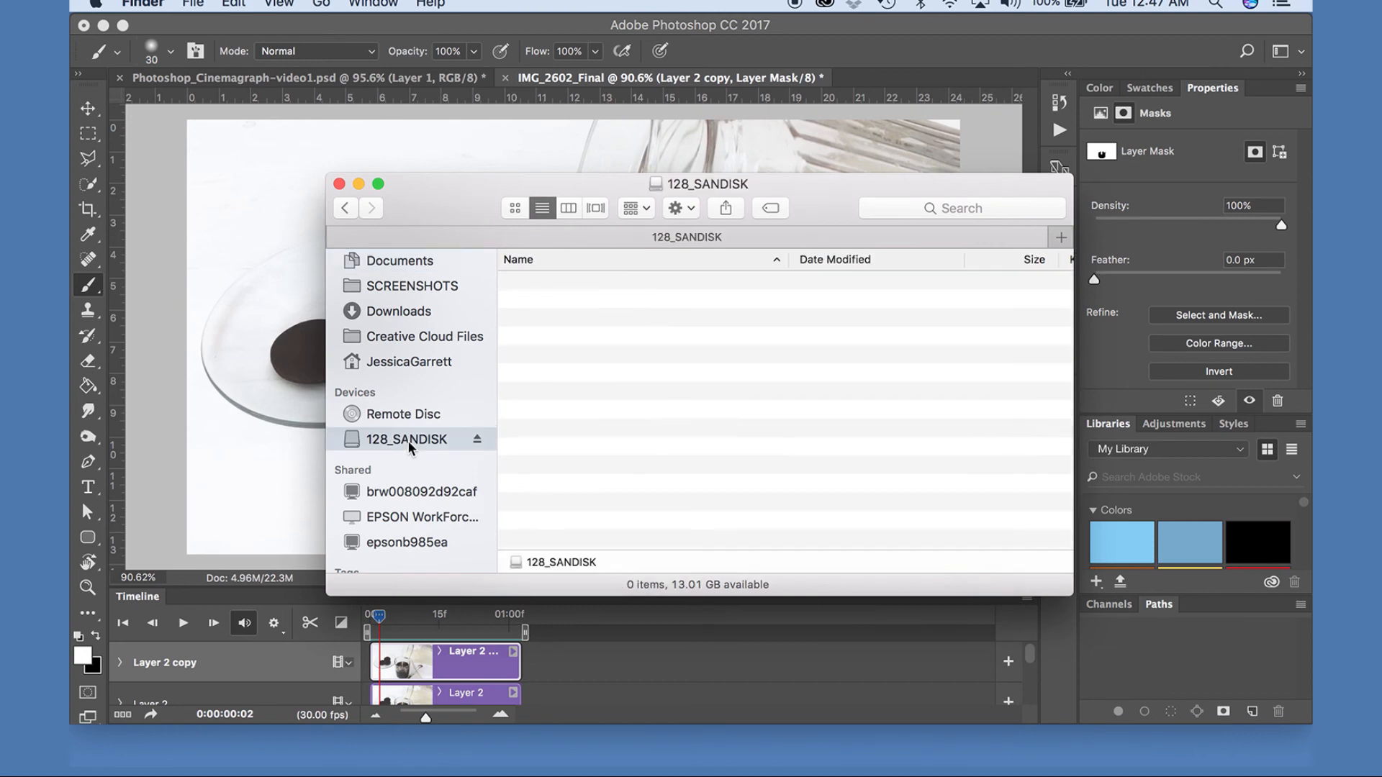
click(587, 321)
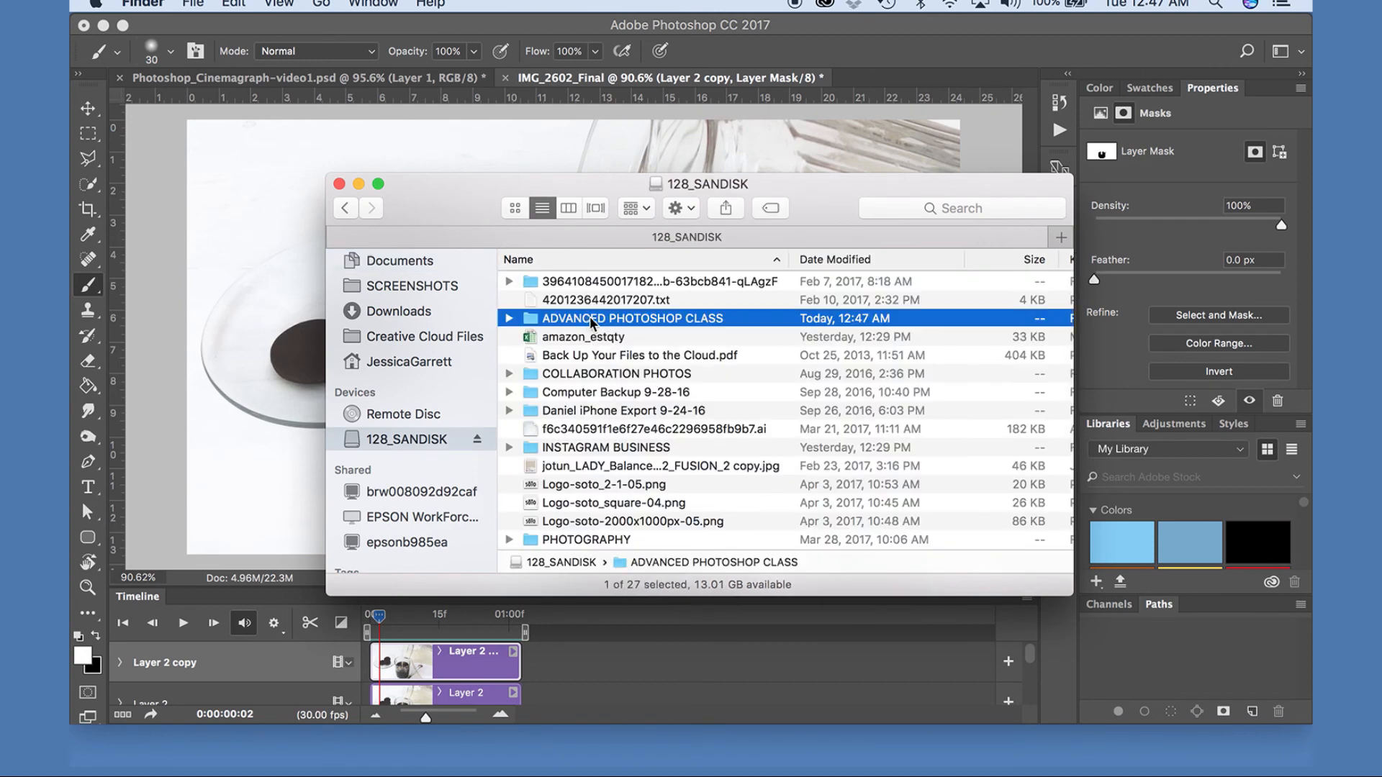
double_click(586, 319)
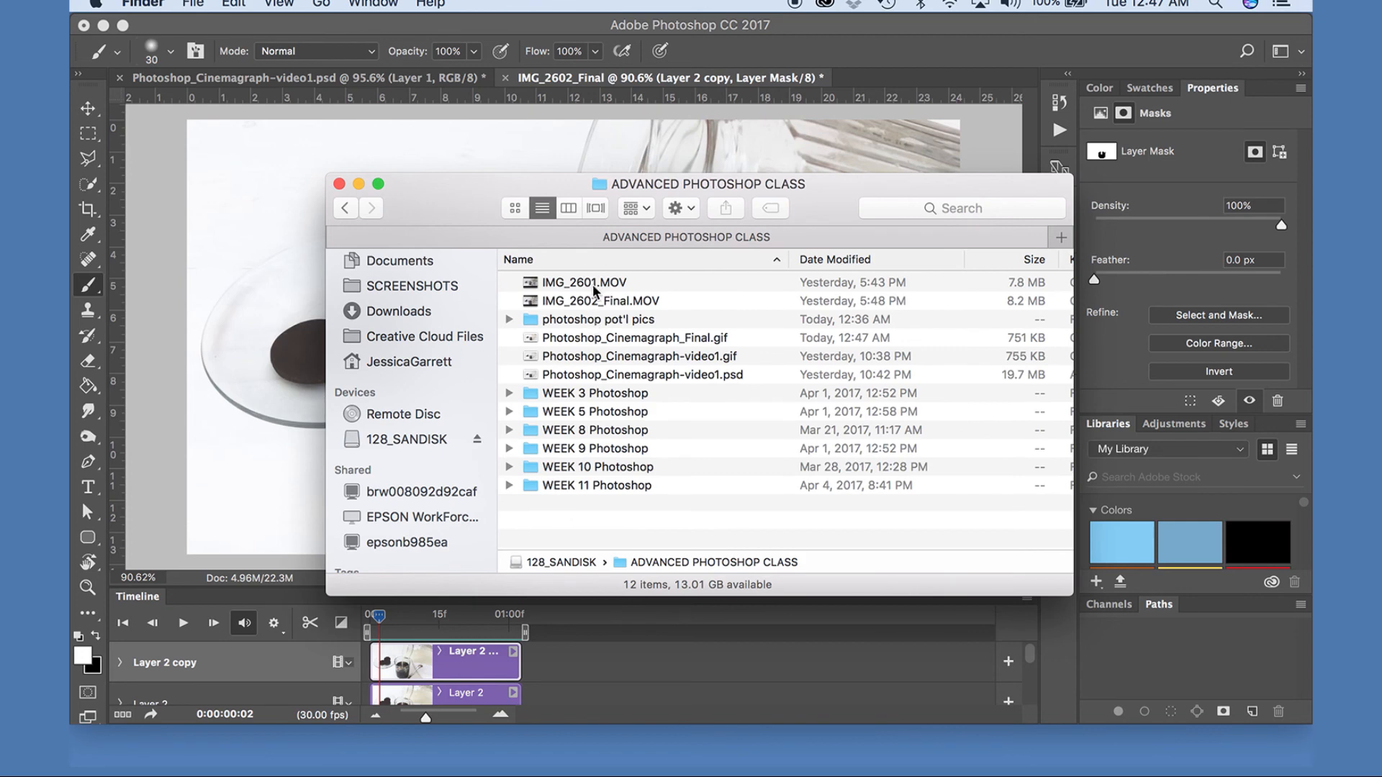
Preview Photoshop_Cinemagraph_Final.gif with Quick Look, close the preview, and open the file in Safari.
click(637, 339)
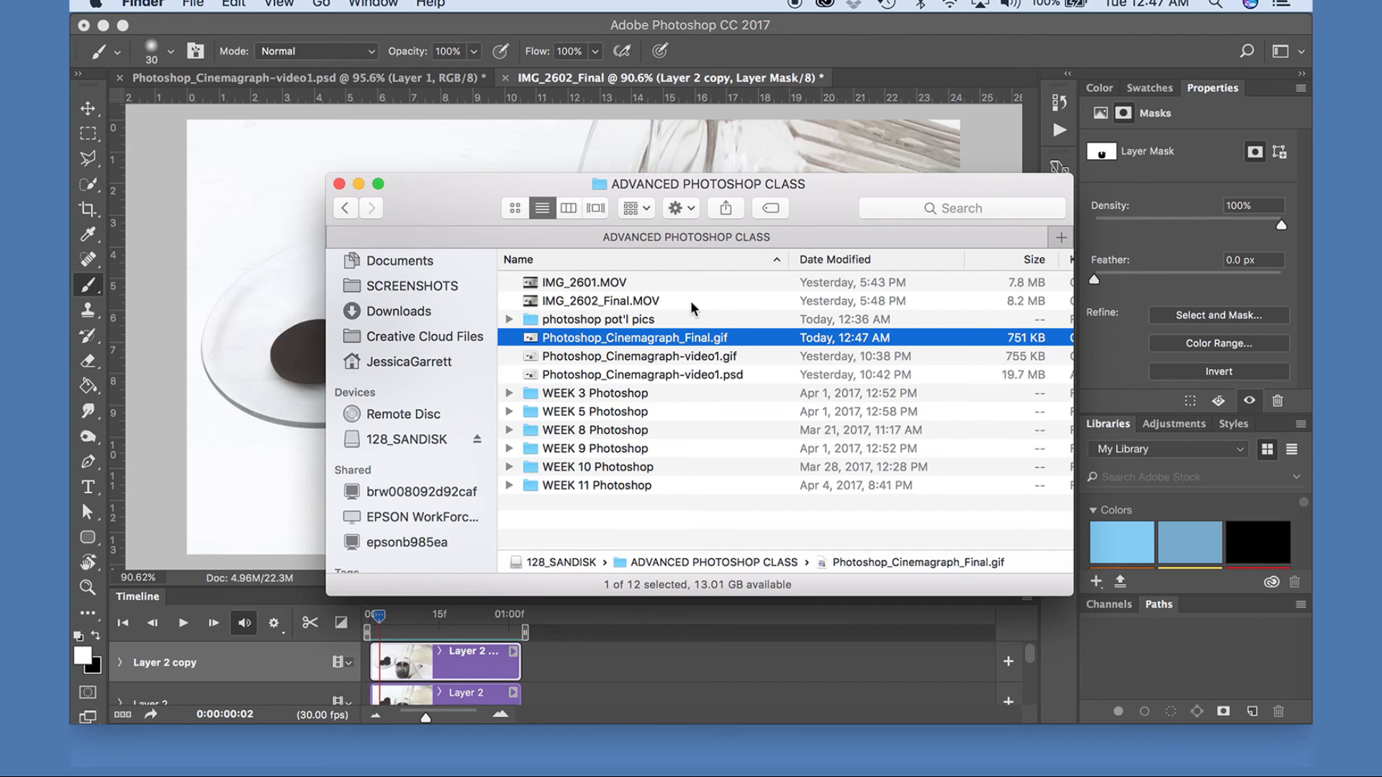
key(space)
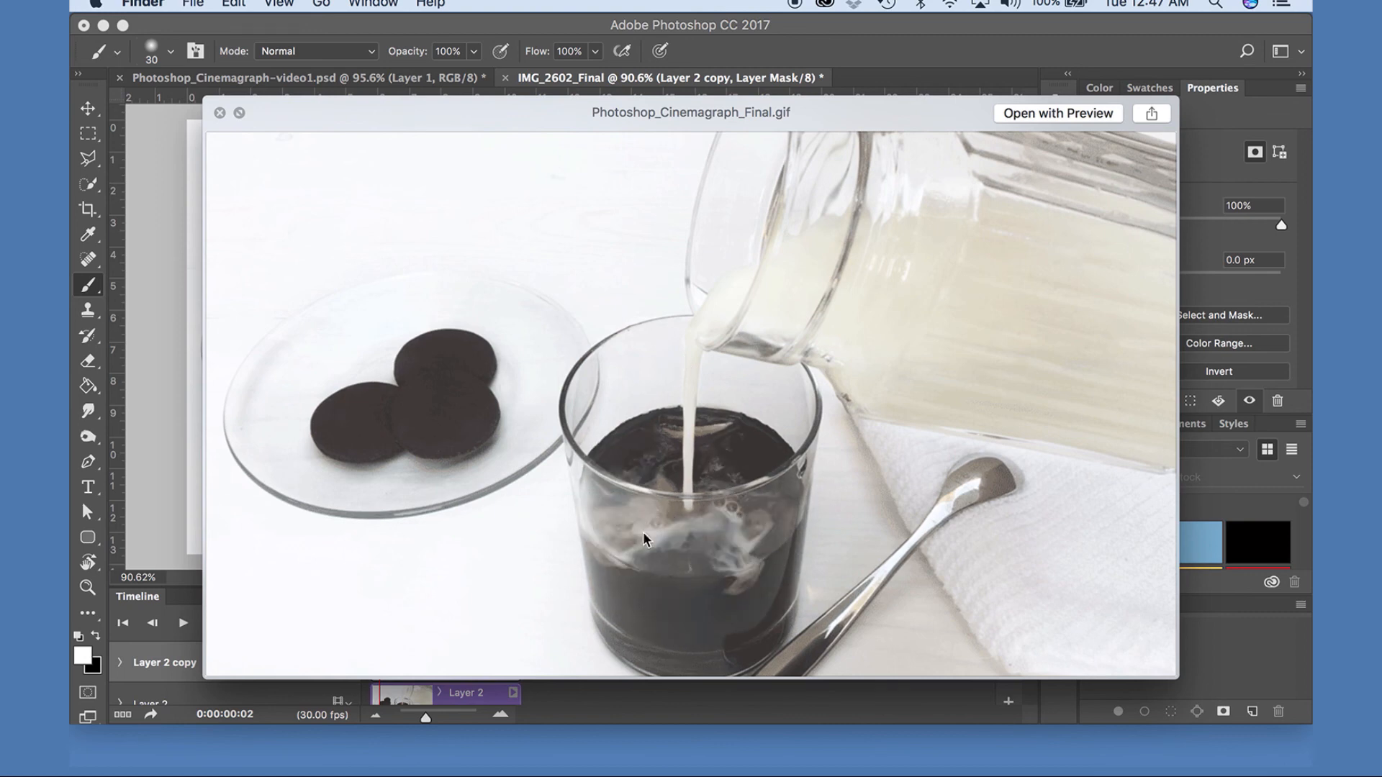
click(220, 113)
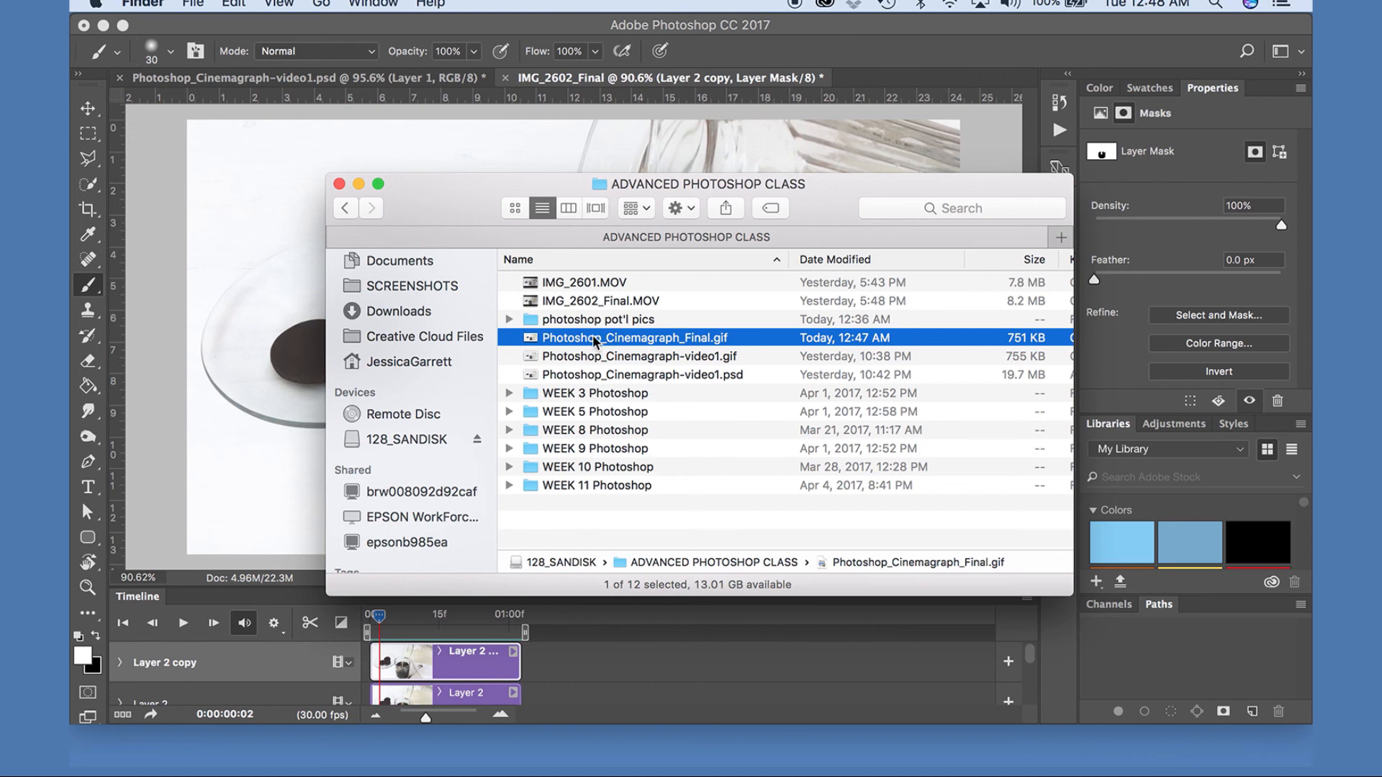
drag(594, 340, 367, 737)
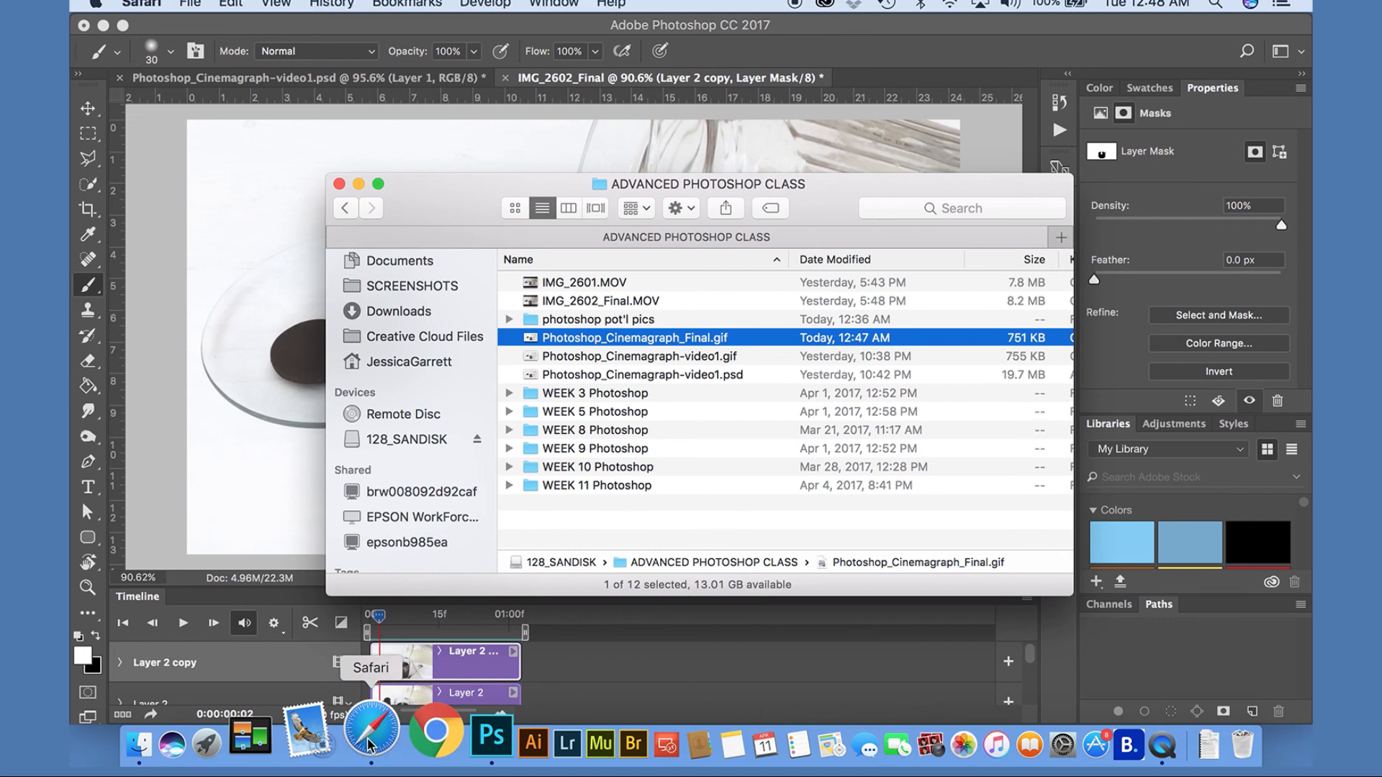